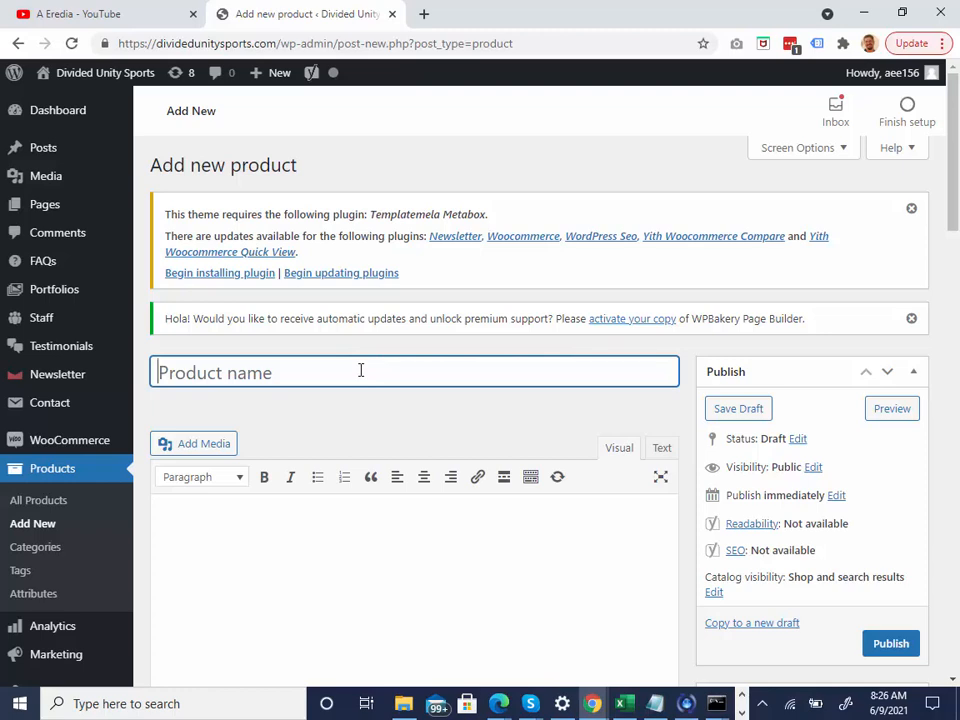
Name the new product "Basketball" and enter "Basketball long description" as its main description
{"action": "type", "text": "Basketball"}
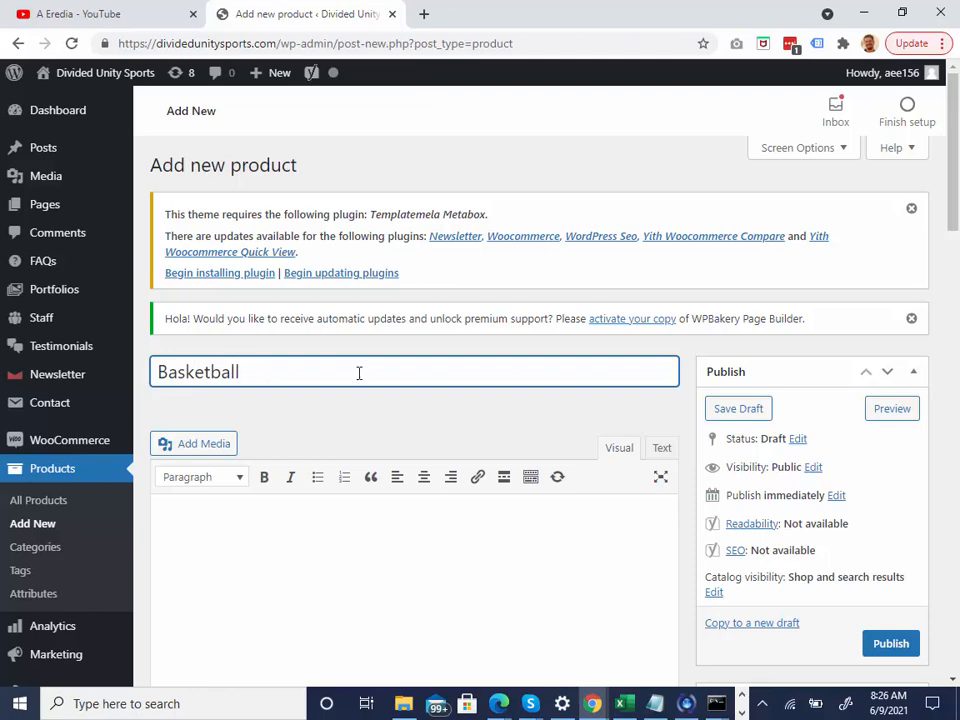
{"action": "scroll", "coordinate": [309, 452], "scroll_direction": "down", "scroll_amount": 2}
{"action": "left_click", "coordinate": [341, 411]}
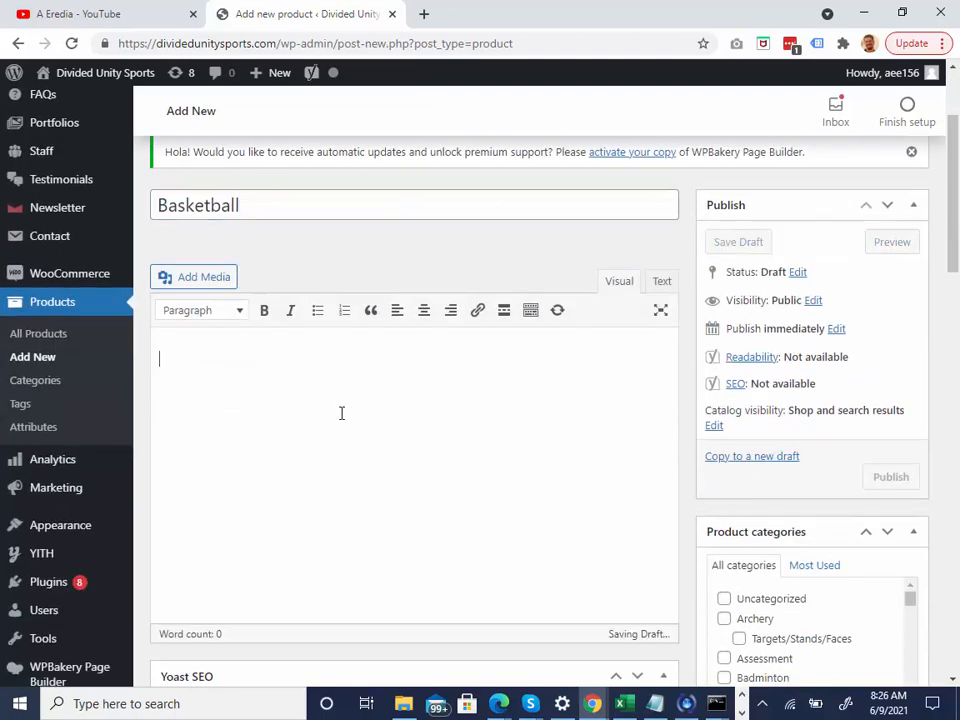
{"action": "scroll", "coordinate": [324, 347], "scroll_direction": "down", "scroll_amount": 1}
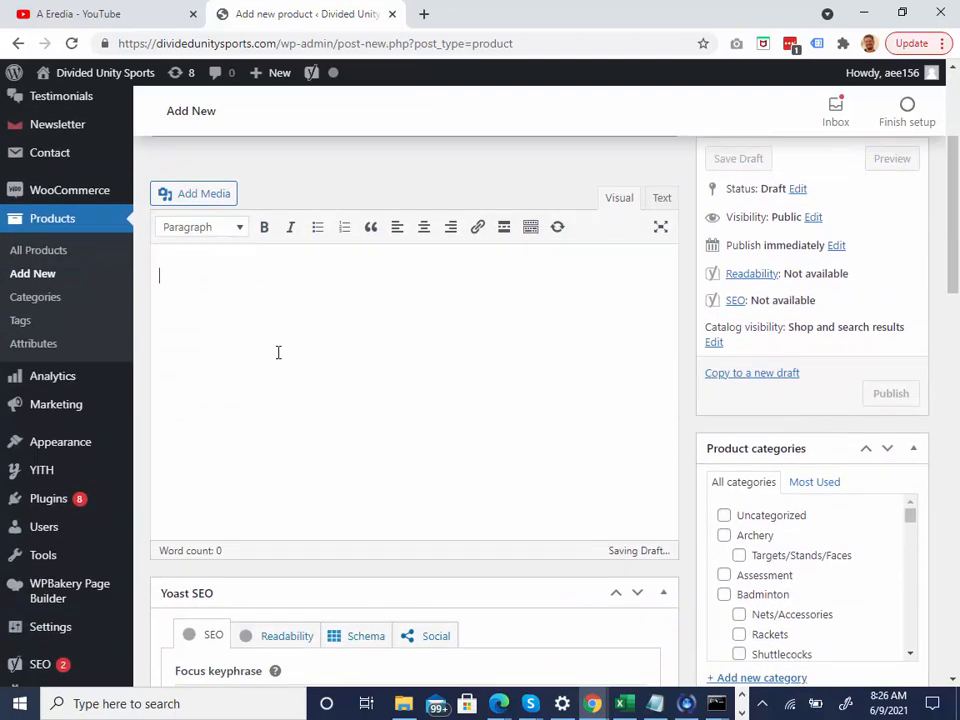
{"action": "type", "text": "Baske"}
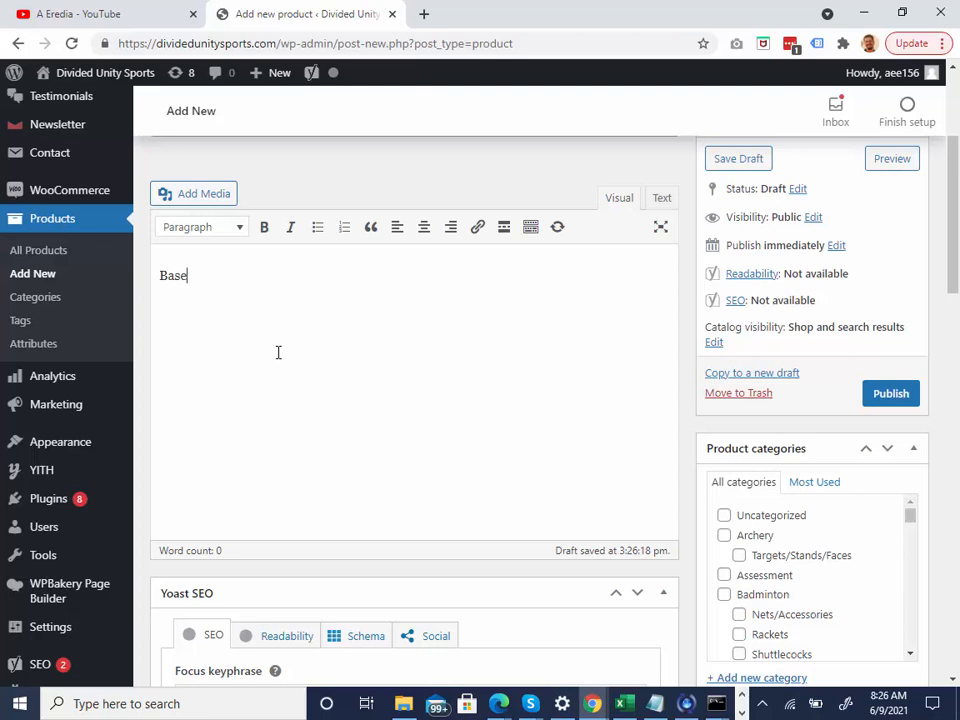
{"action": "key", "text": "BackSpace"}
{"action": "type", "text": "ketball logn"}
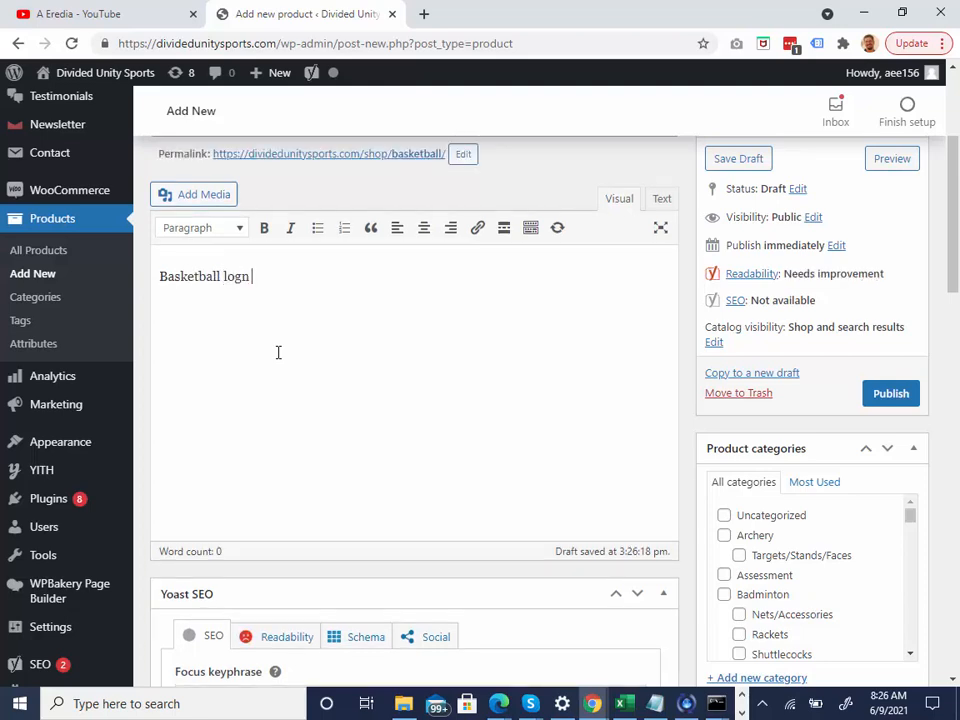
{"action": "key", "text": "BackSpace"}
{"action": "key", "text": "BackSpace"}
{"action": "key", "text": "BackSpace"}
{"action": "key", "text": "BackSpace"}
{"action": "type", "text": "ng descriptio"}
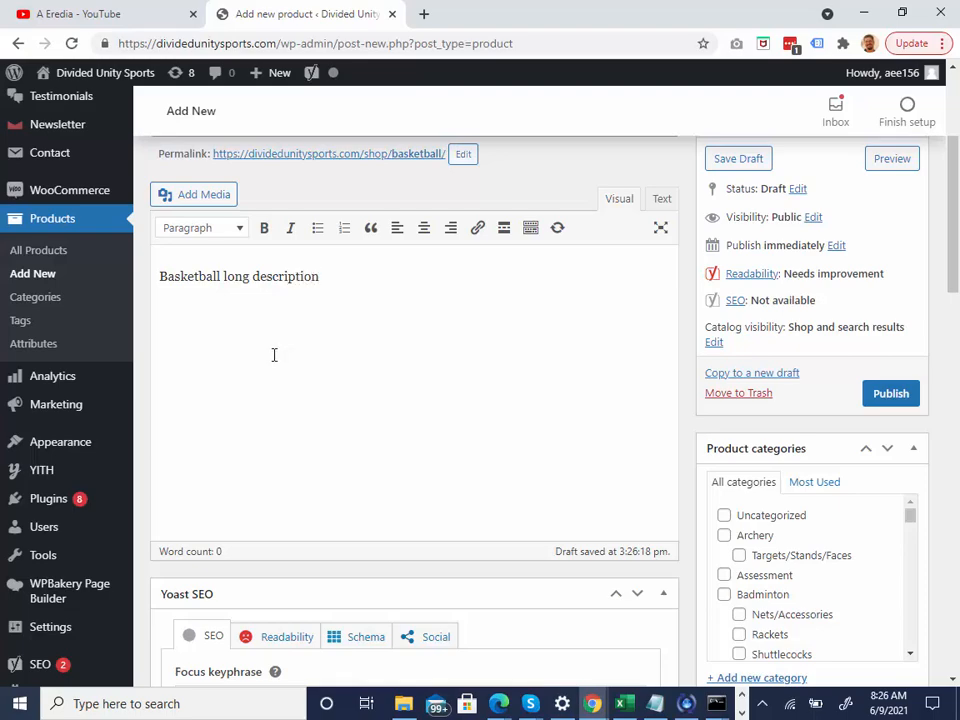
Keep the product type as Simple product in the product data and set the regular price to $19.99
{"action": "scroll", "coordinate": [274, 355], "scroll_direction": "down", "scroll_amount": 8}
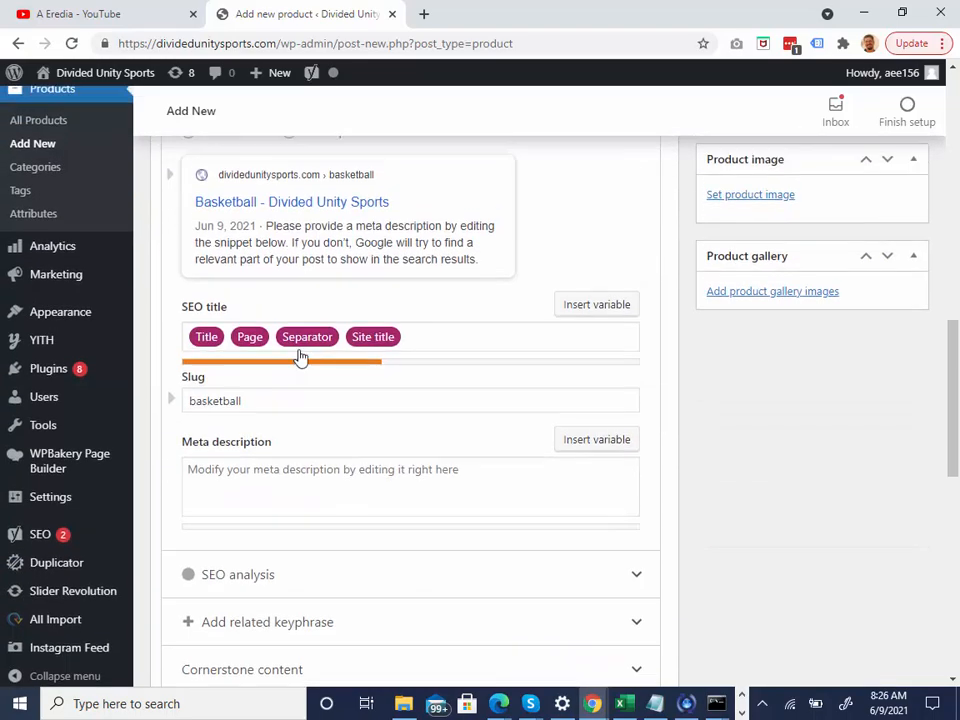
{"action": "scroll", "coordinate": [330, 410], "scroll_direction": "up", "scroll_amount": 4}
{"action": "scroll", "coordinate": [380, 350], "scroll_direction": "down", "scroll_amount": 6}
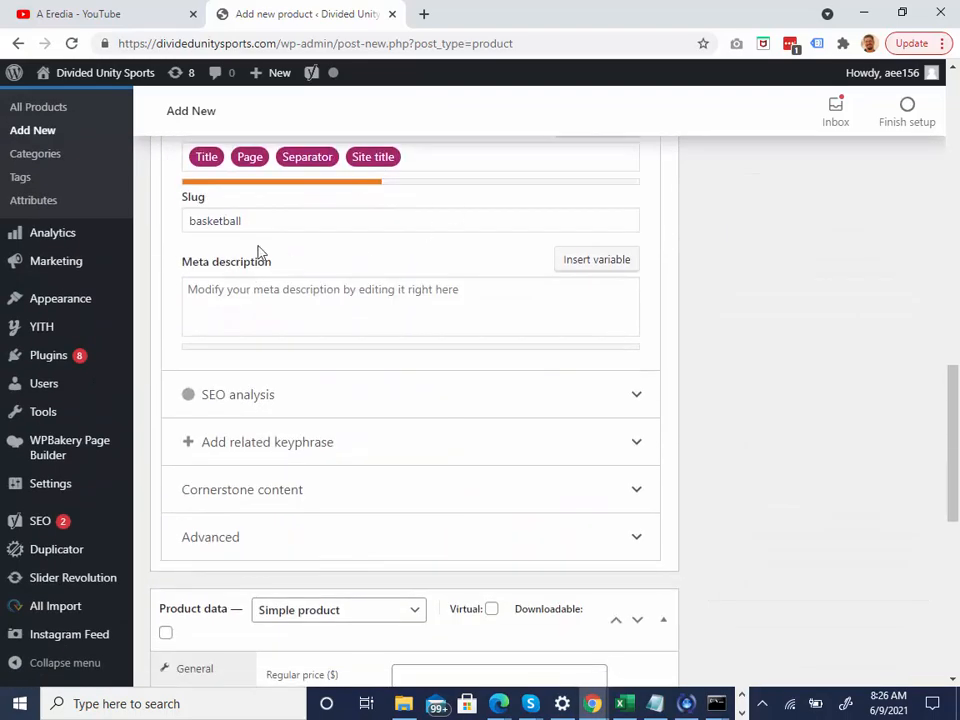
{"action": "scroll", "coordinate": [333, 232], "scroll_direction": "down", "scroll_amount": 4}
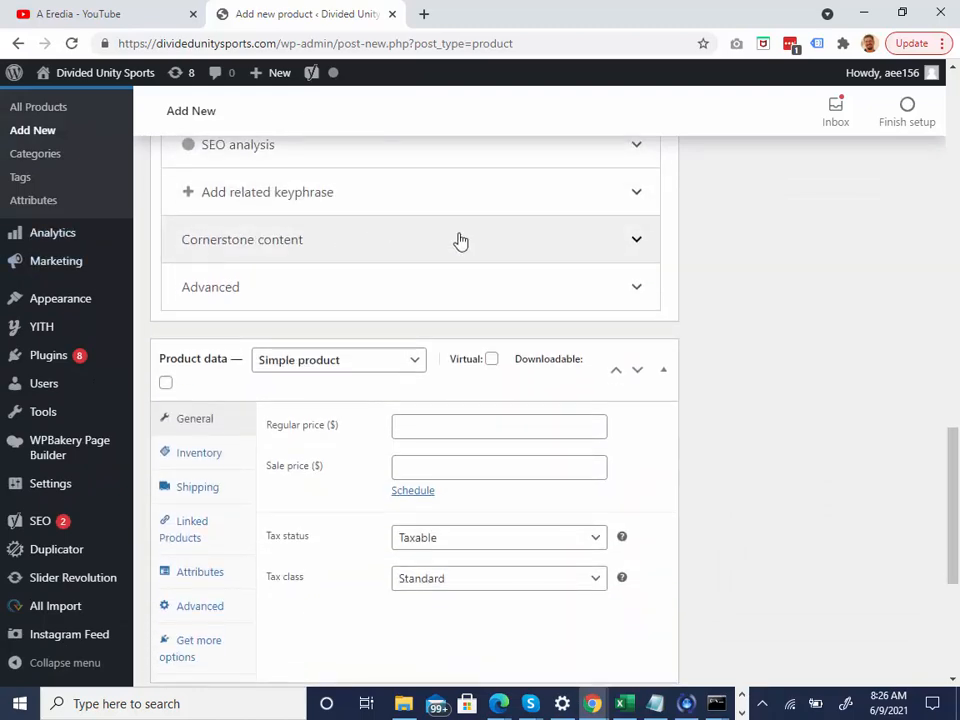
{"action": "scroll", "coordinate": [395, 225], "scroll_direction": "down", "scroll_amount": 2}
{"action": "scroll", "coordinate": [435, 184], "scroll_direction": "up", "scroll_amount": 2}
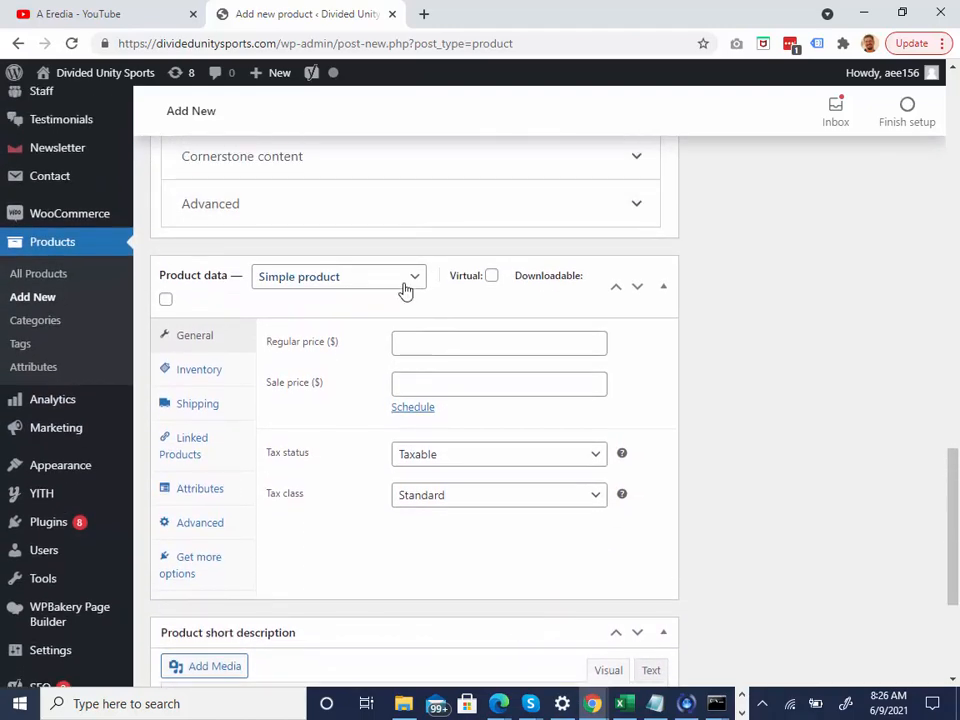
{"action": "left_click", "coordinate": [408, 278]}
{"action": "left_click", "coordinate": [347, 326]}
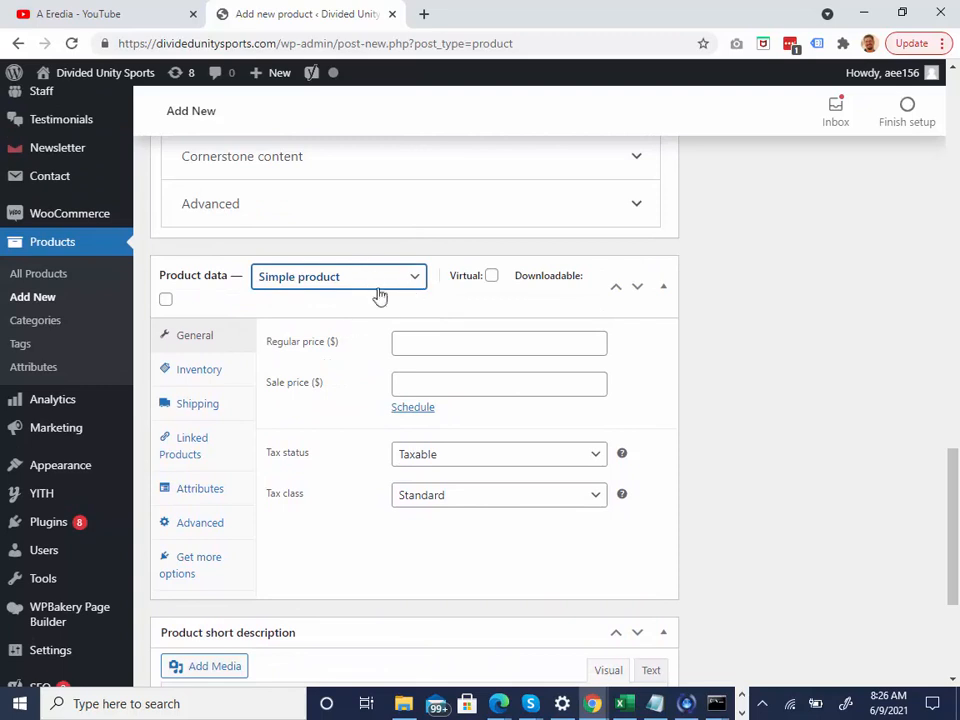
{"action": "left_click", "coordinate": [448, 345]}
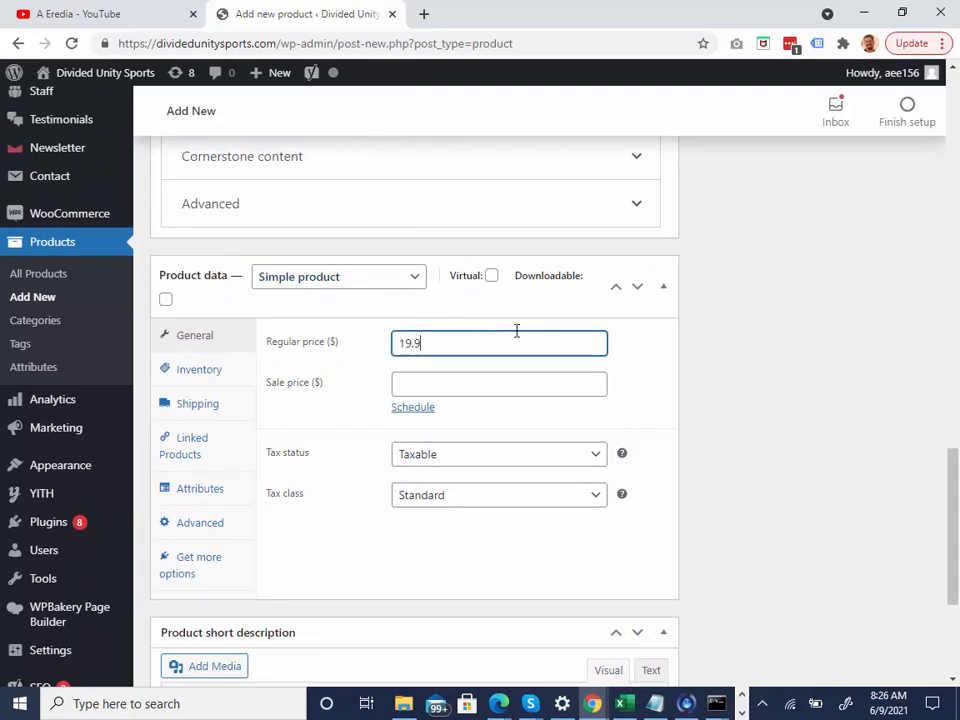
{"action": "type", "text": "19.99"}
{"action": "left_click", "coordinate": [439, 384]}
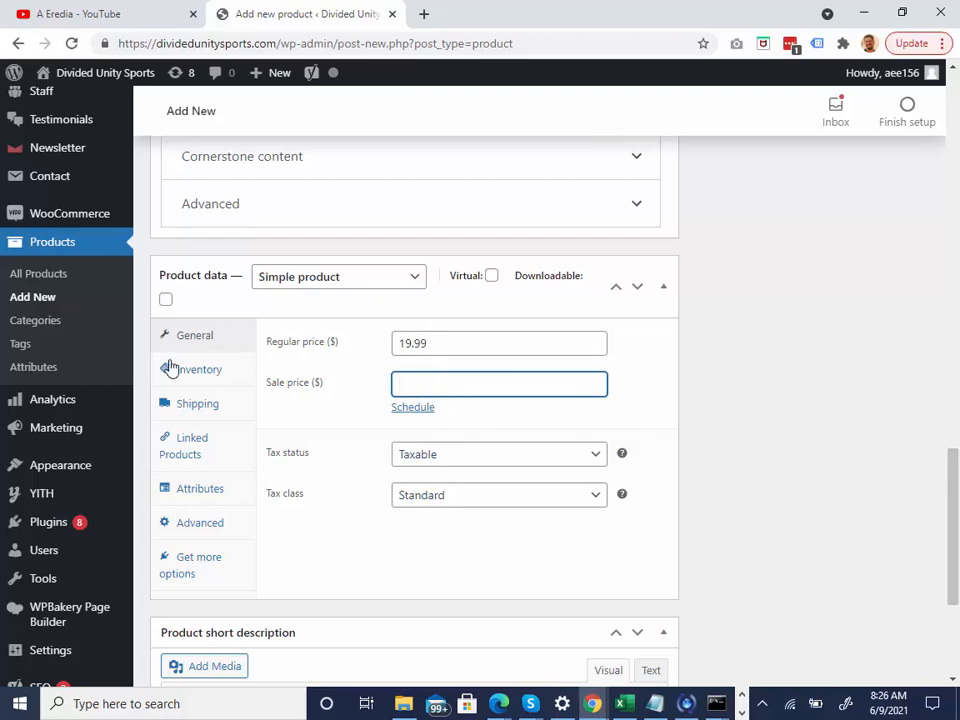
Look over the inventory settings and set the product's shipping weight to 2 lbs
{"action": "left_click", "coordinate": [204, 370]}
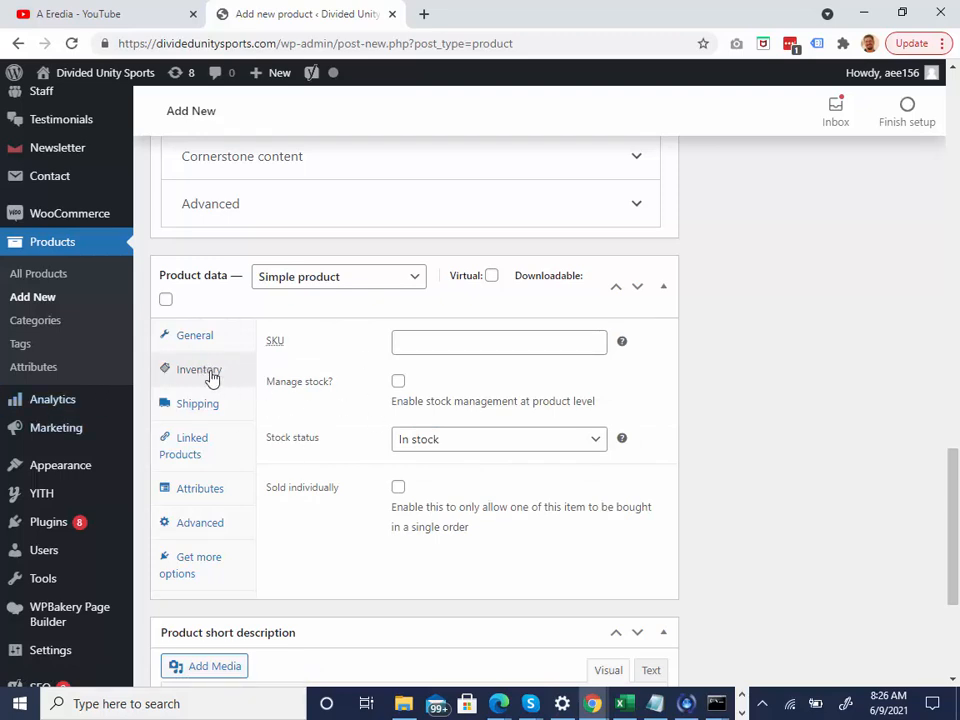
{"action": "left_click", "coordinate": [195, 406]}
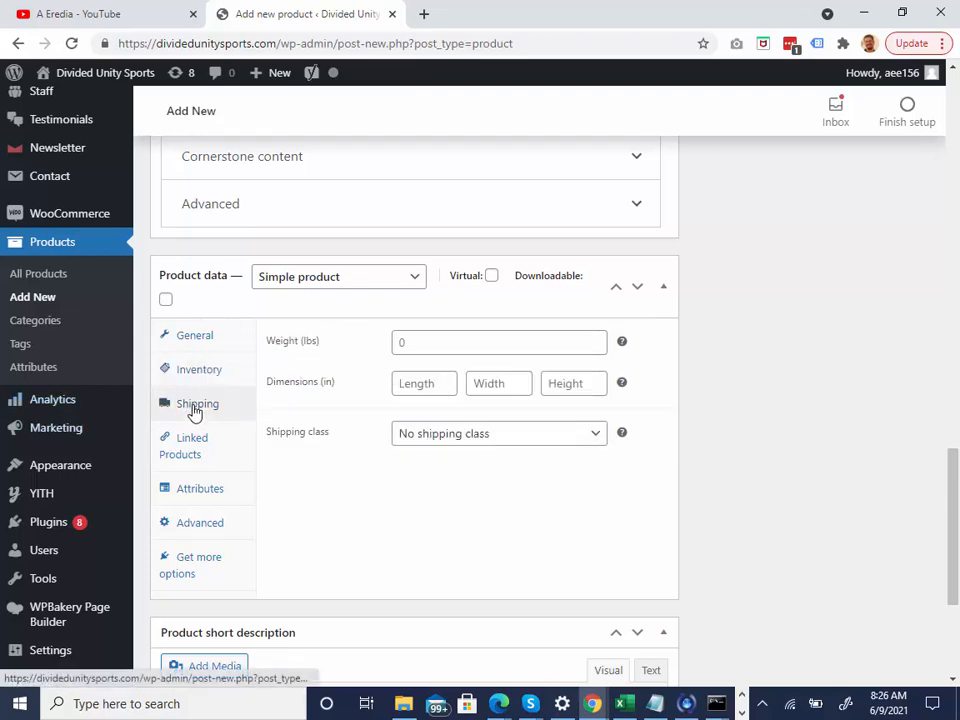
{"action": "left_click", "coordinate": [422, 341]}
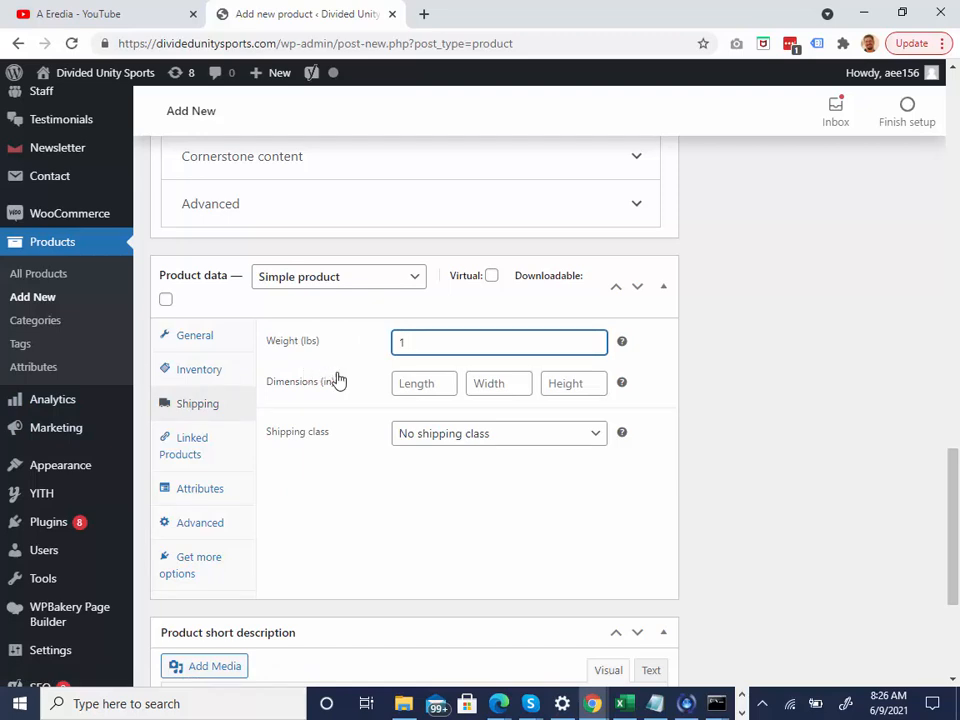
{"action": "left_click_drag", "start_coordinate": [420, 341], "coordinate": [360, 347]}
{"action": "type", "text": "2"}
Search for "basketball" among the products to link as upsells, and clear the search
{"action": "left_click", "coordinate": [170, 450]}
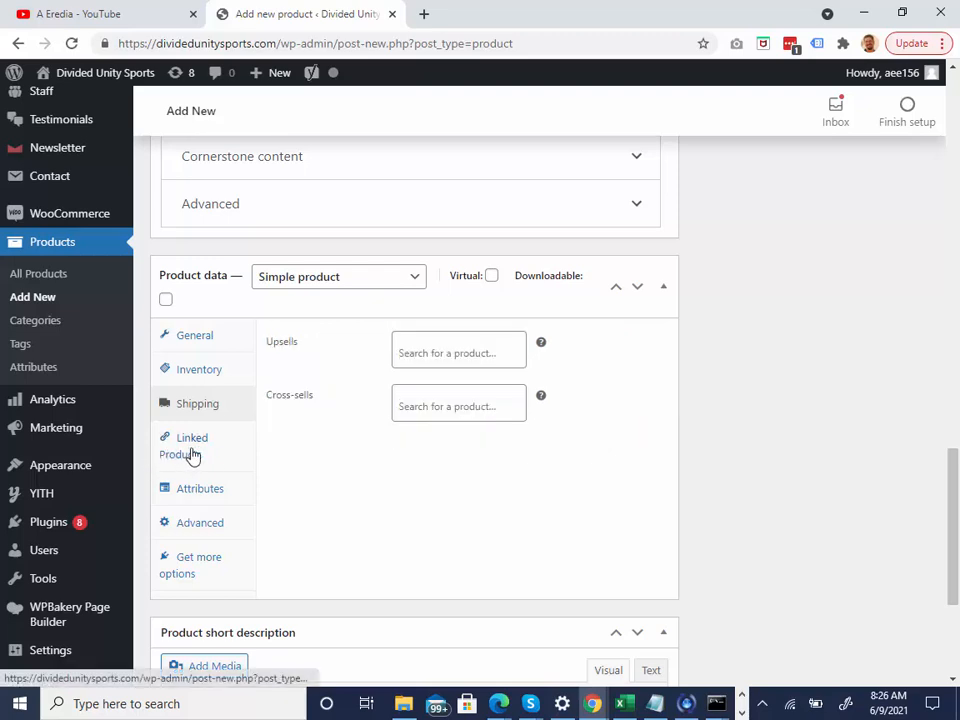
{"action": "left_click", "coordinate": [488, 359]}
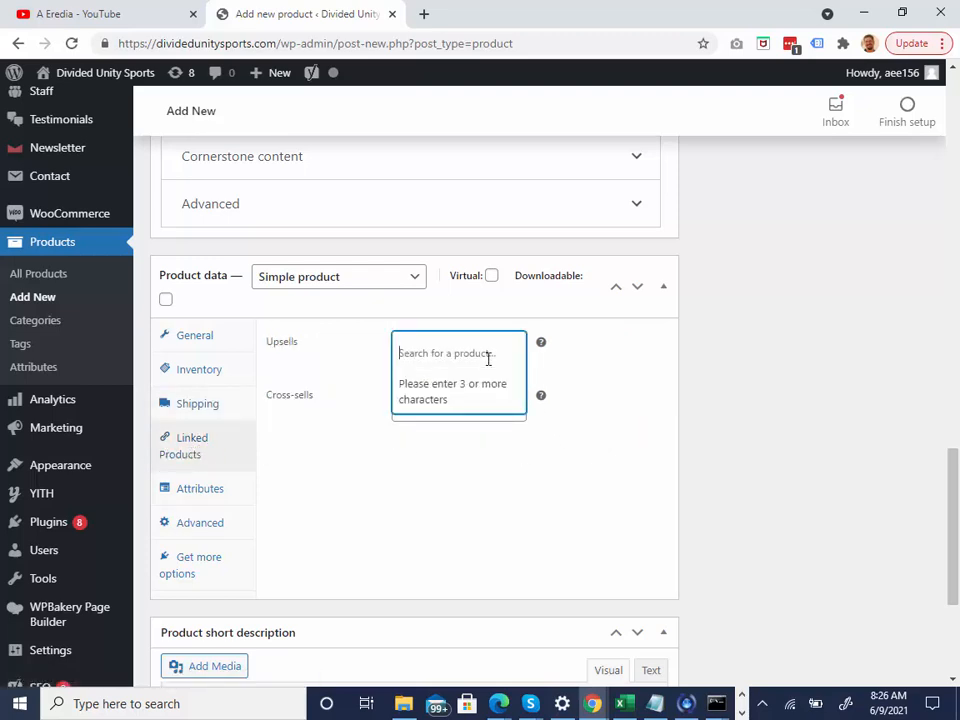
{"action": "type", "text": "basketball"}
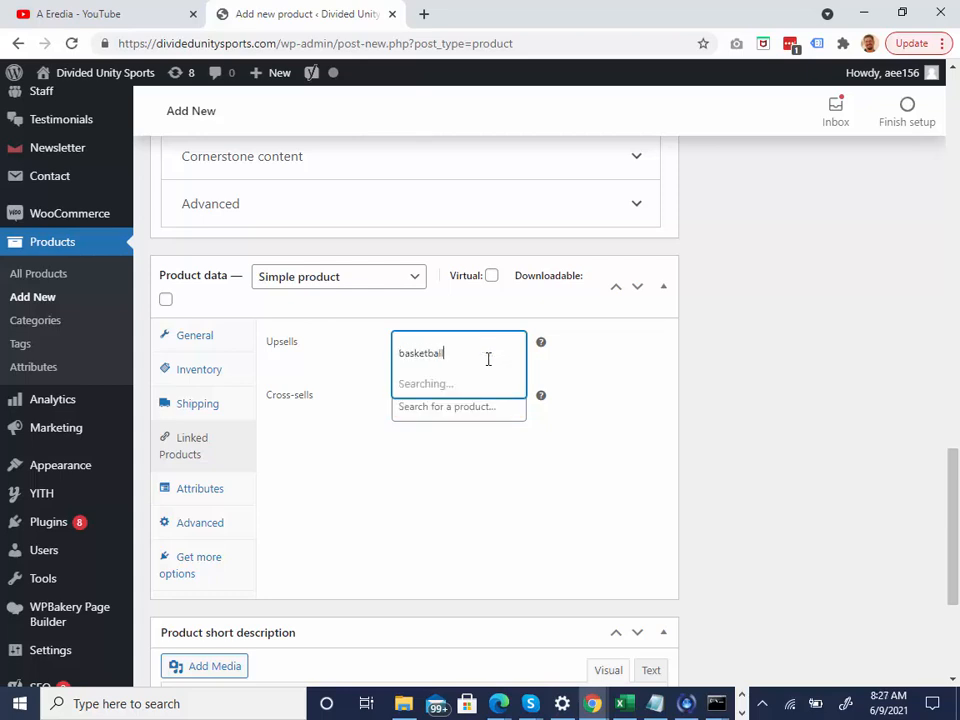
{"action": "type", "text": "l"}
{"action": "key", "text": "ctrl+a"}
{"action": "key", "text": "BackSpace"}
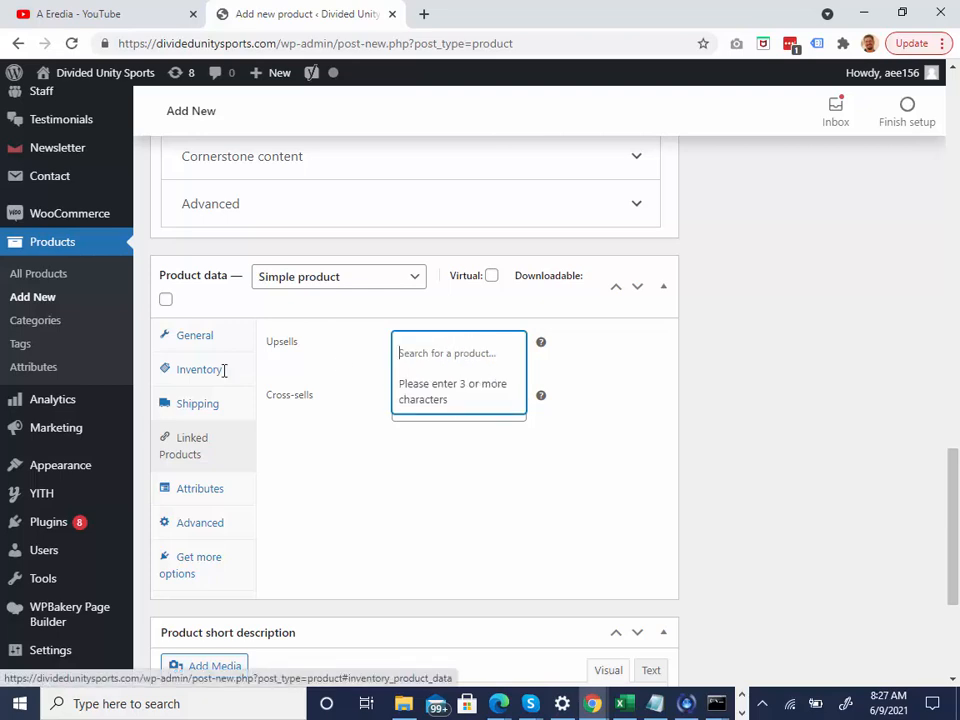
Search the upsells for "shorts", add Youth Undivided Solid Single Ply Reversible Shorts (5R8DLB), and remove it again
{"action": "type", "text": "shorts"}
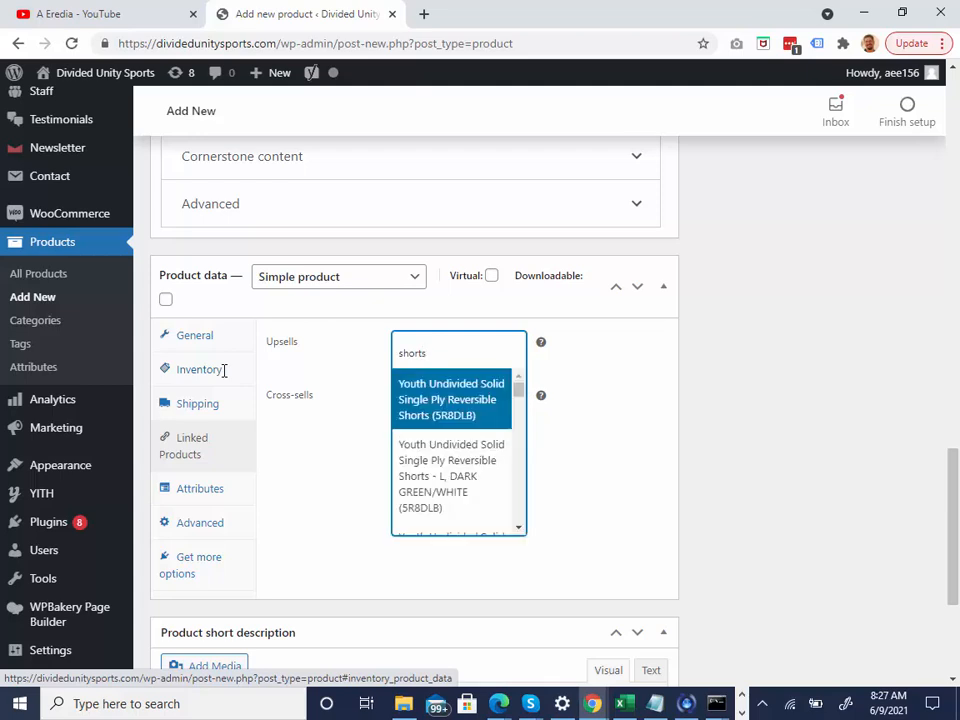
{"action": "left_click", "coordinate": [455, 401]}
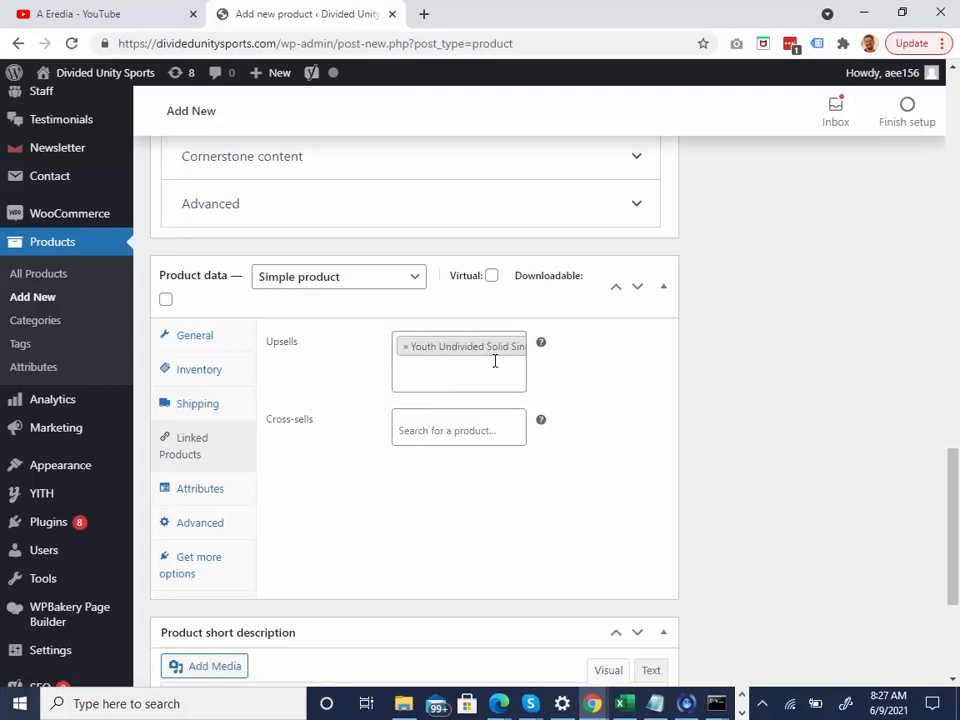
{"action": "left_click", "coordinate": [405, 350]}
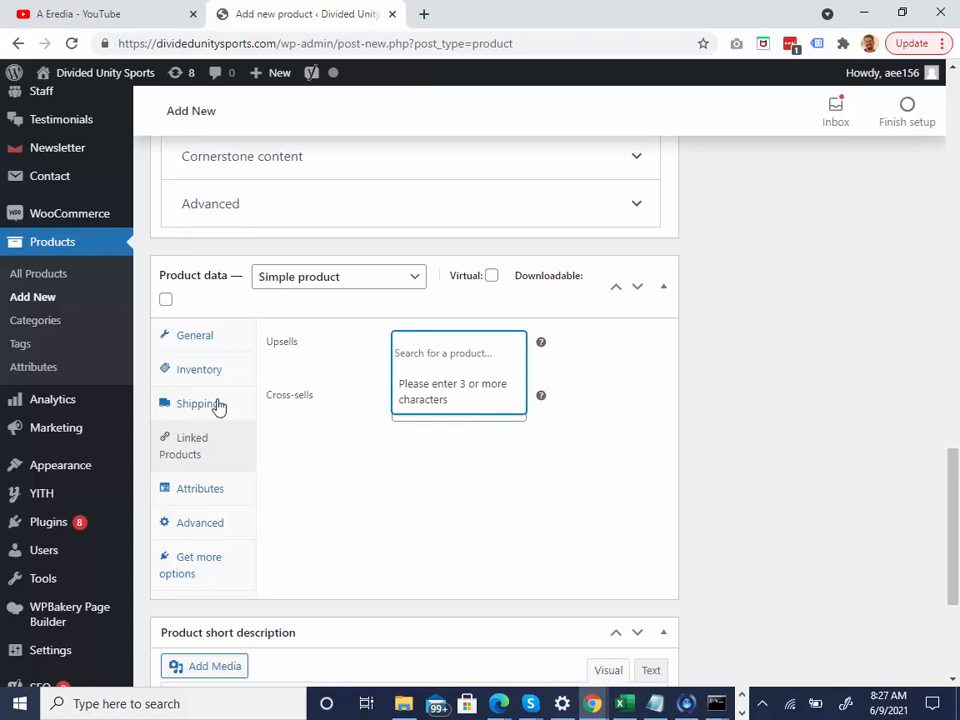
Check the product's attribute and general settings and enter "basketball short description" as the product short description
{"action": "left_click", "coordinate": [189, 493]}
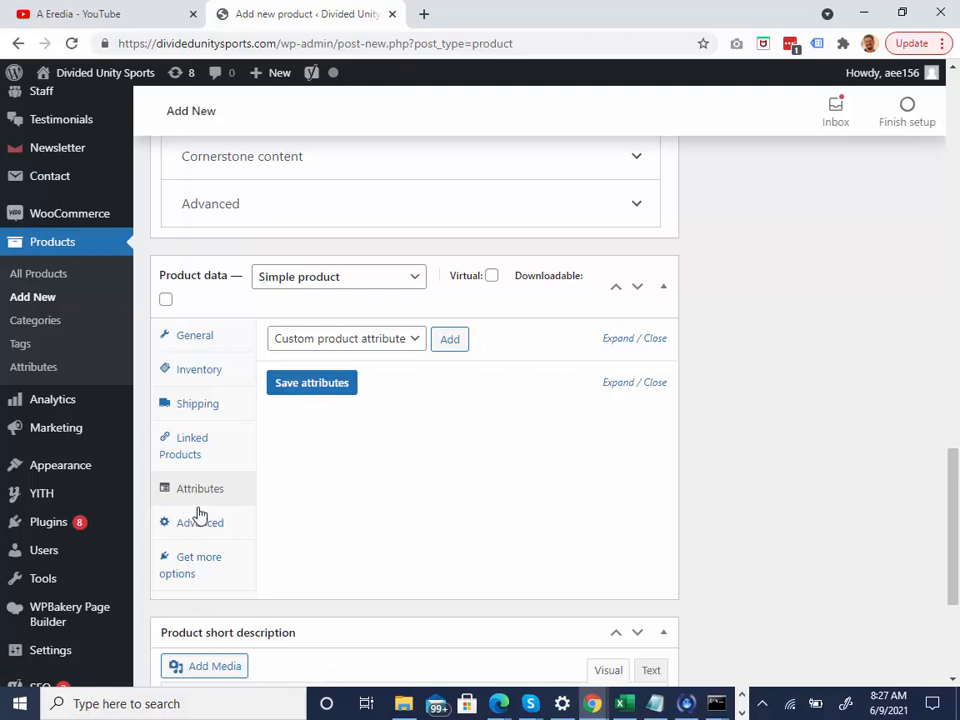
{"action": "left_click", "coordinate": [200, 343]}
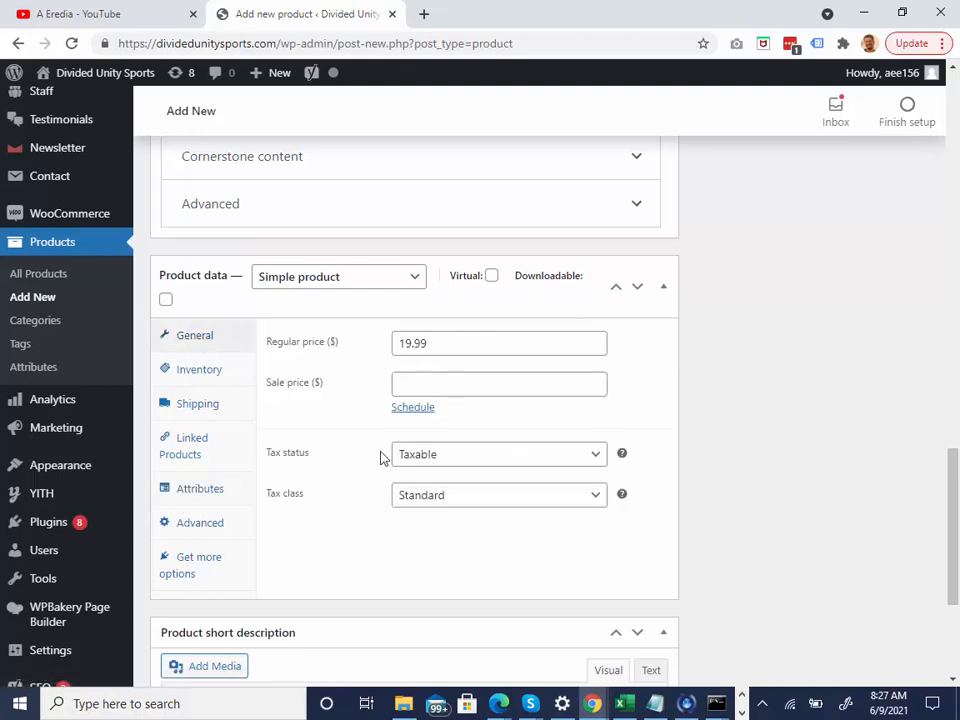
{"action": "scroll", "coordinate": [338, 422], "scroll_direction": "down", "scroll_amount": 3}
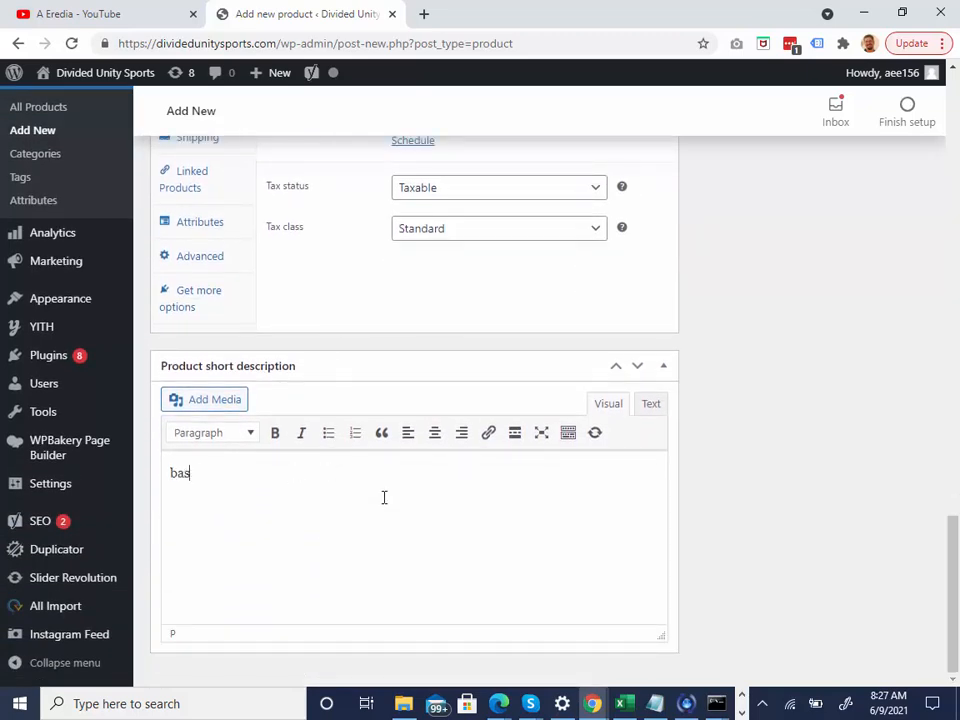
{"action": "type", "text": "all short descriptiopn"}
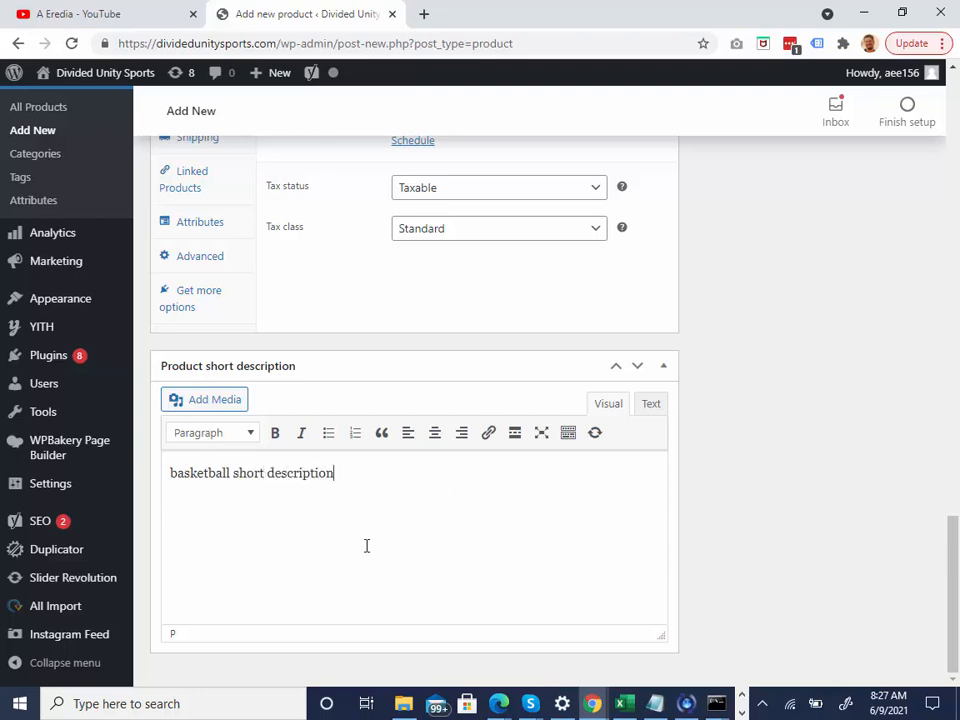
Start setting the product image and search the media library for "basketball"
{"action": "scroll", "coordinate": [617, 486], "scroll_direction": "up", "scroll_amount": 8}
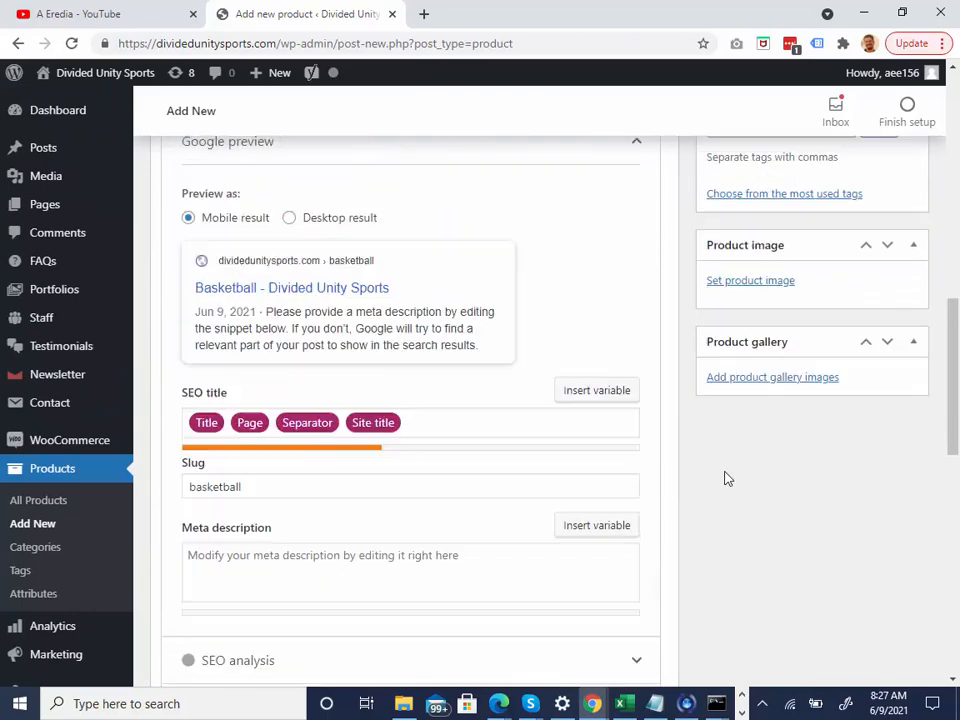
{"action": "scroll", "coordinate": [727, 479], "scroll_direction": "up", "scroll_amount": 1}
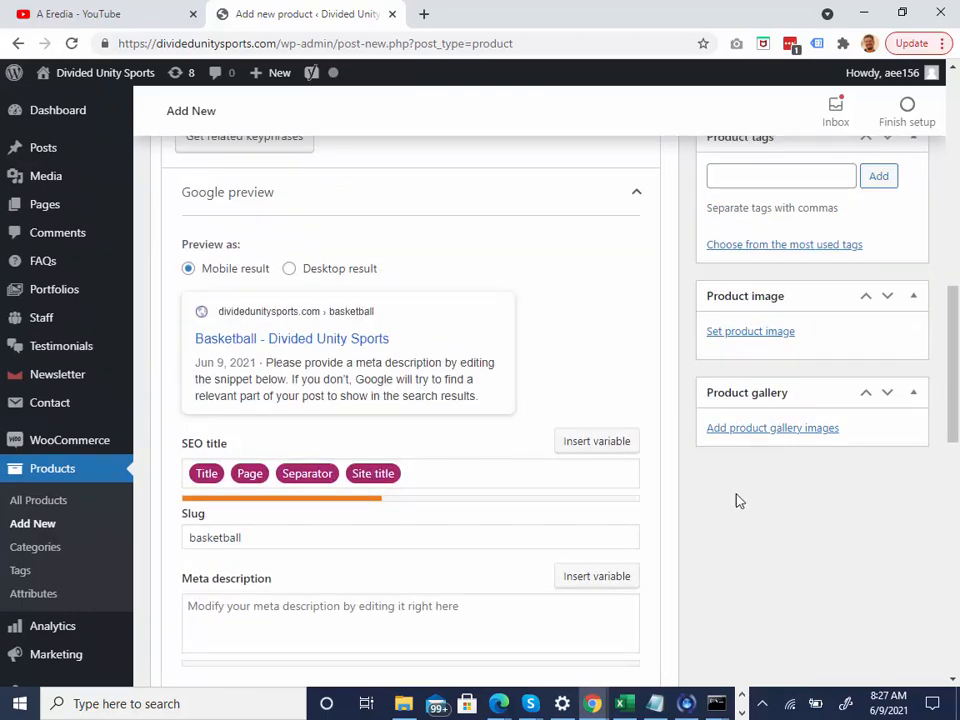
{"action": "left_click", "coordinate": [761, 336]}
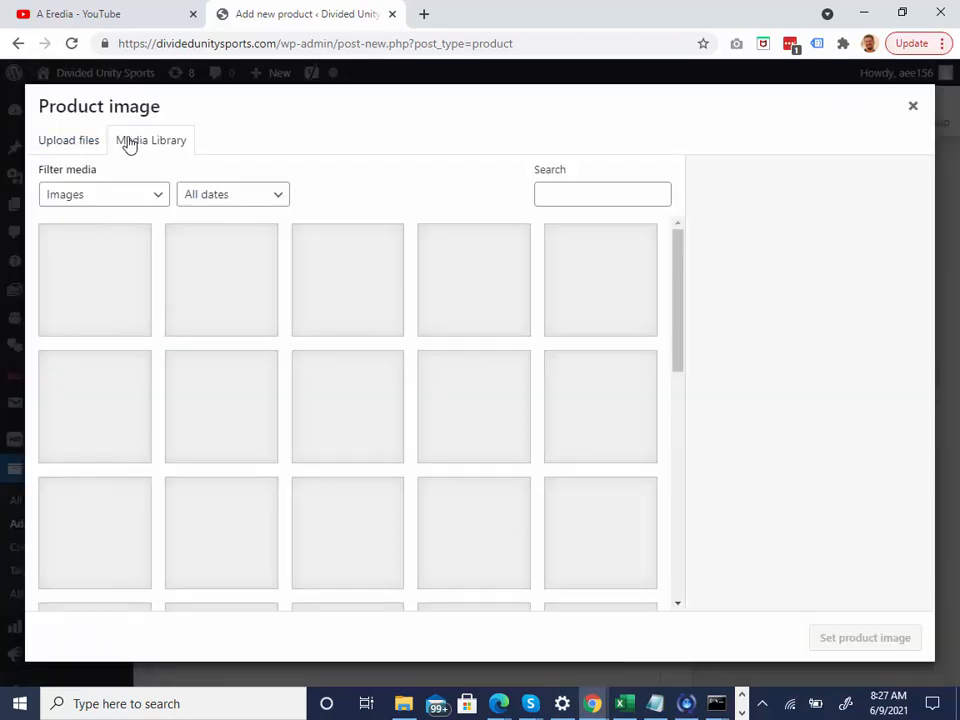
{"action": "left_click", "coordinate": [620, 195]}
{"action": "type", "text": "b"}
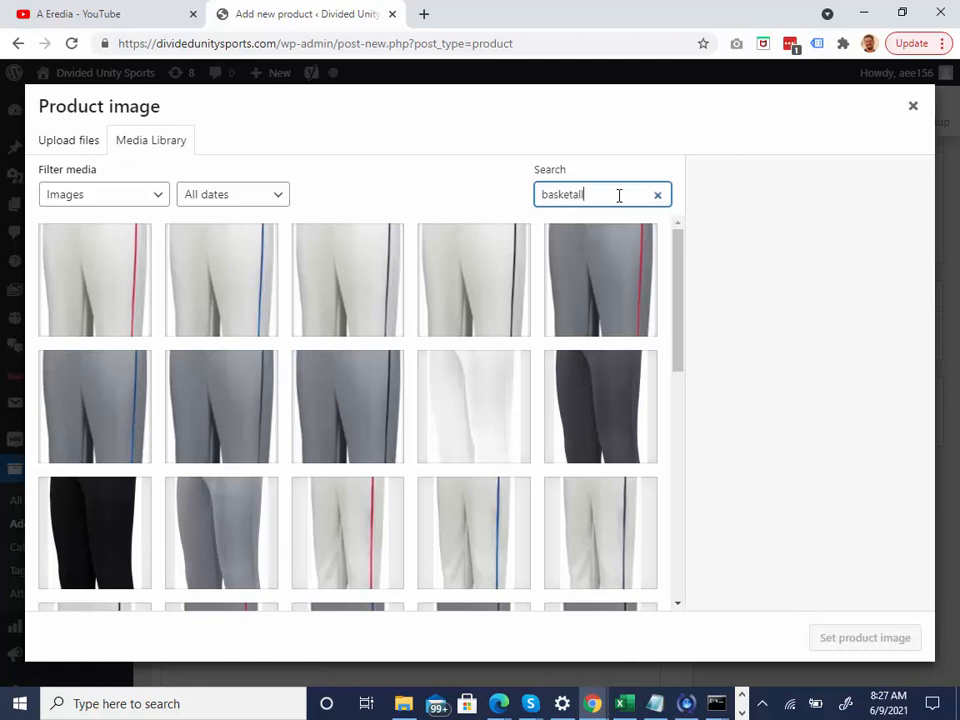
{"action": "type", "text": "asketall"}
{"action": "key", "text": "BackSpace"}
{"action": "key", "text": "BackSpace"}
{"action": "key", "text": "BackSpace"}
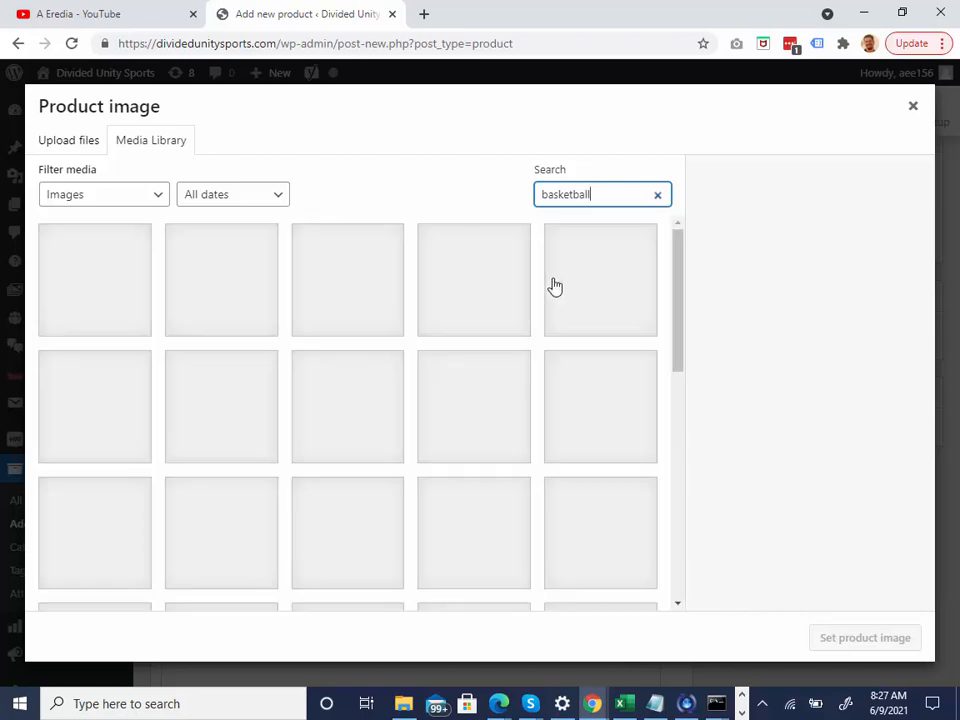
Open the file selection for uploading a product image from the computer and cancel it
{"action": "left_click", "coordinate": [74, 141]}
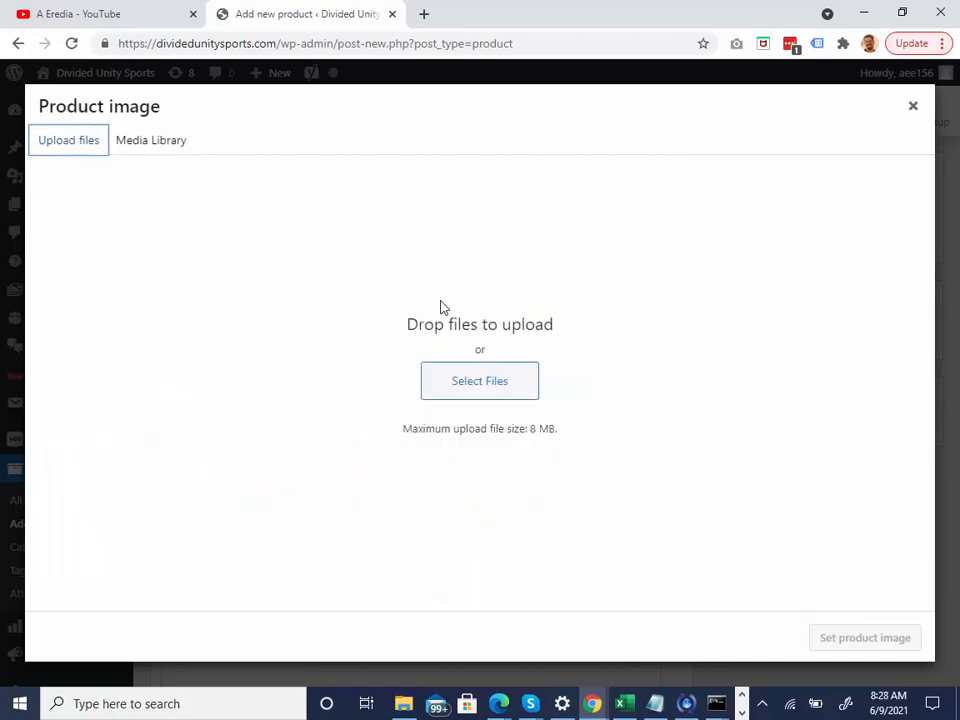
{"action": "left_click", "coordinate": [484, 386]}
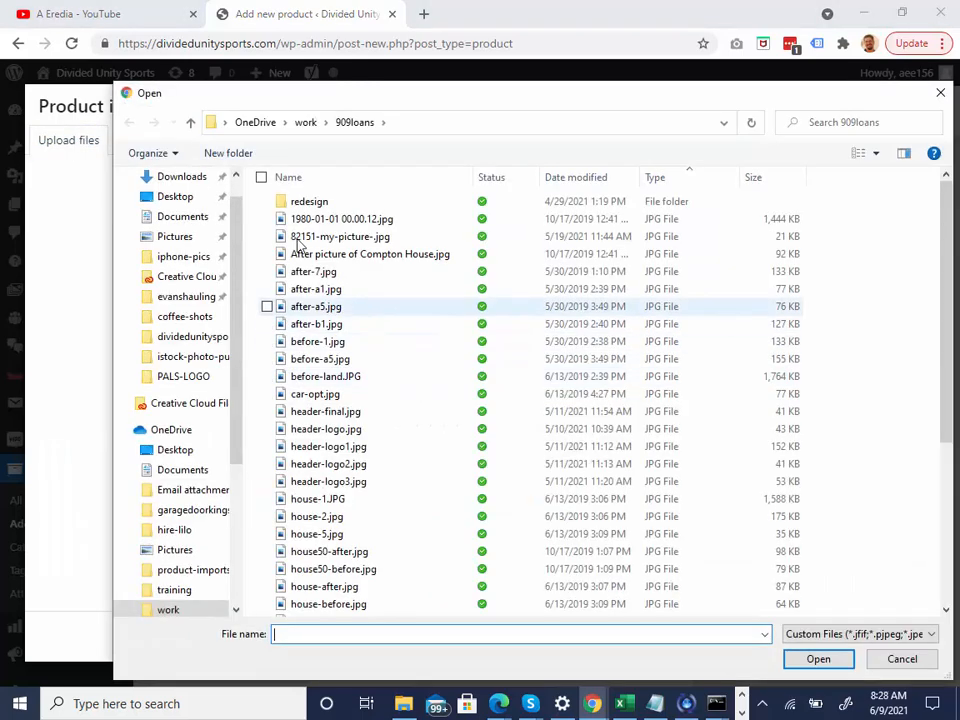
{"action": "left_click", "coordinate": [903, 660]}
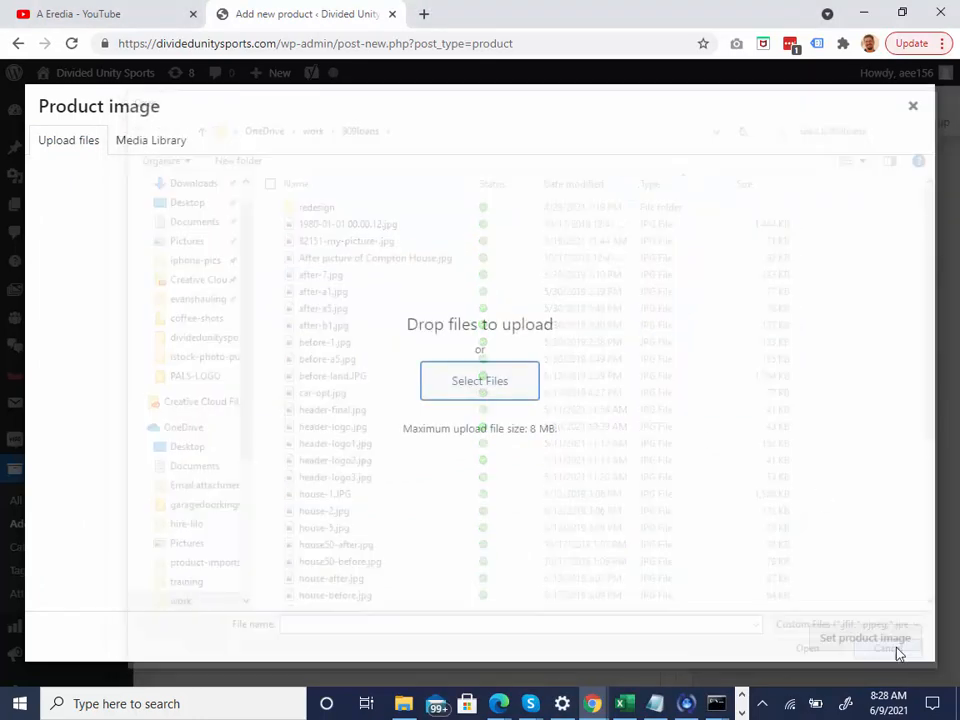
Set the white shorts image with red side stripes (4B2VTX_WTR-scaled.jpg) from the media library as the product image
{"action": "left_click", "coordinate": [153, 147]}
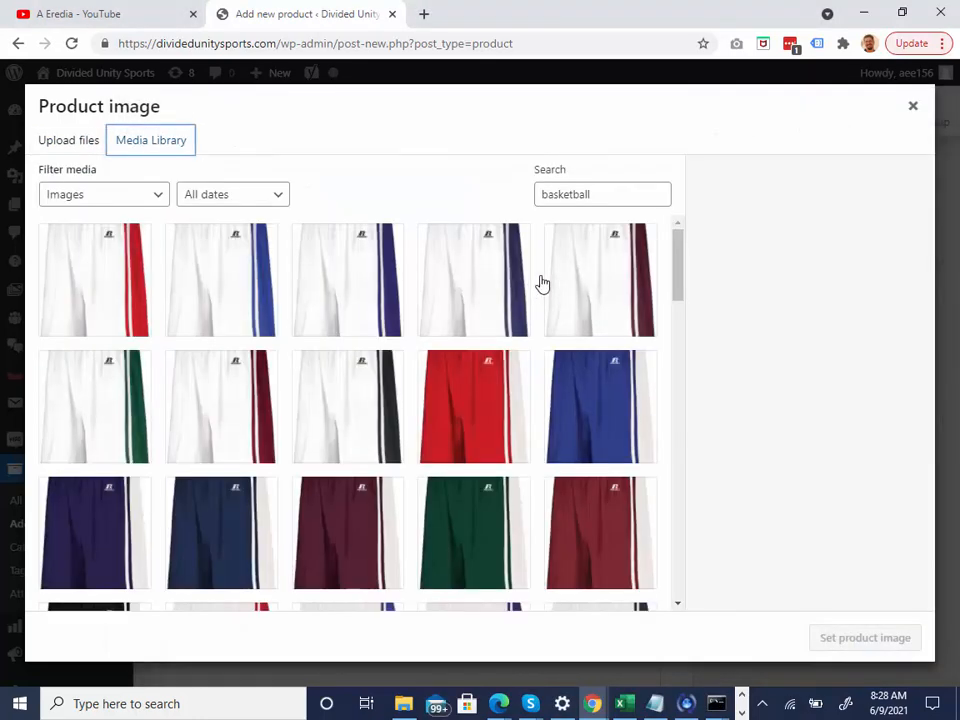
{"action": "left_click", "coordinate": [95, 272]}
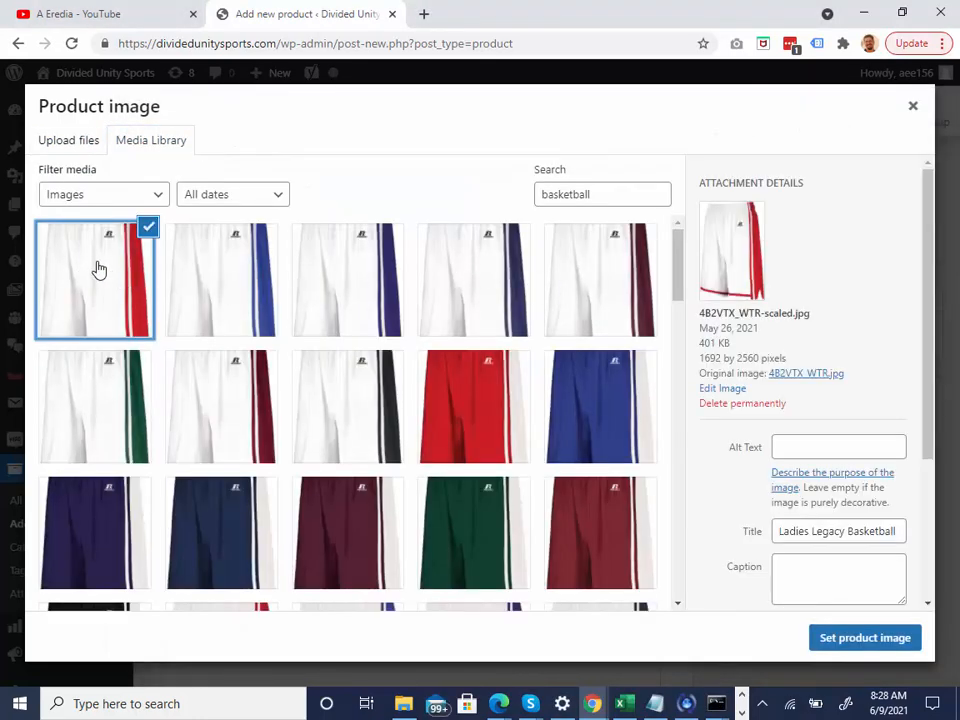
{"action": "left_click", "coordinate": [875, 646]}
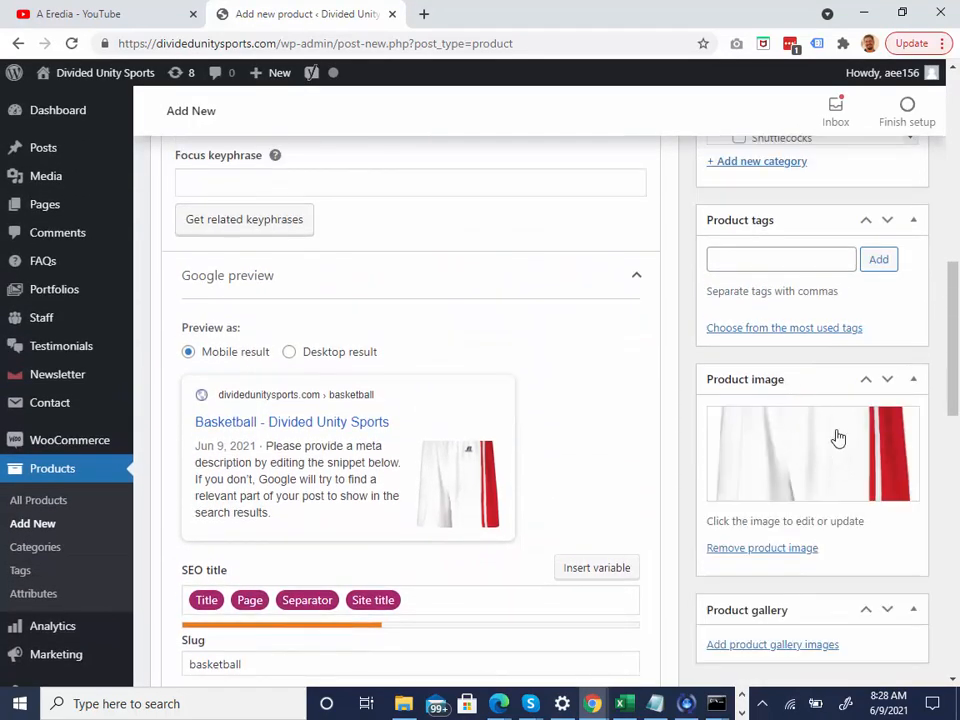
Add two light-coloured piped knicker images from the media library to the product gallery and remove both again
{"action": "scroll", "coordinate": [824, 450], "scroll_direction": "down", "scroll_amount": 3}
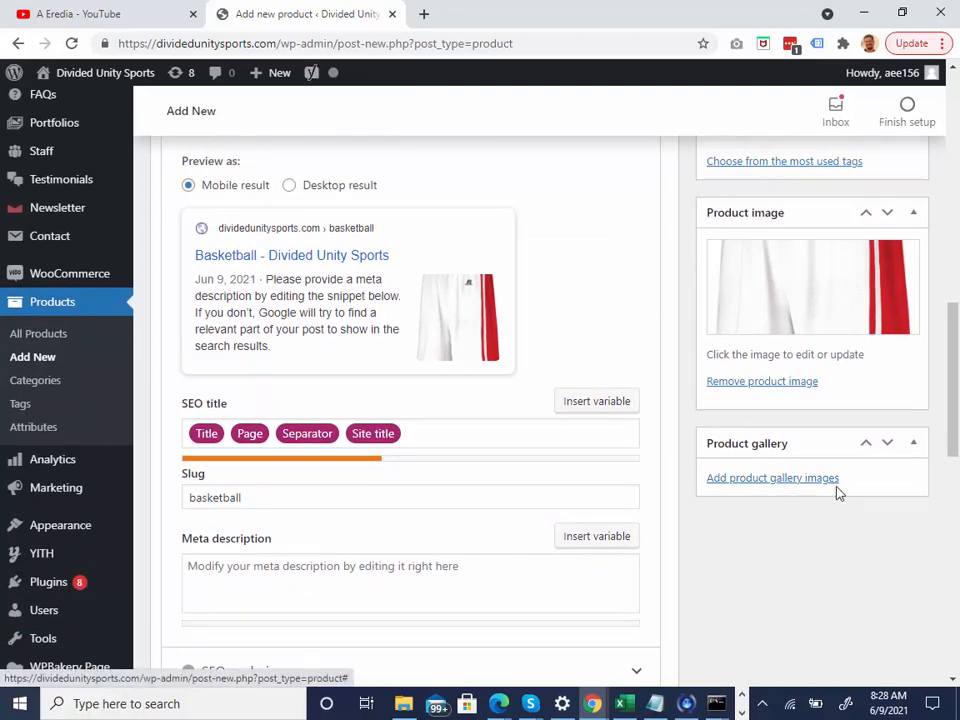
{"action": "left_click", "coordinate": [785, 481]}
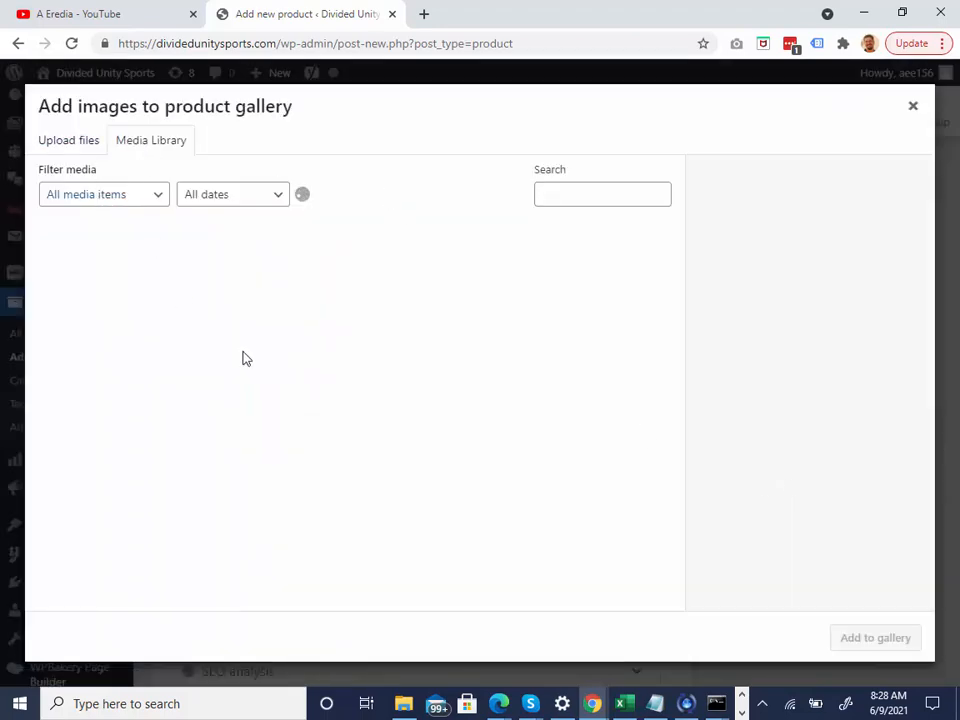
{"action": "left_click", "coordinate": [350, 280]}
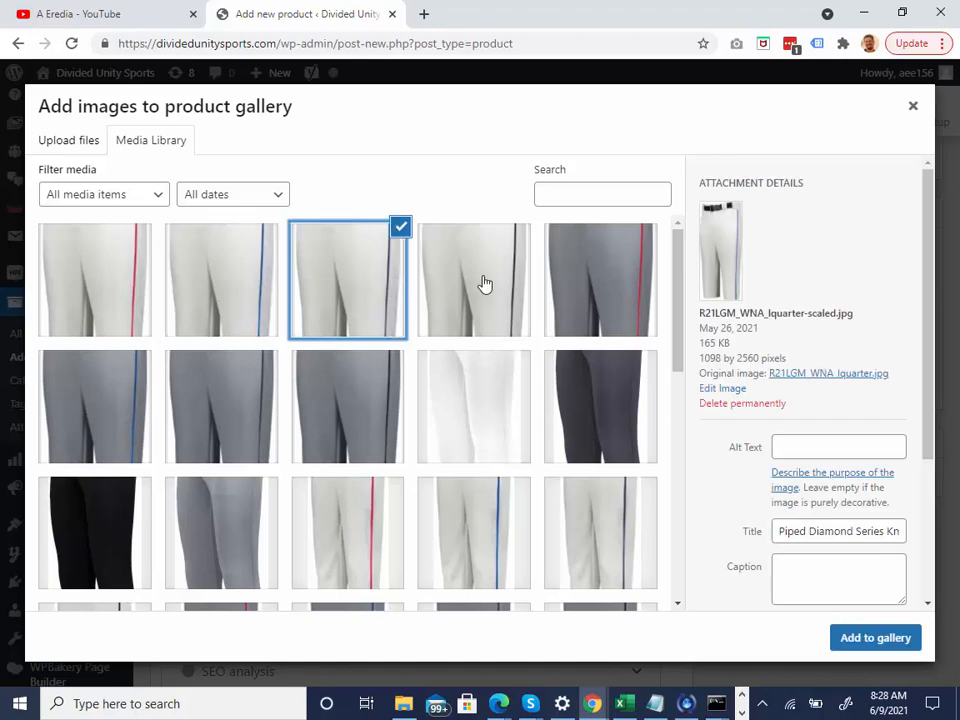
{"action": "left_click", "coordinate": [484, 285]}
{"action": "left_click", "coordinate": [875, 637]}
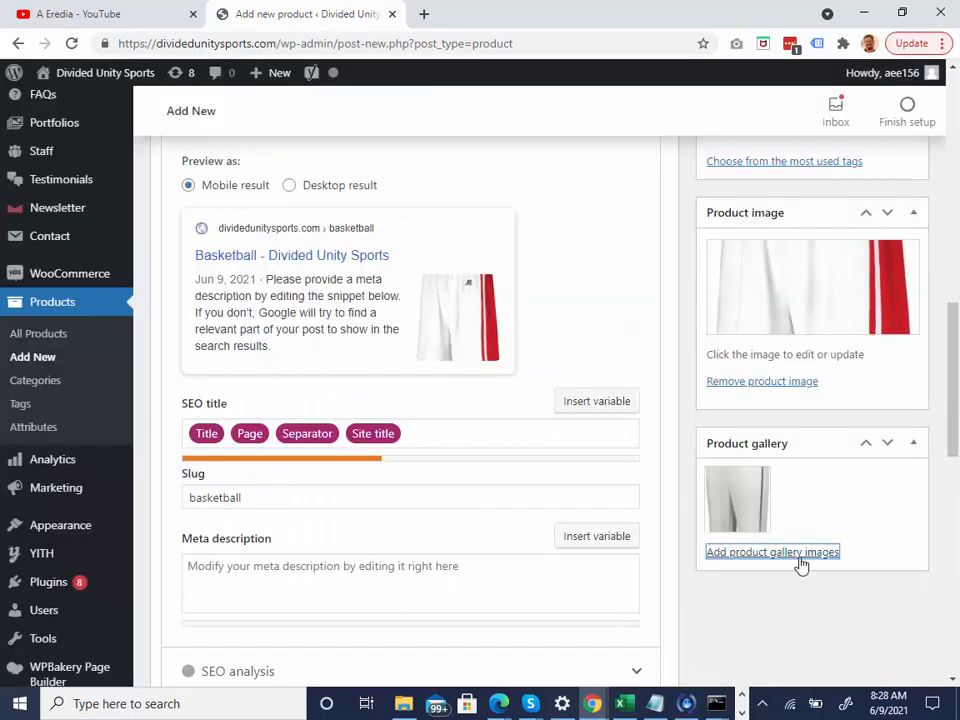
{"action": "left_click", "coordinate": [793, 552]}
{"action": "left_click", "coordinate": [473, 280]}
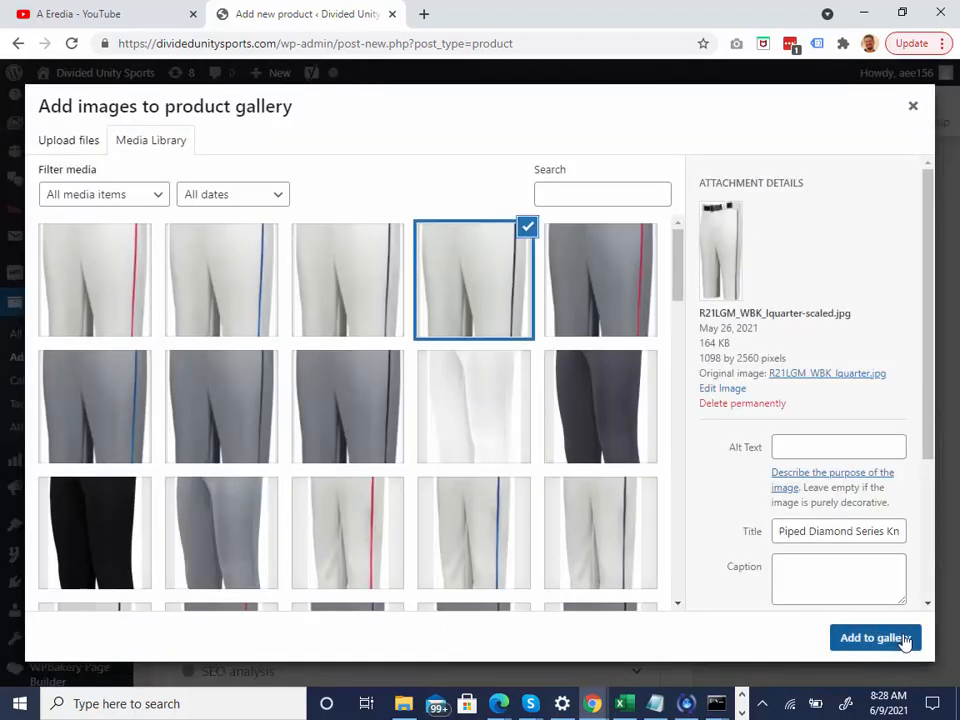
{"action": "left_click", "coordinate": [904, 637]}
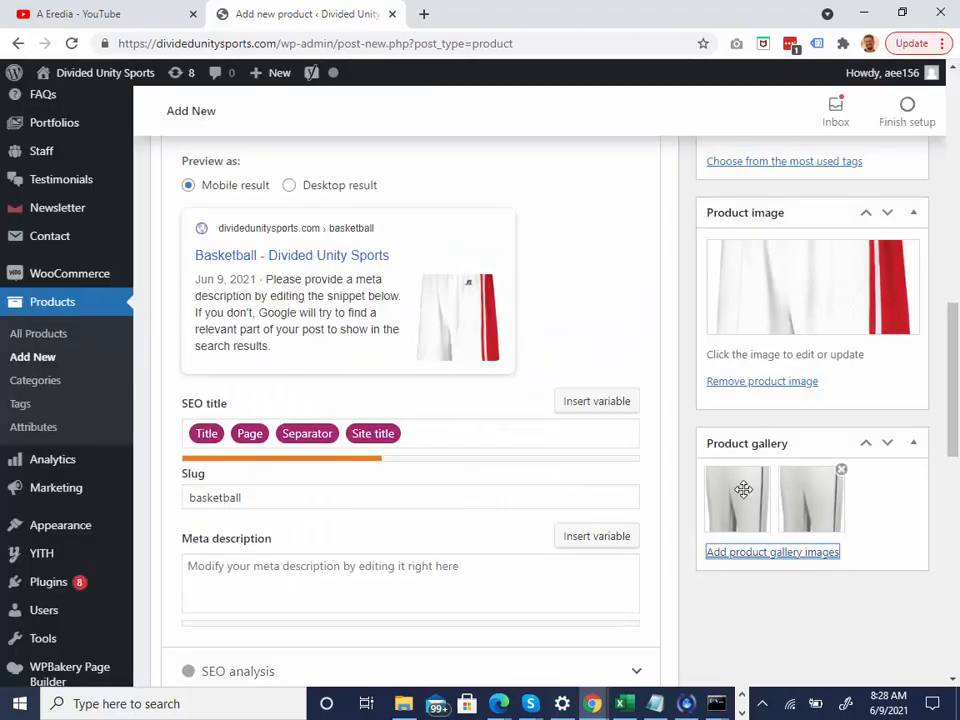
{"action": "left_click", "coordinate": [841, 469]}
{"action": "left_click", "coordinate": [767, 469]}
Assign the product to the Balls subcategory under Basketball
{"action": "scroll", "coordinate": [814, 486], "scroll_direction": "up", "scroll_amount": 3}
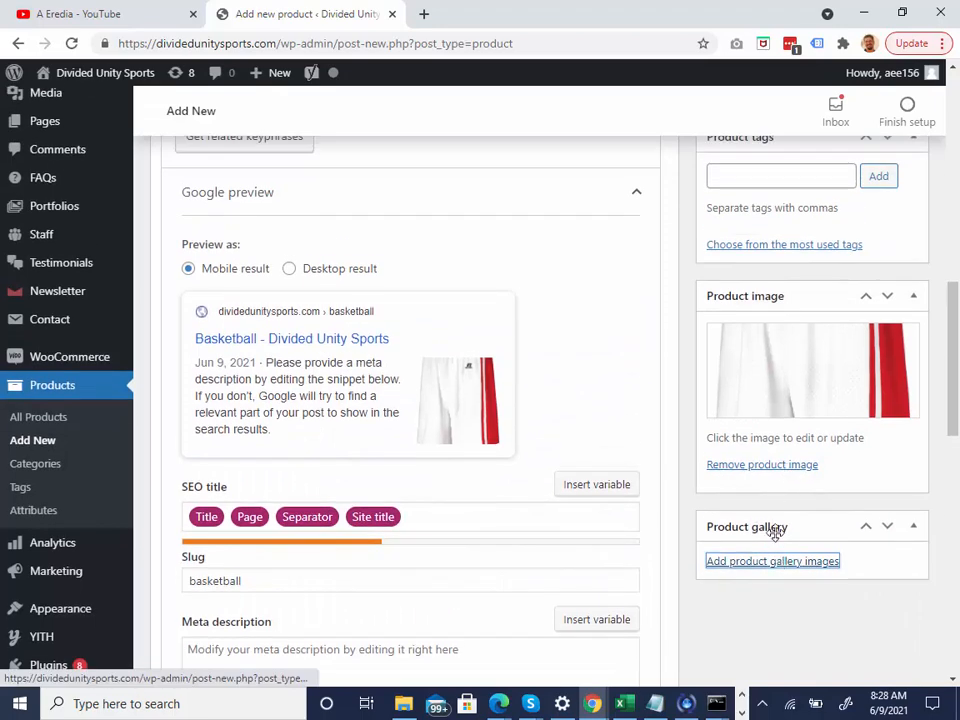
{"action": "scroll", "coordinate": [829, 465], "scroll_direction": "up", "scroll_amount": 6}
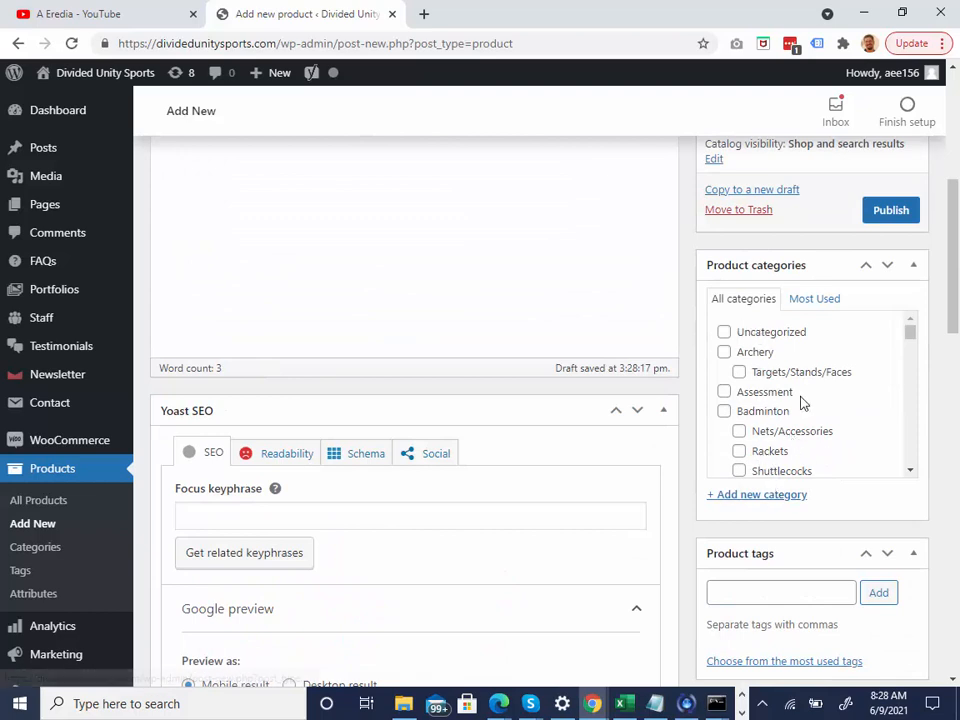
{"action": "scroll", "coordinate": [797, 400], "scroll_direction": "down", "scroll_amount": 2}
{"action": "scroll", "coordinate": [797, 405], "scroll_direction": "down", "scroll_amount": 2}
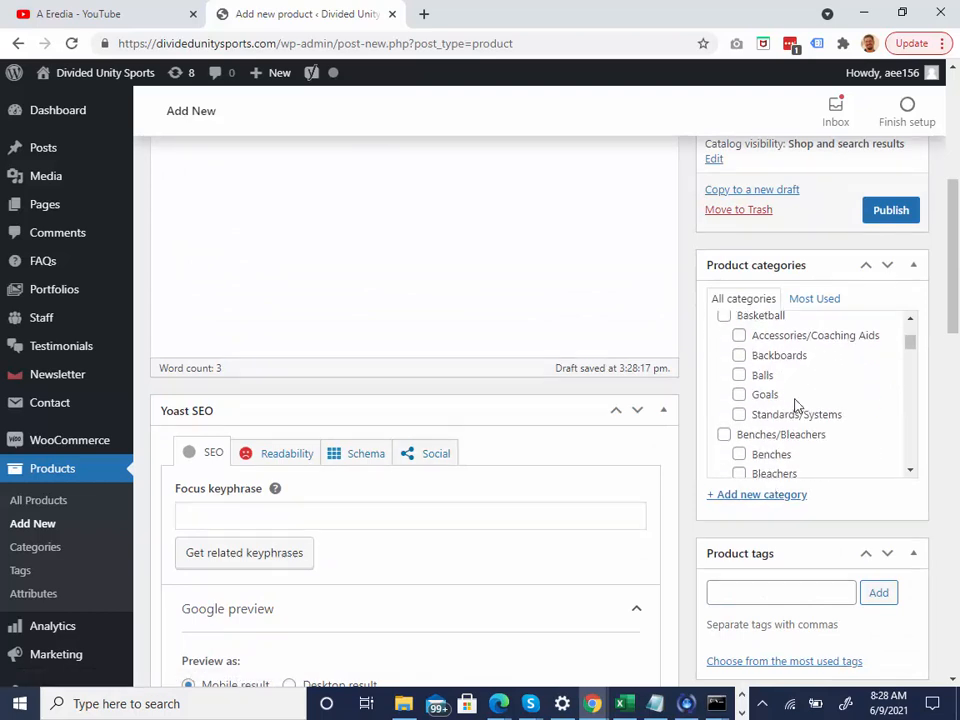
{"action": "scroll", "coordinate": [770, 395], "scroll_direction": "up", "scroll_amount": 2}
{"action": "scroll", "coordinate": [760, 400], "scroll_direction": "down", "scroll_amount": 2}
{"action": "left_click", "coordinate": [739, 376]}
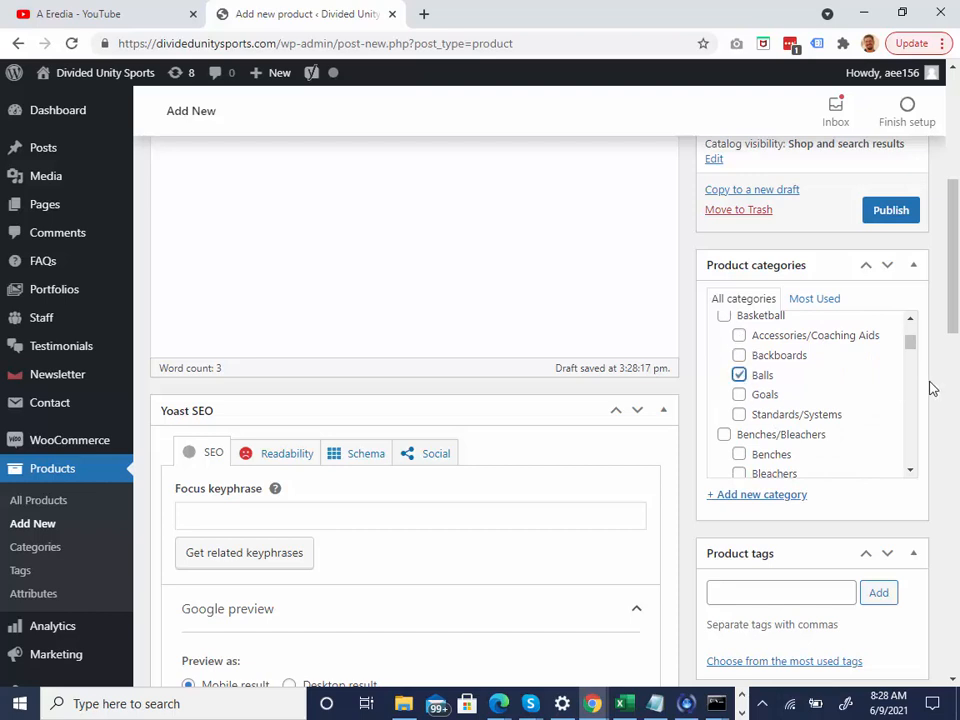
Try the Goals and Standards/Systems subcategories for the product and deselect both again
{"action": "left_click", "coordinate": [739, 395]}
{"action": "left_click", "coordinate": [739, 414]}
{"action": "left_click", "coordinate": [739, 395]}
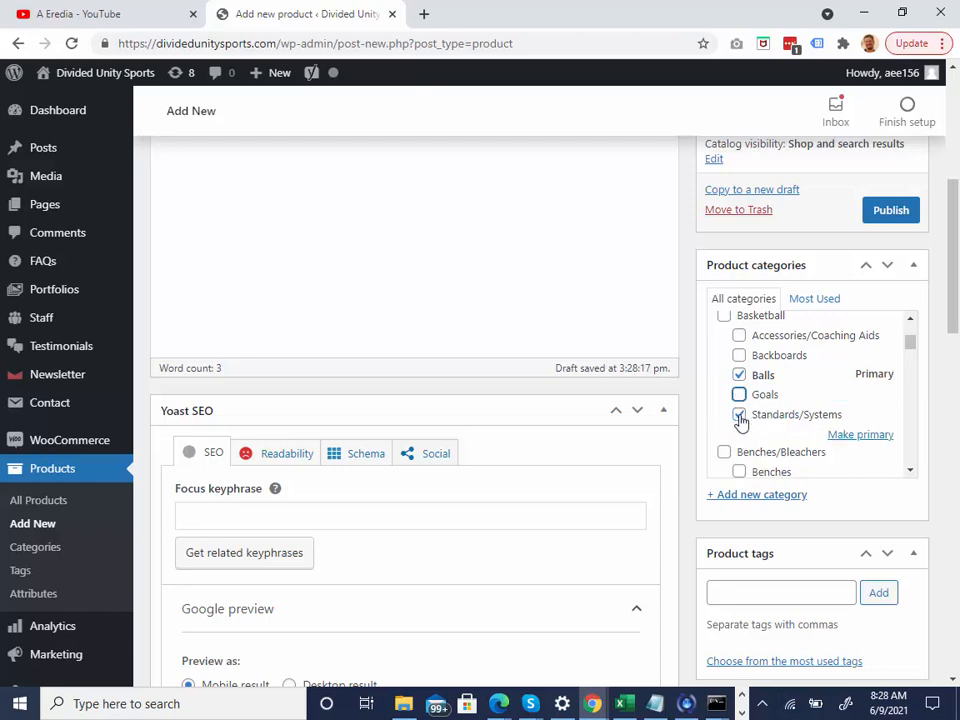
{"action": "left_click", "coordinate": [739, 414]}
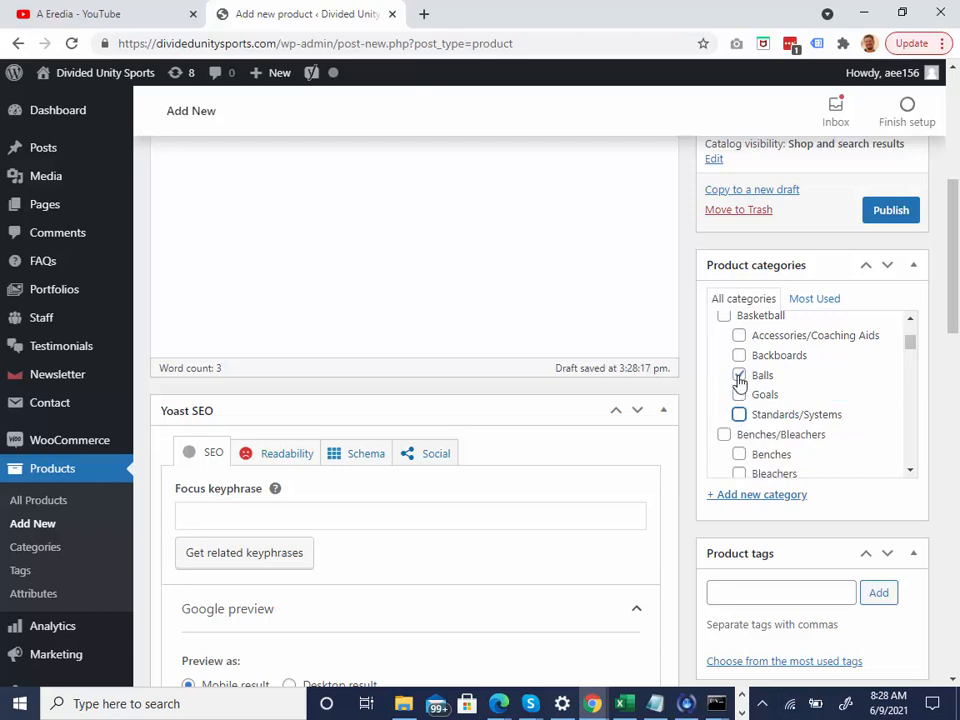
Open the form for adding a new product category and look back over the category list
{"action": "left_click", "coordinate": [757, 496]}
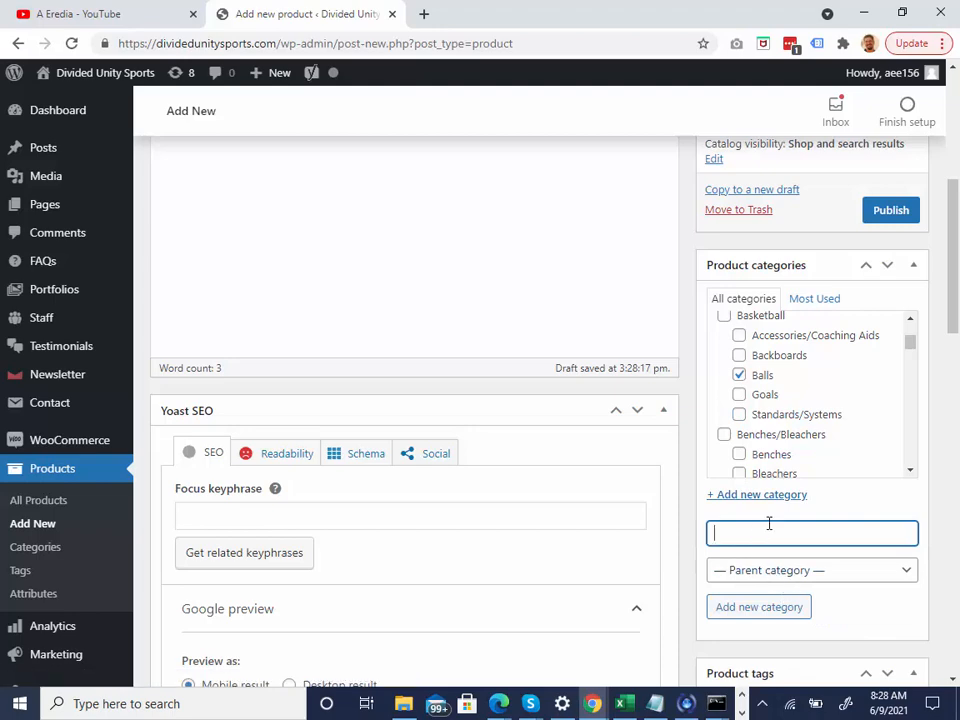
{"action": "scroll", "coordinate": [842, 422], "scroll_direction": "up", "scroll_amount": 5}
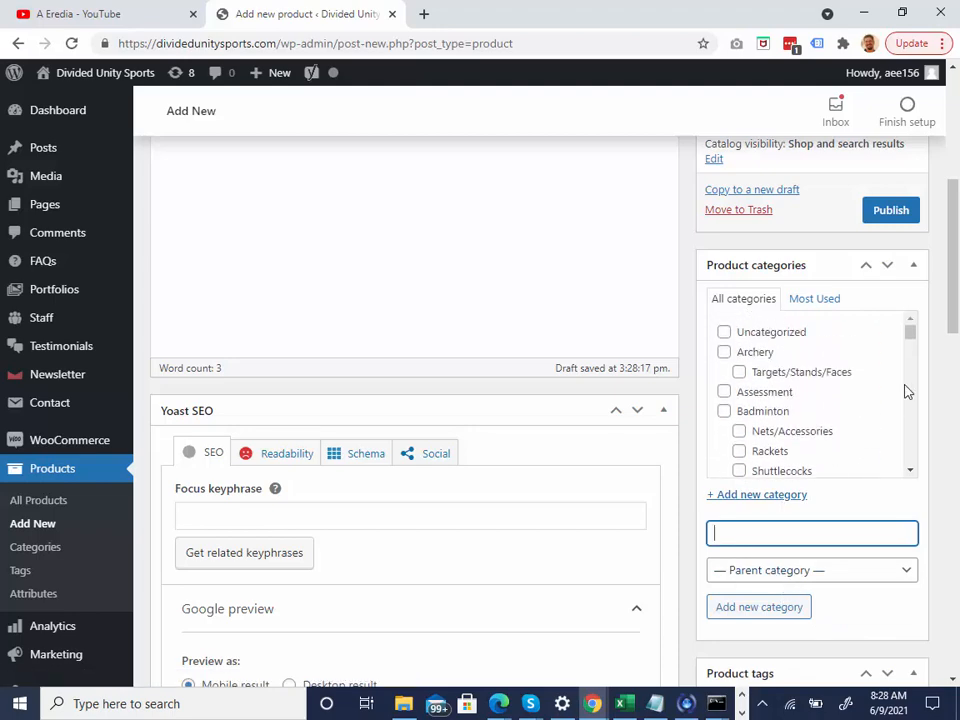
Publish the Basketball product, then check its storefront page through the permalink and return to editing it
{"action": "scroll", "coordinate": [880, 380], "scroll_direction": "up", "scroll_amount": 3}
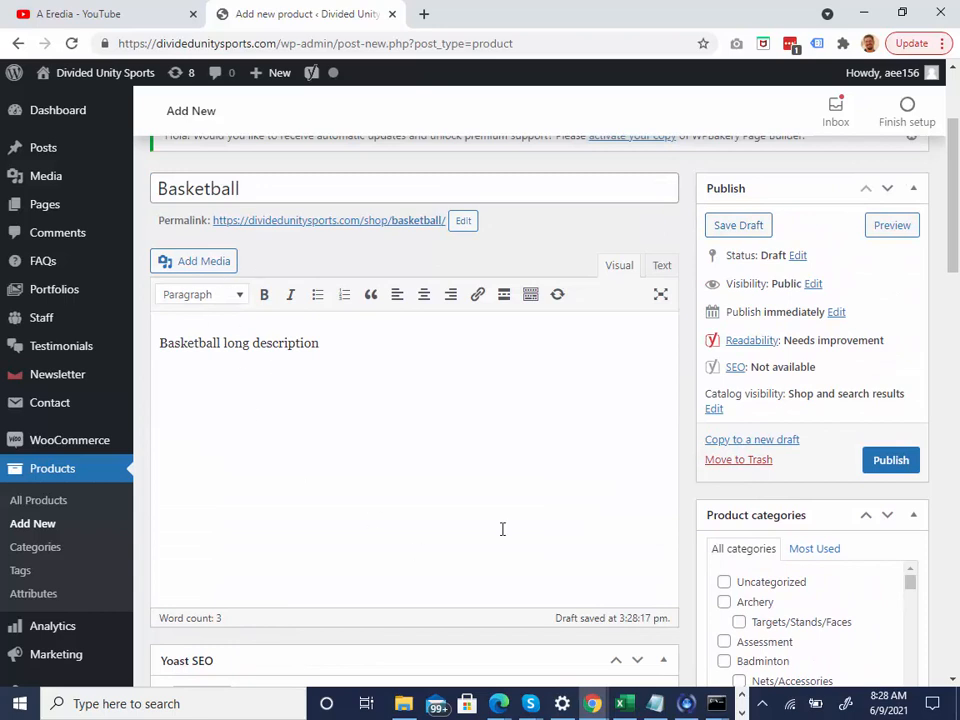
{"action": "left_click", "coordinate": [893, 464]}
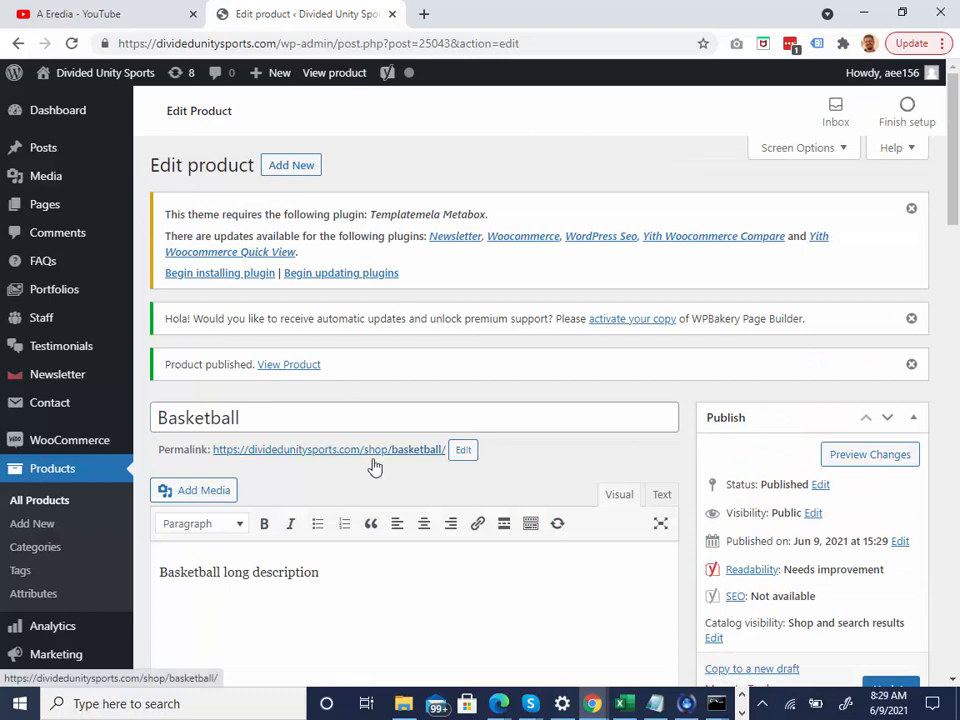
{"action": "left_click", "coordinate": [372, 455]}
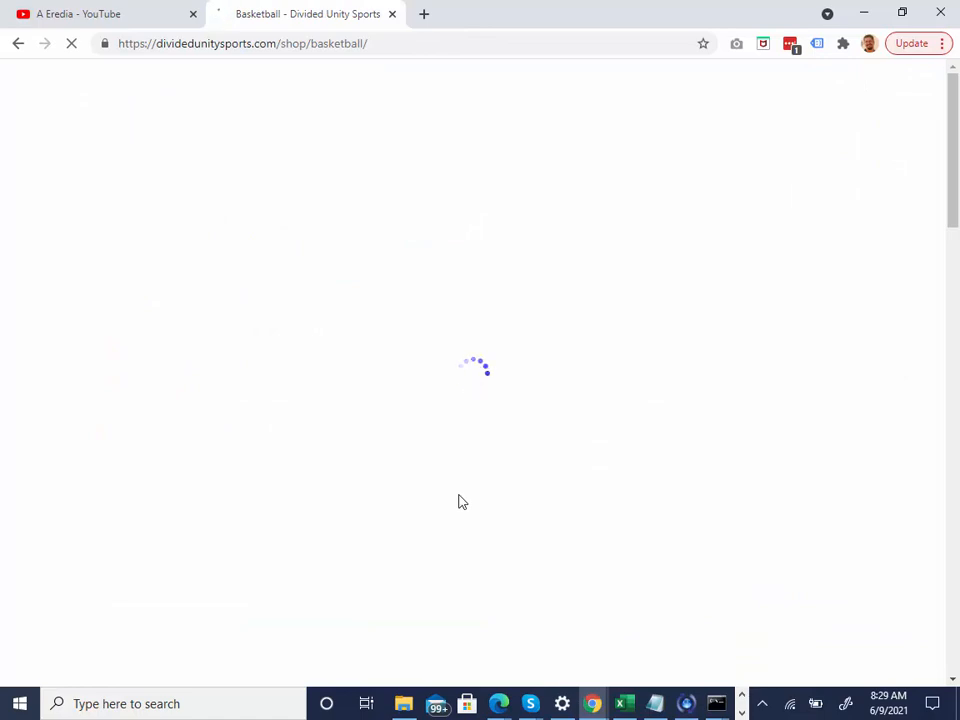
{"action": "scroll", "coordinate": [578, 465], "scroll_direction": "down", "scroll_amount": 5}
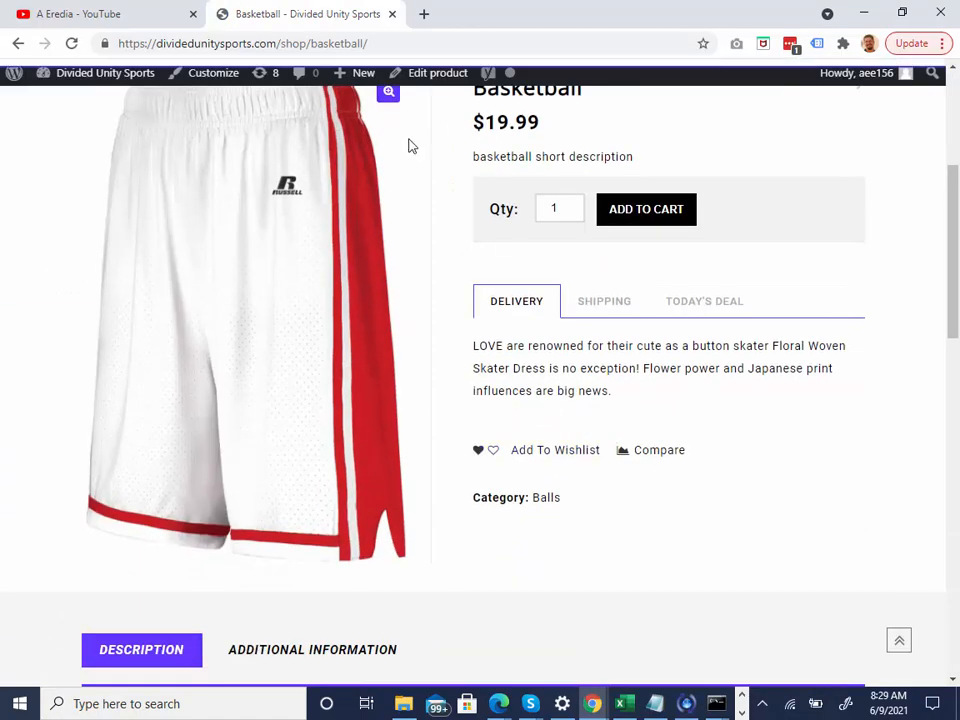
{"action": "scroll", "coordinate": [315, 286], "scroll_direction": "down", "scroll_amount": 2}
{"action": "scroll", "coordinate": [315, 286], "scroll_direction": "up", "scroll_amount": 7}
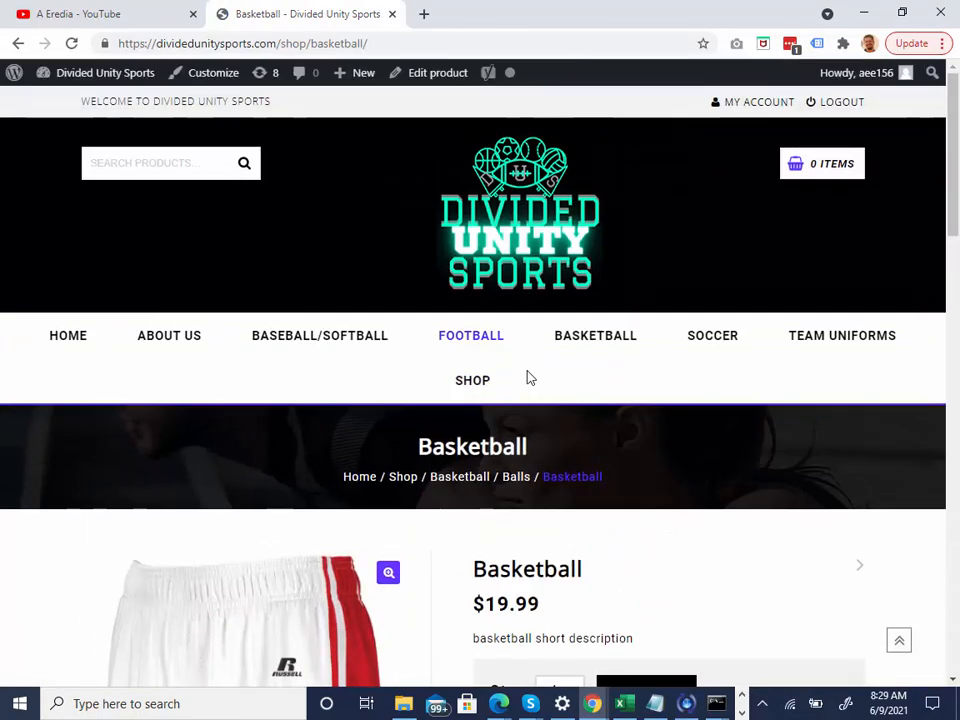
{"action": "left_click", "coordinate": [18, 44]}
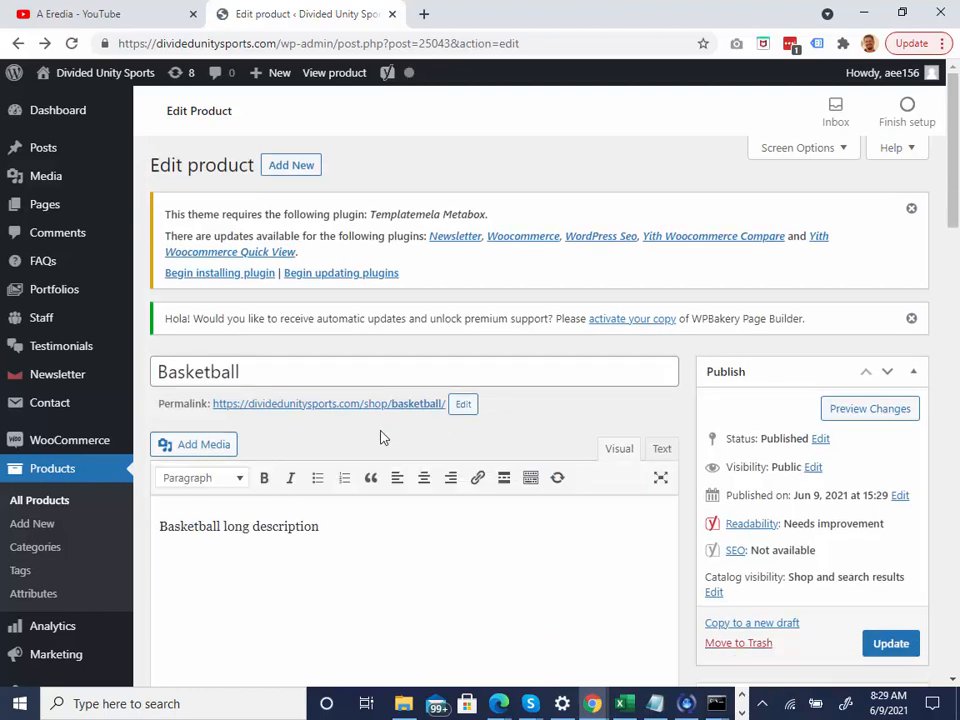
Move the Basketball product to the trash
{"action": "left_click", "coordinate": [43, 467]}
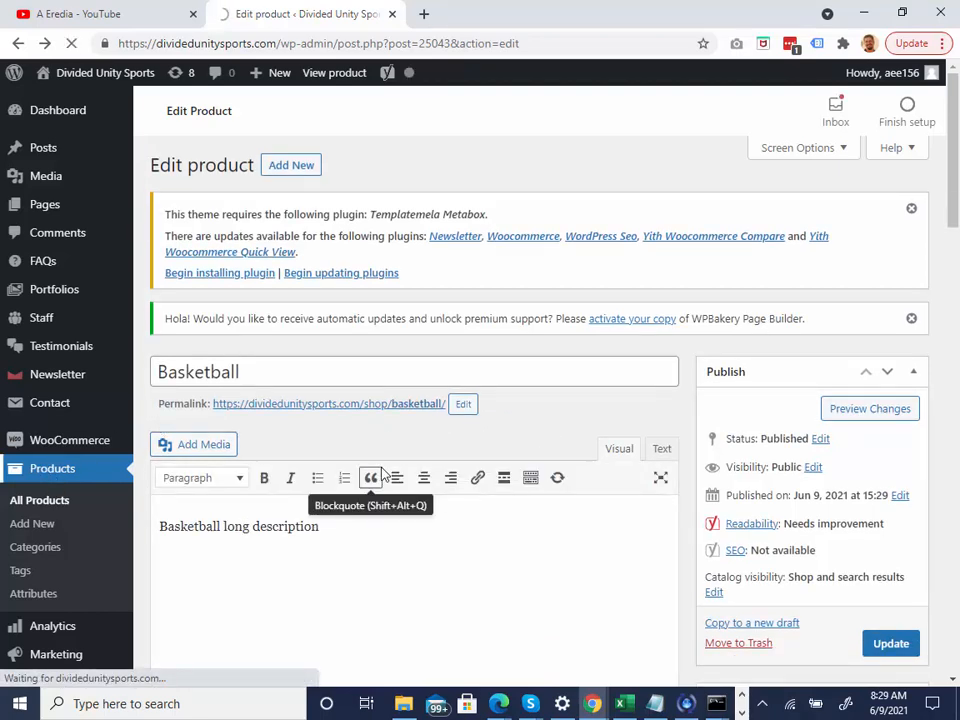
{"action": "left_click", "coordinate": [738, 643]}
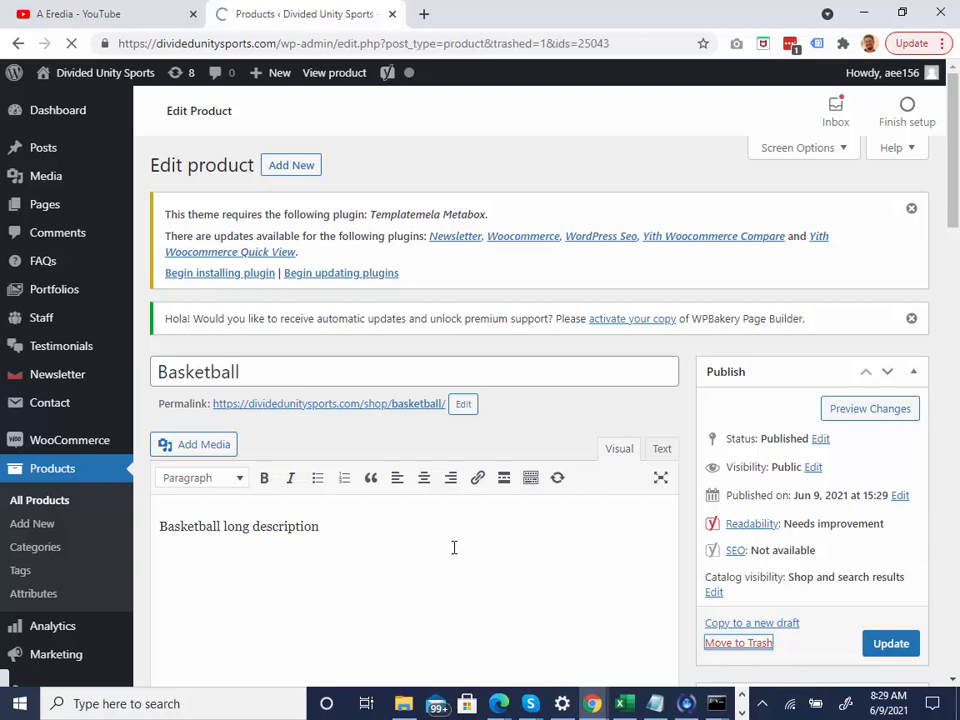
{"action": "scroll", "coordinate": [454, 547], "scroll_direction": "down", "scroll_amount": 3}
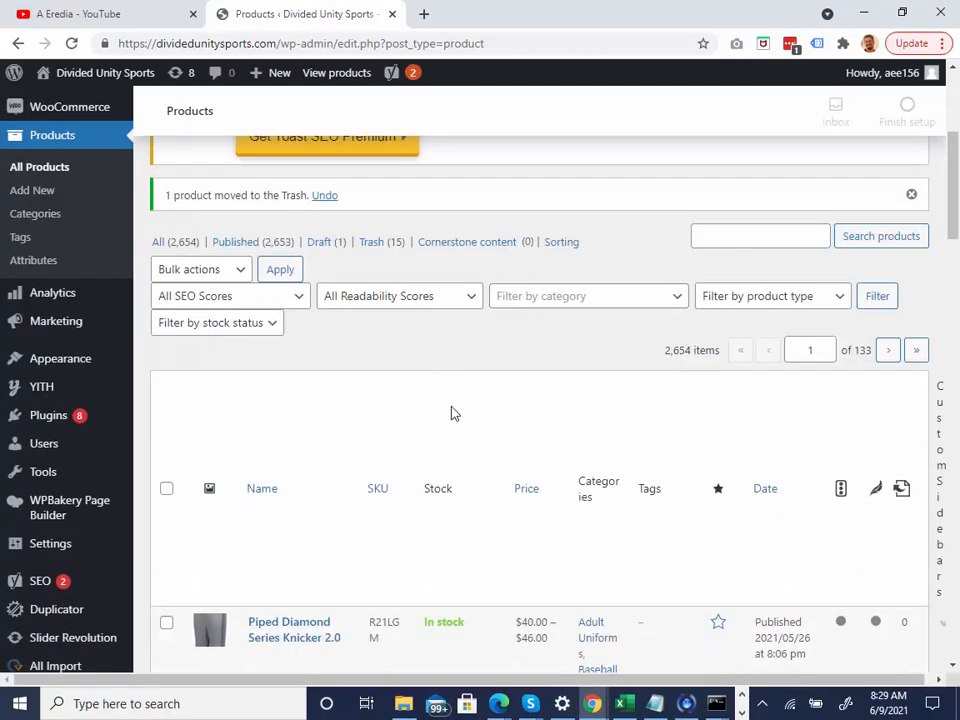
{"action": "scroll", "coordinate": [264, 235], "scroll_direction": "up", "scroll_amount": 3}
{"action": "scroll", "coordinate": [264, 235], "scroll_direction": "up", "scroll_amount": 2}
Start a new product named "T-shirt" and enter "T-shirt" as its long description
{"action": "left_click", "coordinate": [259, 163]}
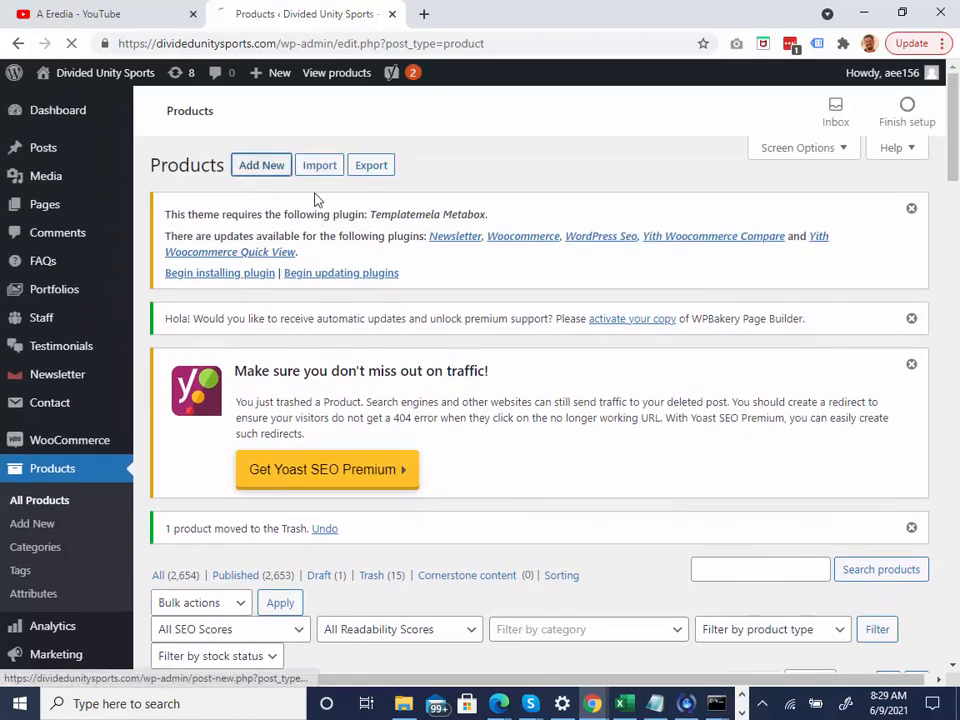
{"action": "scroll", "coordinate": [574, 396], "scroll_direction": "down", "scroll_amount": 3}
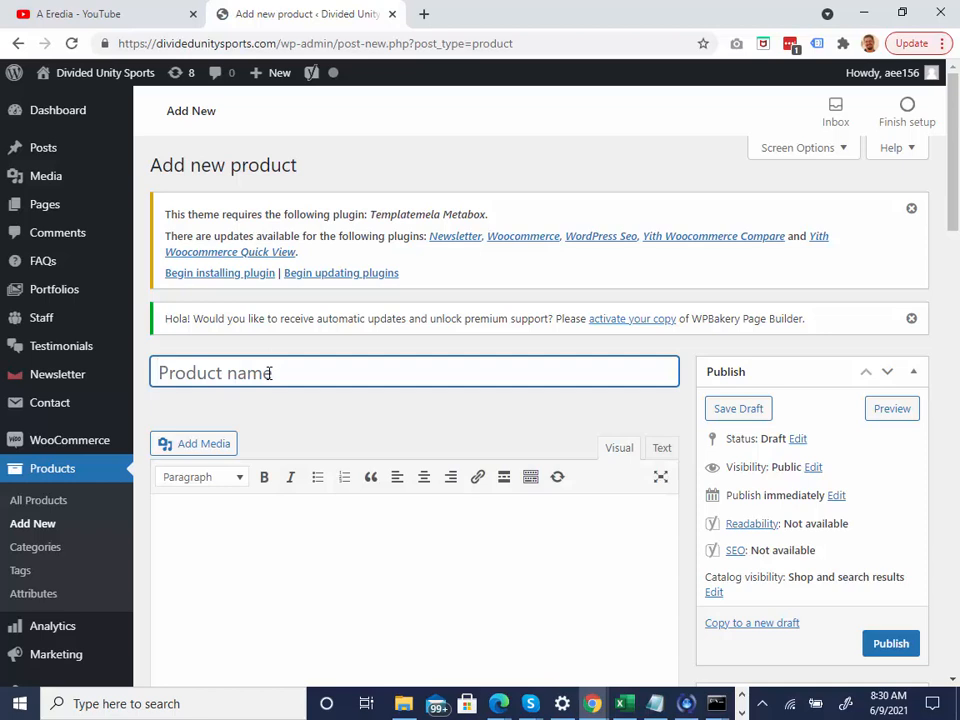
{"action": "type", "text": "T-shirt"}
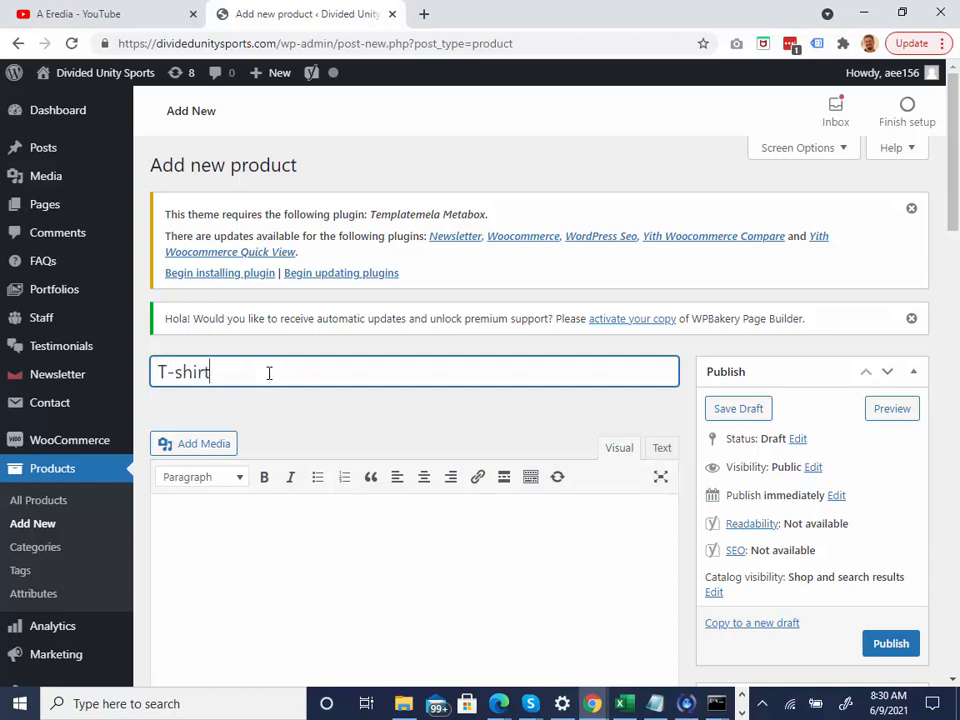
{"action": "key", "text": "Tab"}
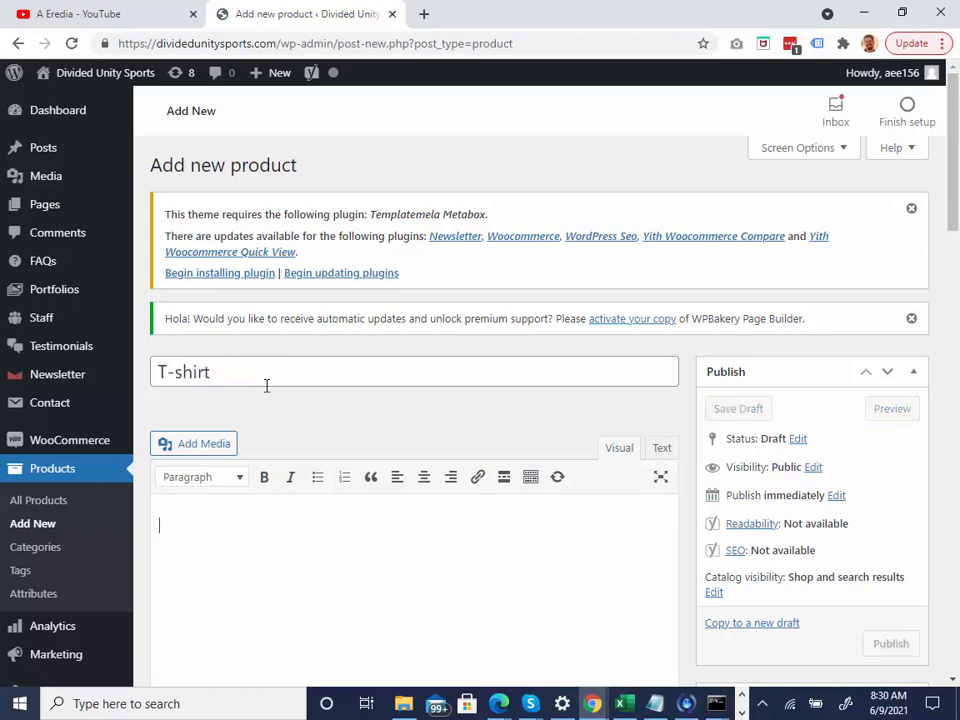
{"action": "type", "text": "T-shir"}
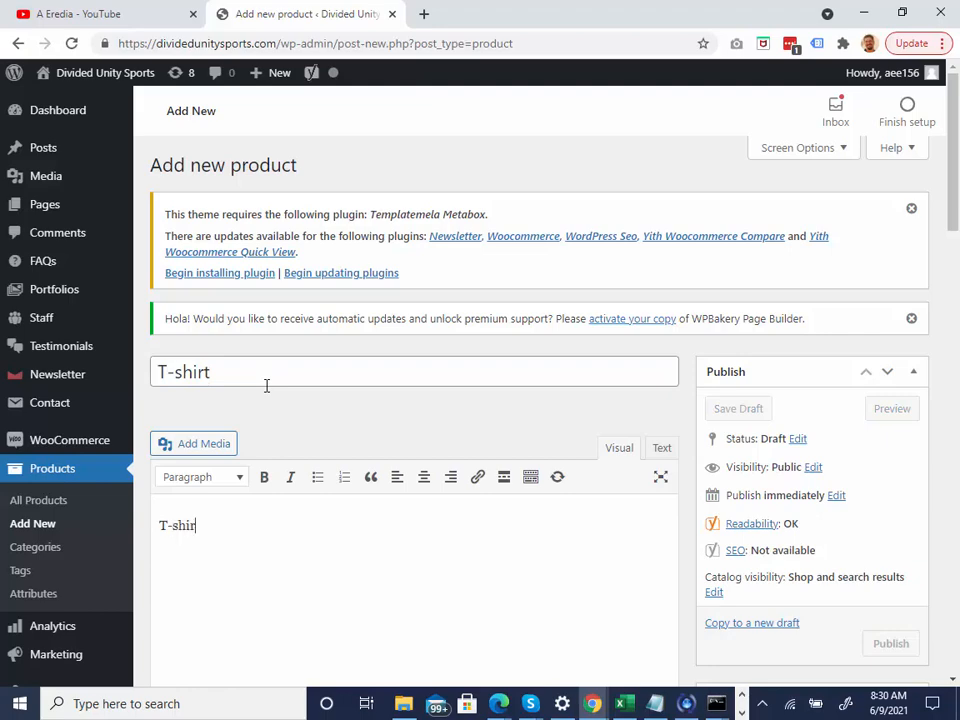
{"action": "type", "text": "t"}
Set the T-shirt's product data type to Variable product
{"action": "scroll", "coordinate": [260, 386], "scroll_direction": "down", "scroll_amount": 3}
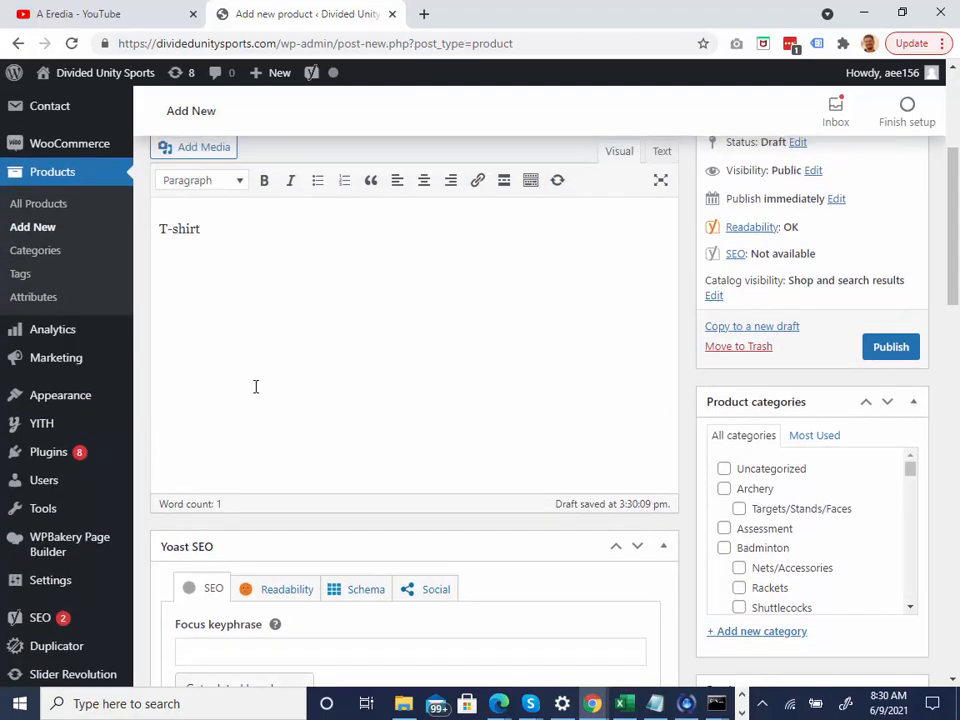
{"action": "scroll", "coordinate": [290, 350], "scroll_direction": "up", "scroll_amount": 2}
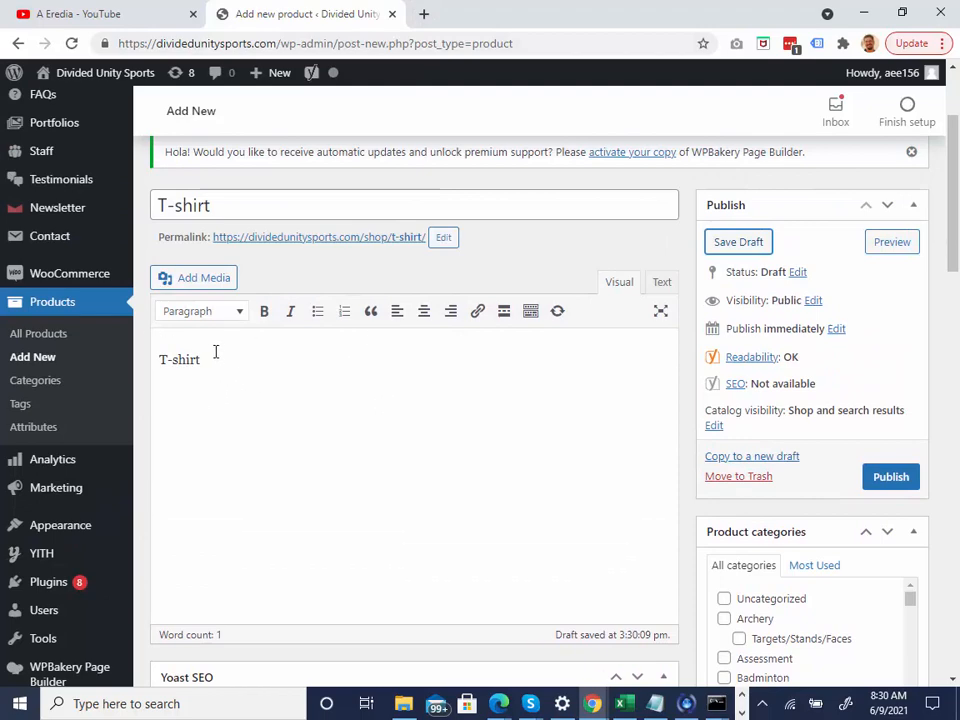
{"action": "scroll", "coordinate": [355, 400], "scroll_direction": "down", "scroll_amount": 2}
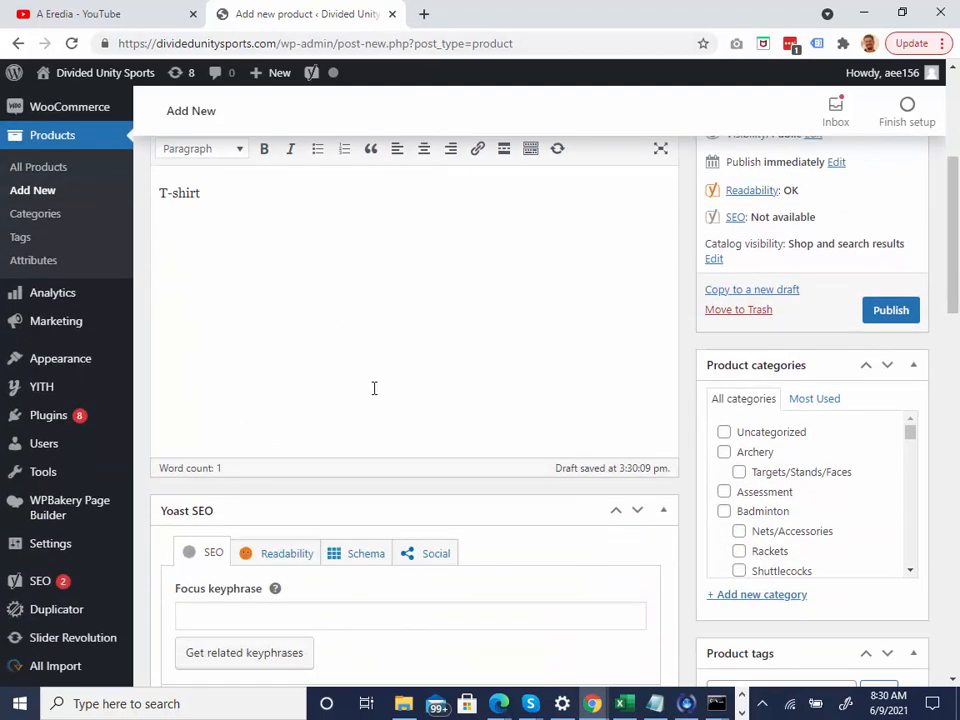
{"action": "scroll", "coordinate": [374, 400], "scroll_direction": "down", "scroll_amount": 10}
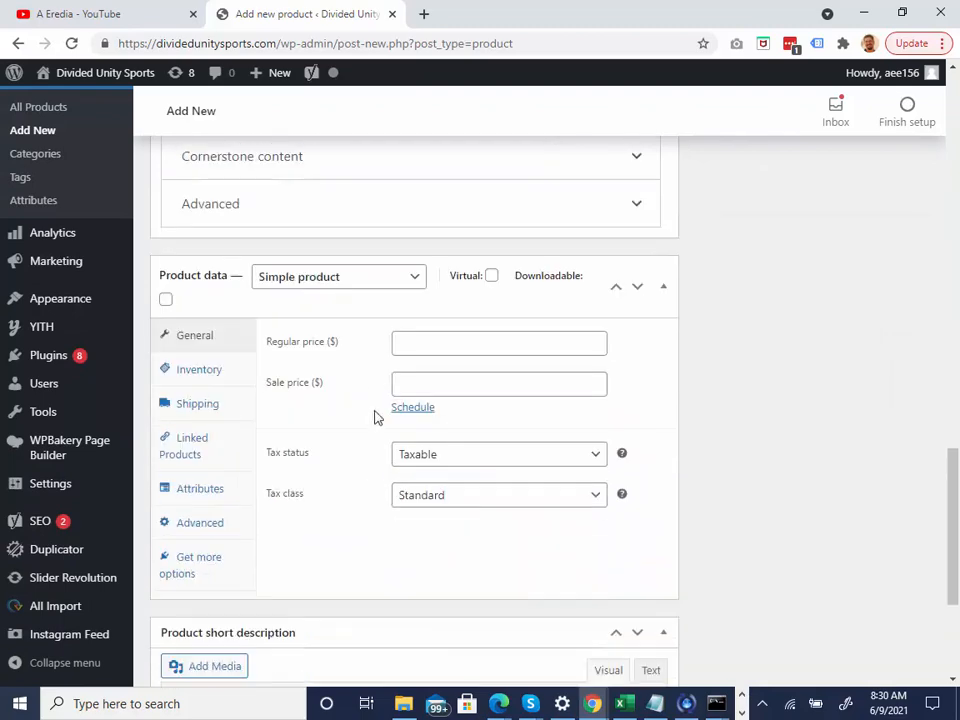
{"action": "scroll", "coordinate": [374, 417], "scroll_direction": "down", "scroll_amount": 1}
{"action": "left_click", "coordinate": [334, 196]}
{"action": "left_click", "coordinate": [313, 320]}
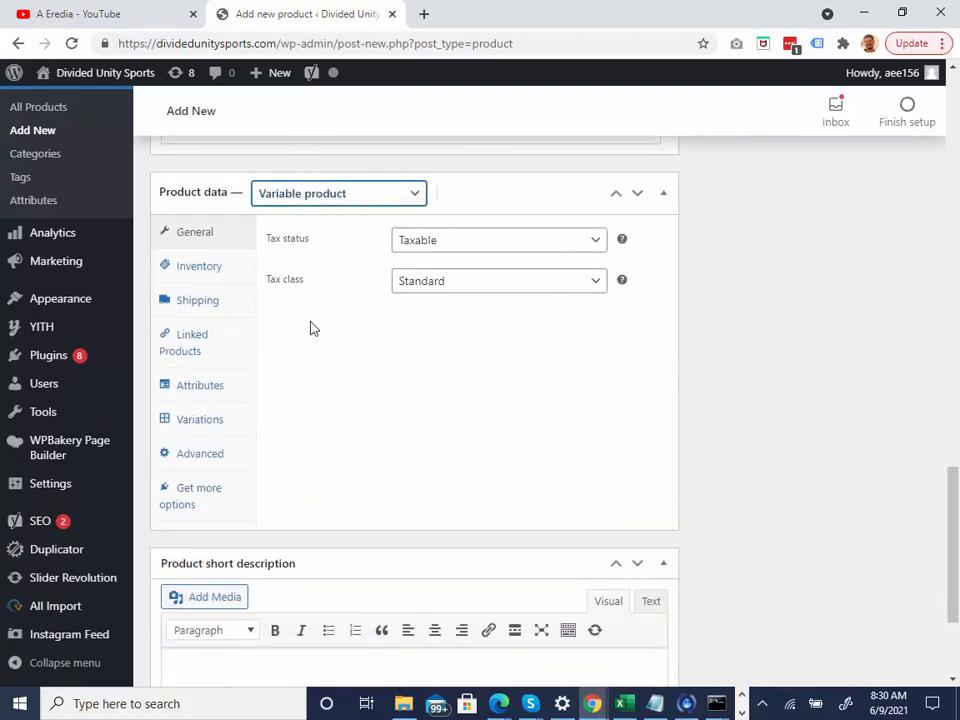
Look through the variable product's General, Inventory, Shipping and Linked Products settings
{"action": "left_click", "coordinate": [191, 236]}
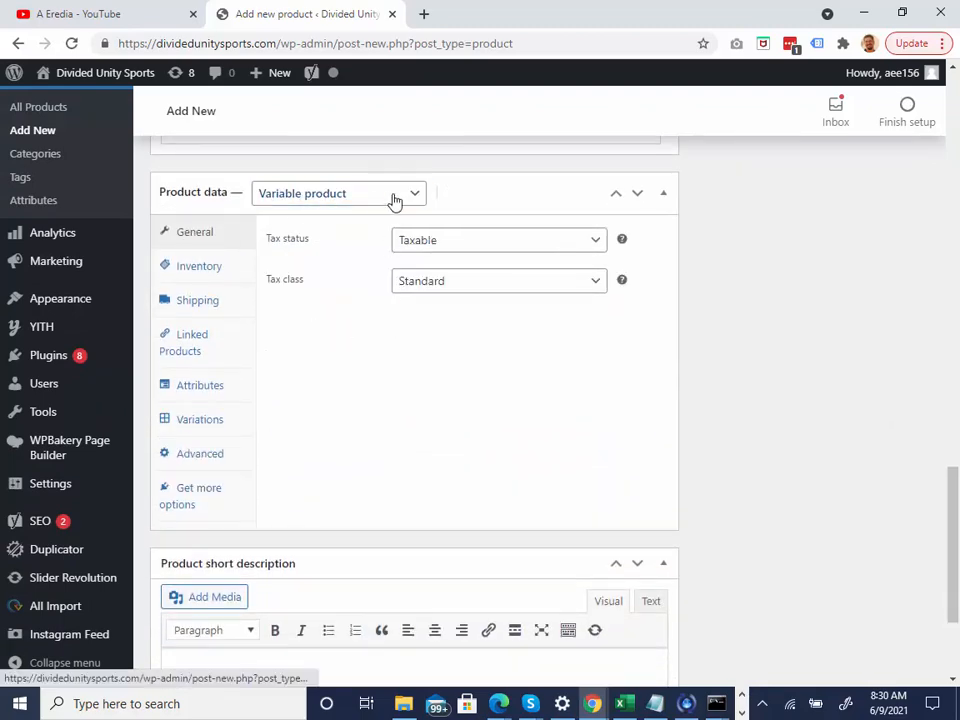
{"action": "left_click", "coordinate": [194, 271]}
{"action": "left_click", "coordinate": [199, 302]}
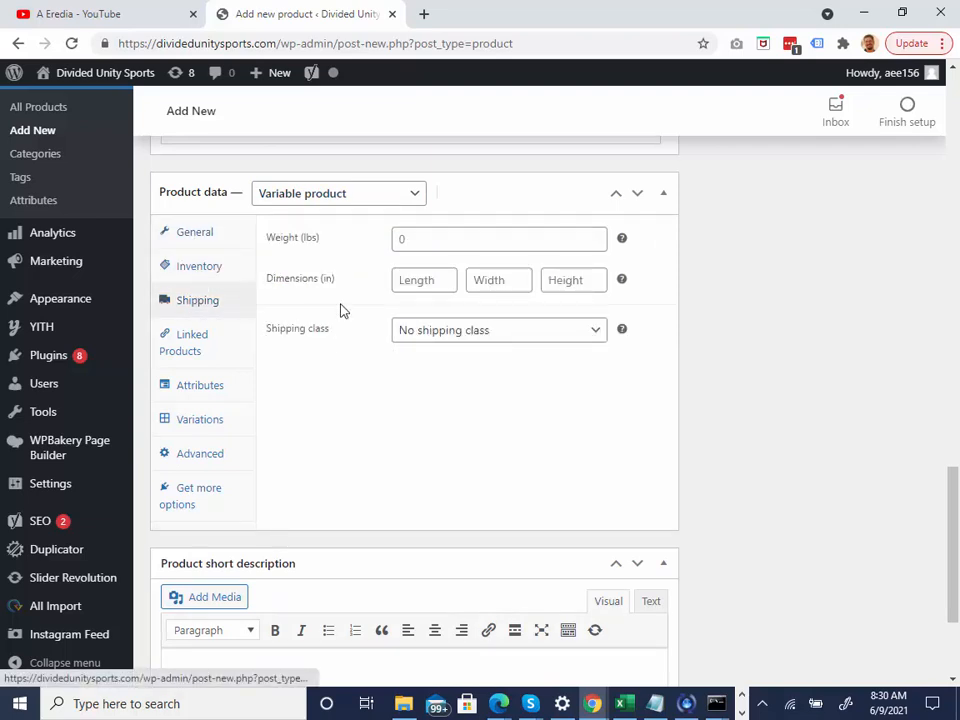
{"action": "left_click", "coordinate": [418, 238]}
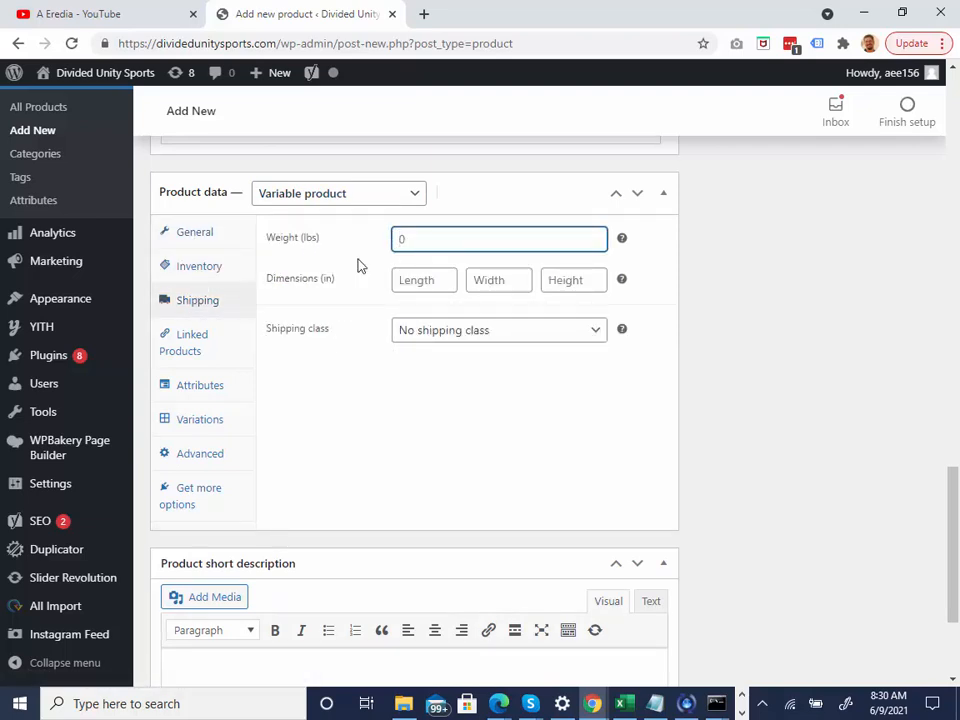
{"action": "left_click", "coordinate": [190, 345]}
Add the existing size attribute to the T-shirt product
{"action": "left_click", "coordinate": [189, 388]}
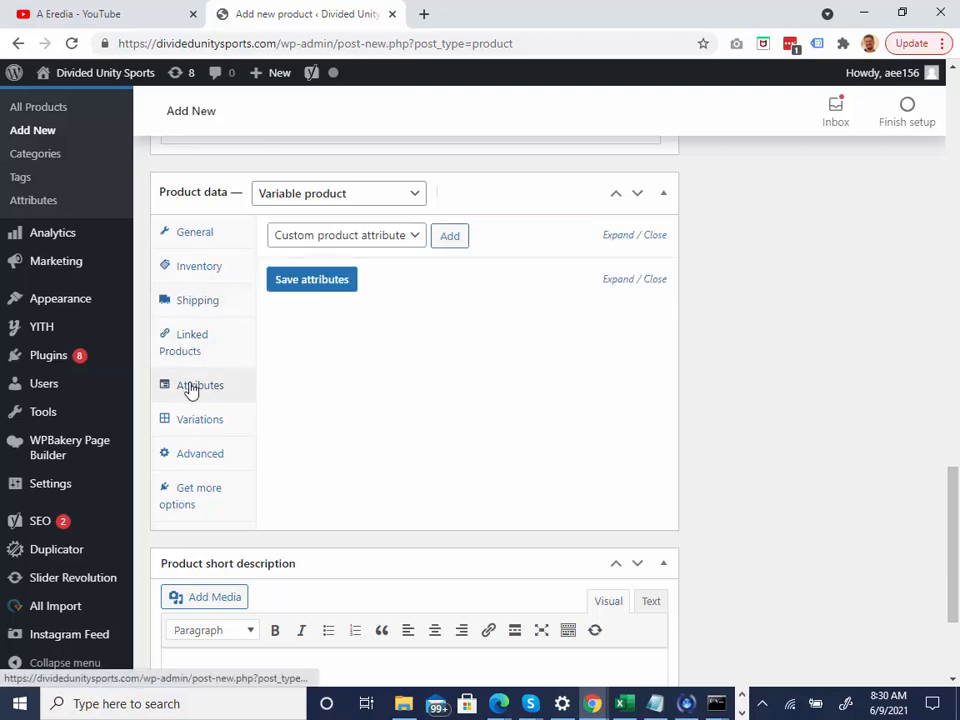
{"action": "left_click", "coordinate": [405, 237]}
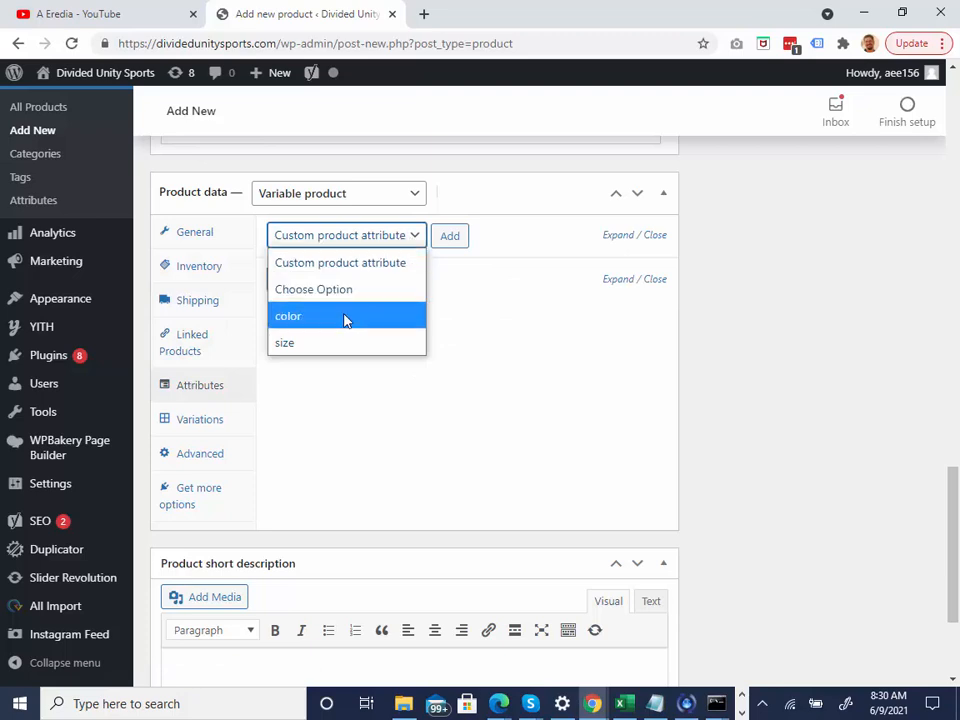
{"action": "left_click", "coordinate": [336, 343]}
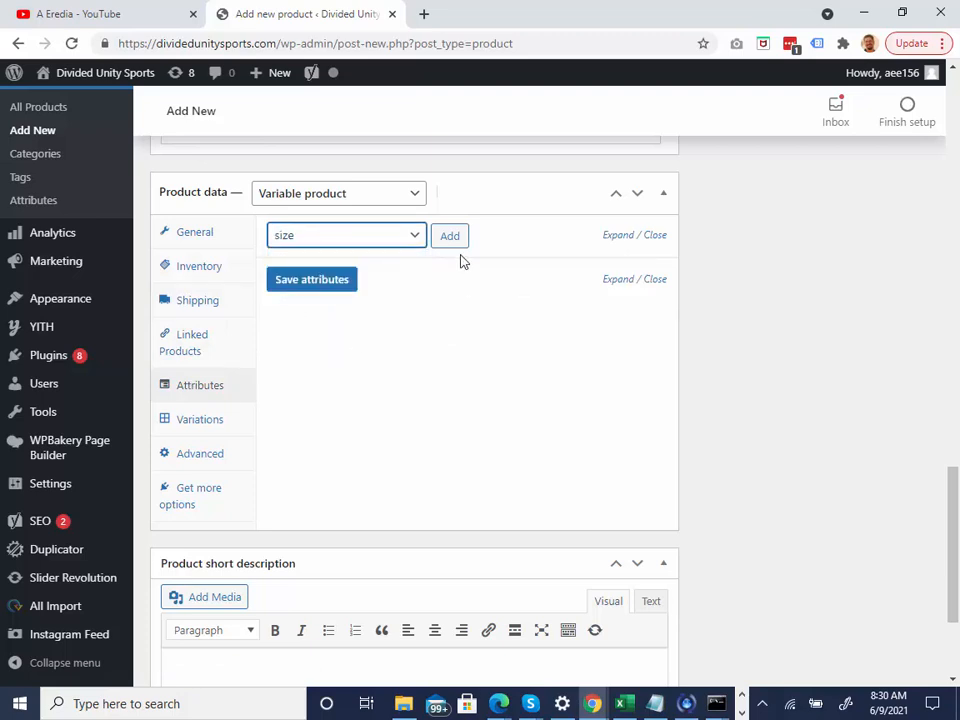
{"action": "left_click", "coordinate": [450, 237]}
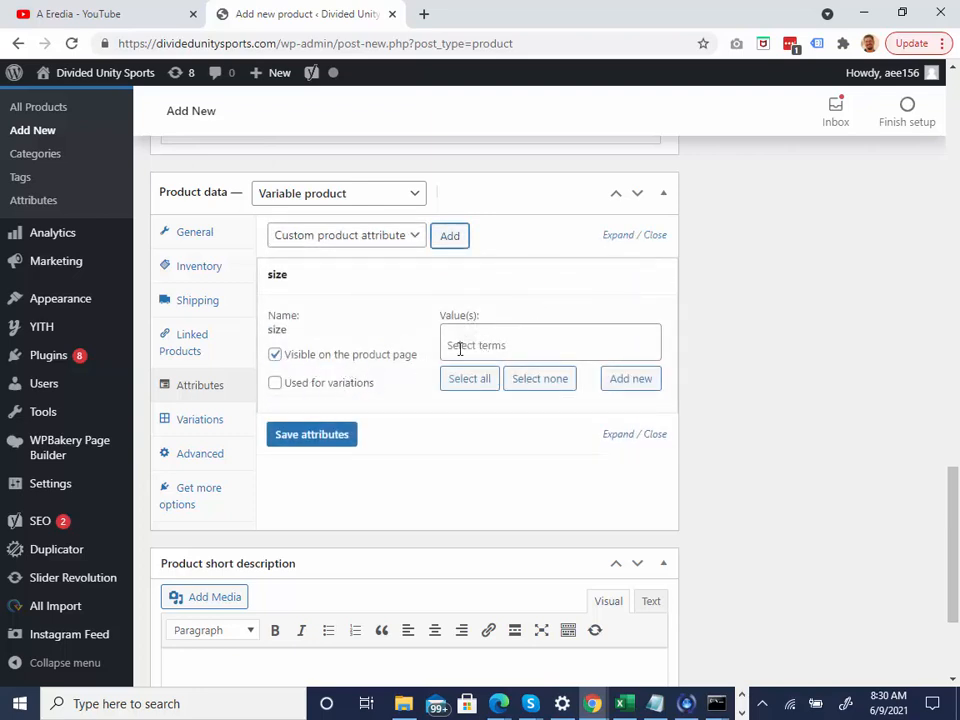
{"action": "left_click", "coordinate": [494, 340]}
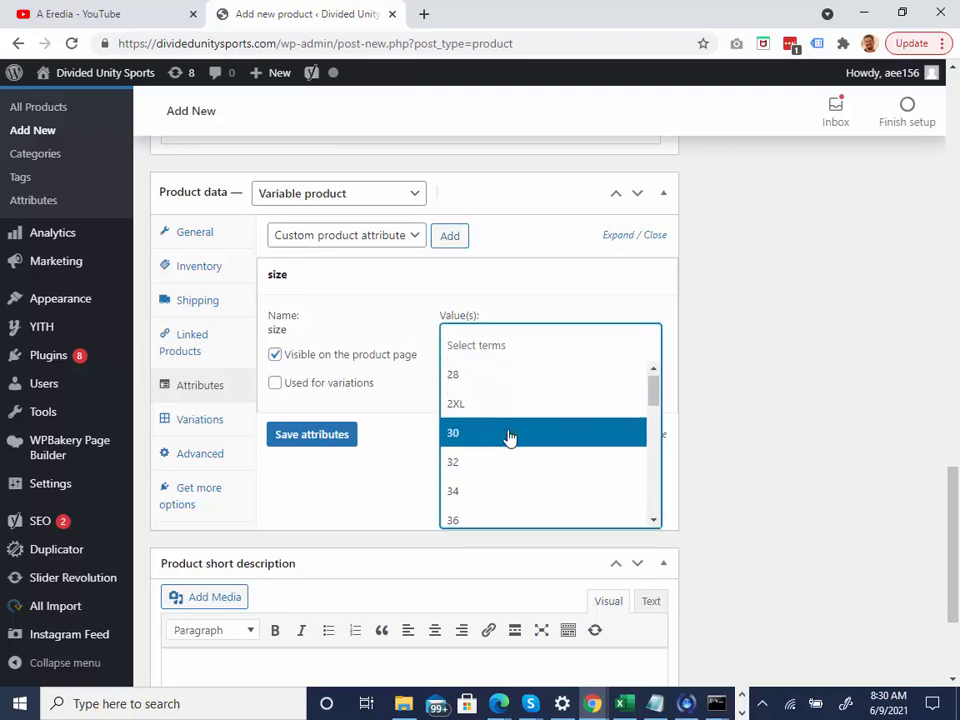
{"action": "scroll", "coordinate": [508, 437], "scroll_direction": "down", "scroll_amount": 10}
{"action": "scroll", "coordinate": [490, 420], "scroll_direction": "up", "scroll_amount": 10}
{"action": "left_click", "coordinate": [503, 321]}
{"action": "left_click", "coordinate": [637, 389]}
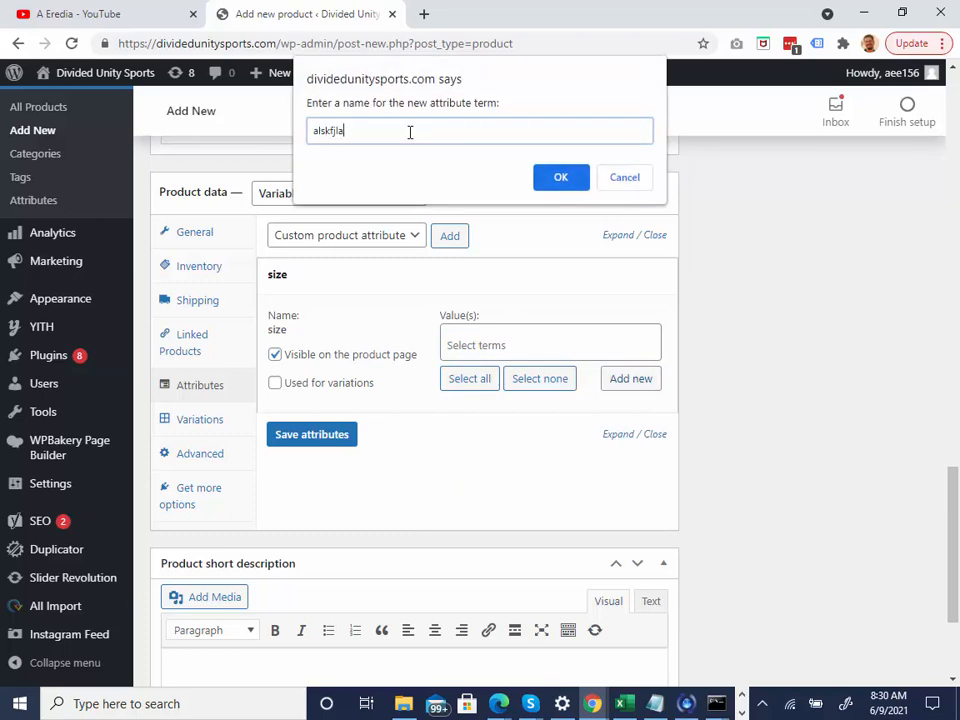
{"action": "left_click", "coordinate": [622, 178]}
Add the term S to the size attribute's values
{"action": "left_click", "coordinate": [471, 343]}
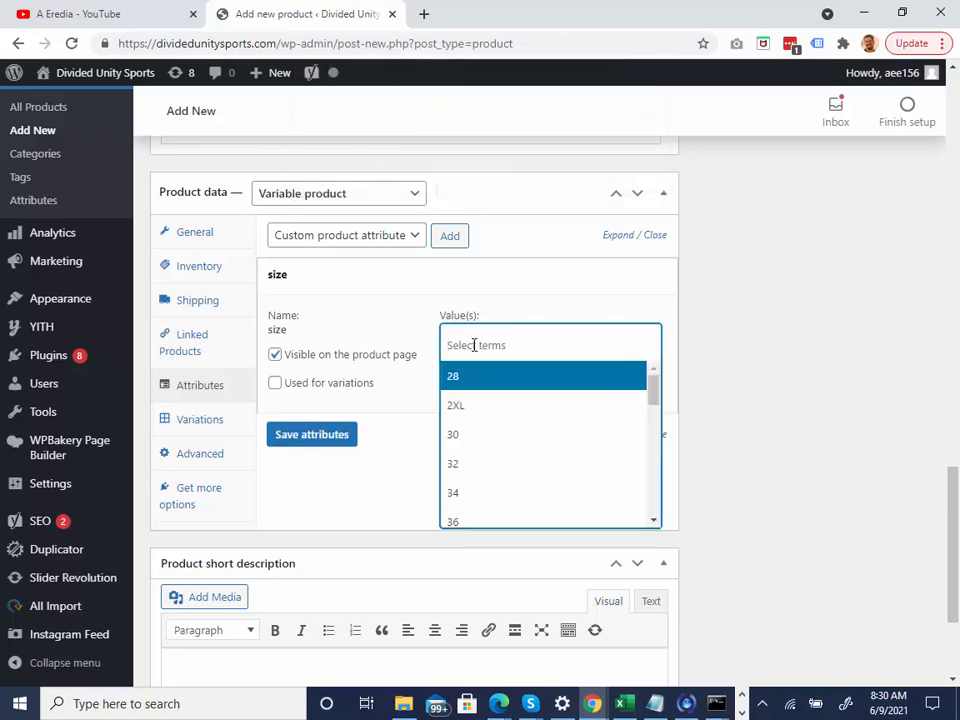
{"action": "scroll", "coordinate": [465, 430], "scroll_direction": "down", "scroll_amount": 5}
{"action": "type", "text": "s"}
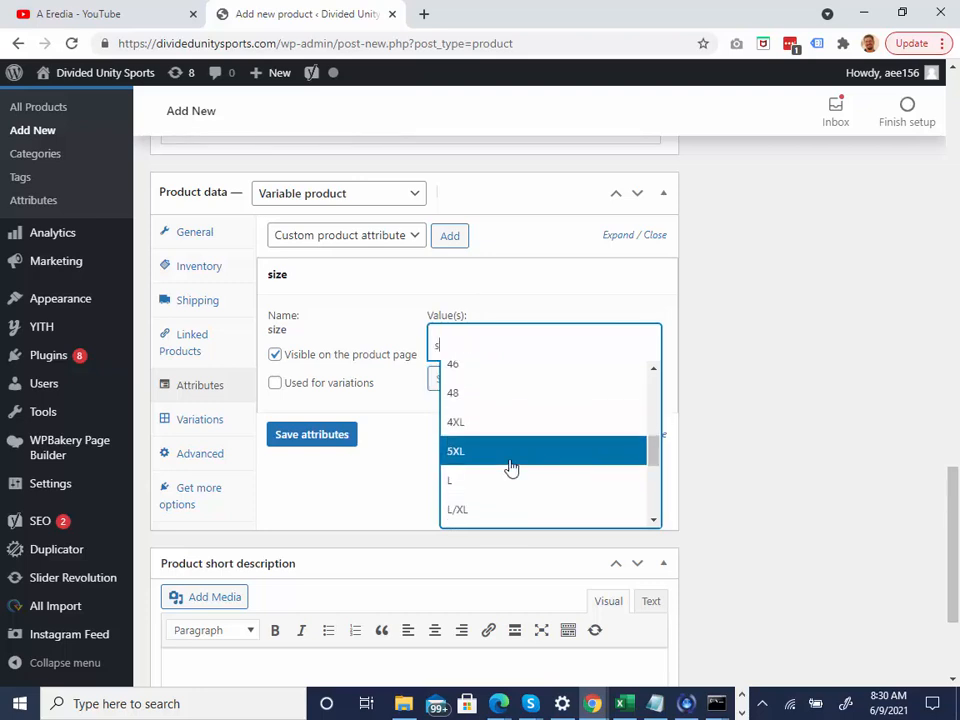
{"action": "type", "text": "ss"}
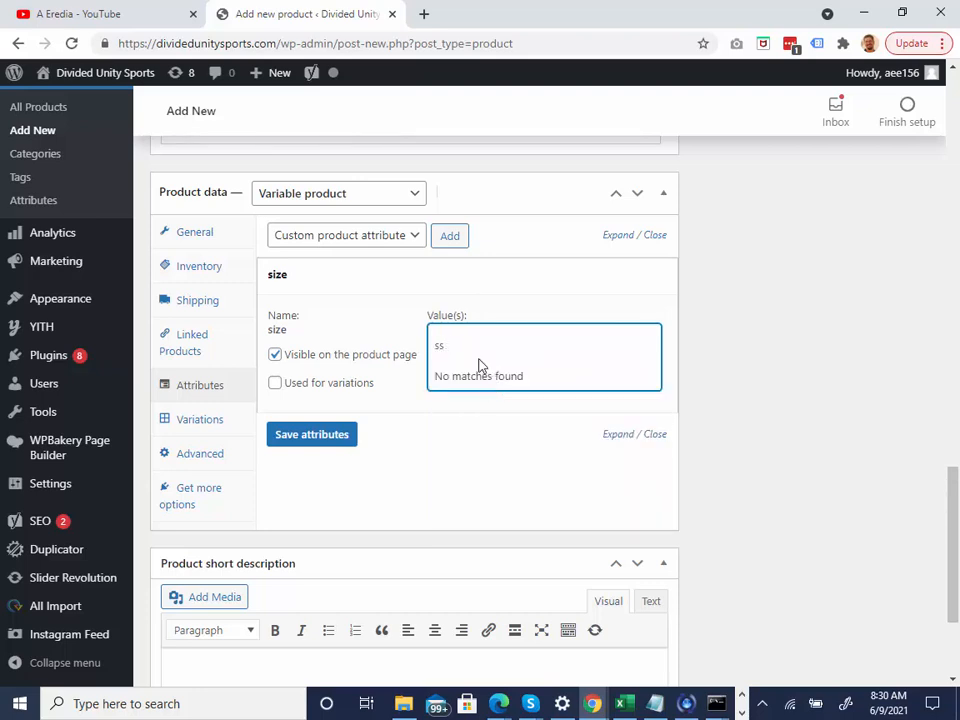
{"action": "key", "text": "BackSpace"}
{"action": "key", "text": "BackSpace"}
{"action": "type", "text": "s"}
{"action": "left_click", "coordinate": [476, 413]}
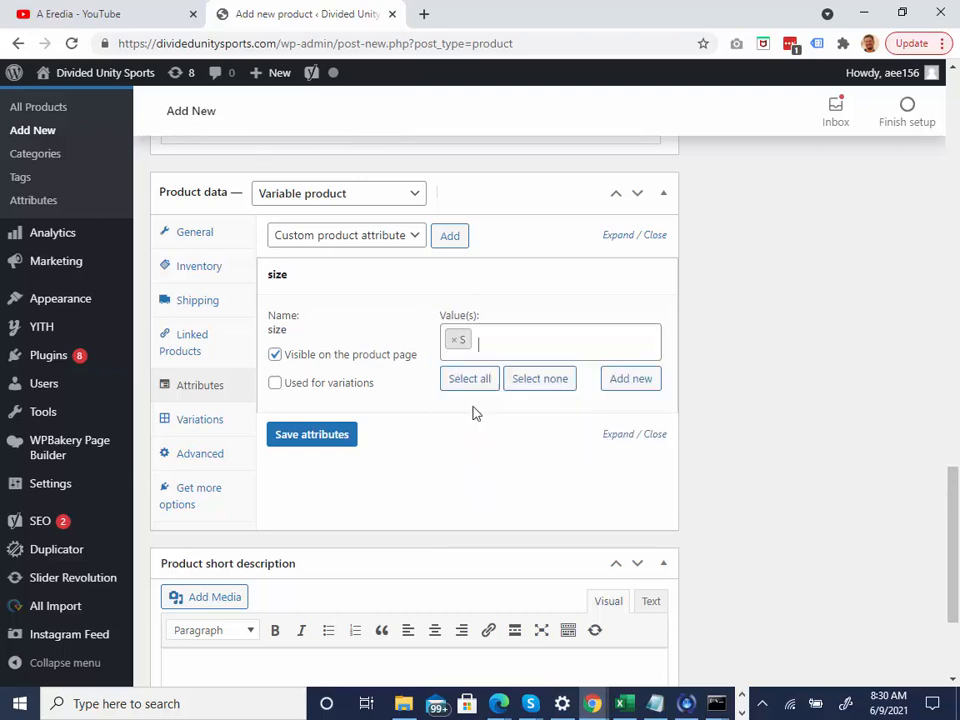
Add the terms M, L and XL to the size attribute's values
{"action": "type", "text": "m"}
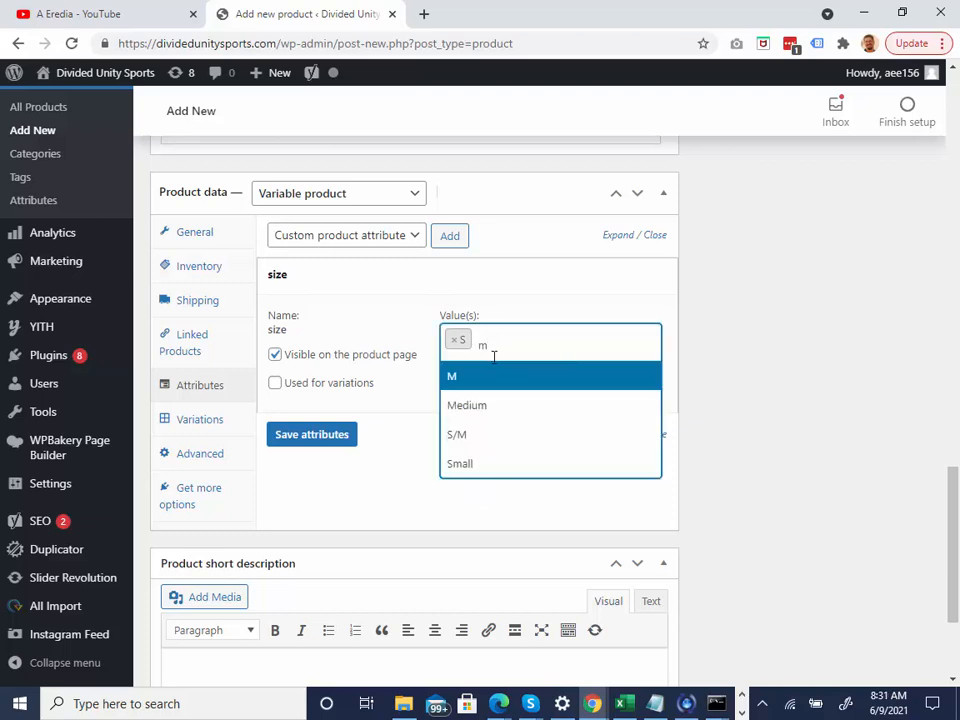
{"action": "left_click", "coordinate": [496, 376]}
{"action": "left_click", "coordinate": [496, 376]}
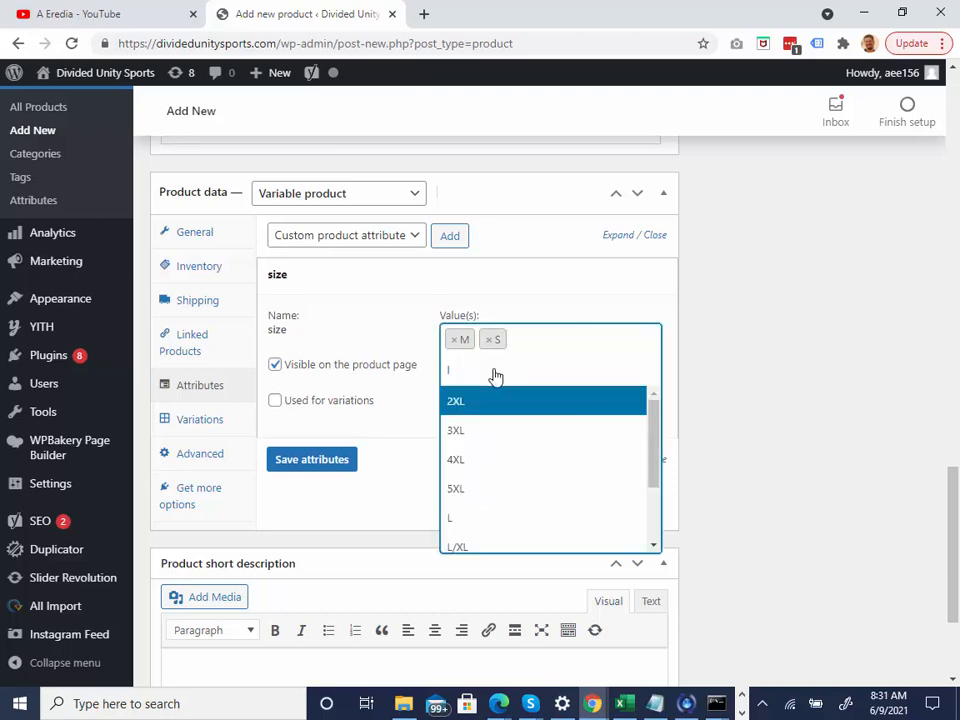
{"action": "left_click", "coordinate": [466, 520]}
{"action": "type", "text": "x"}
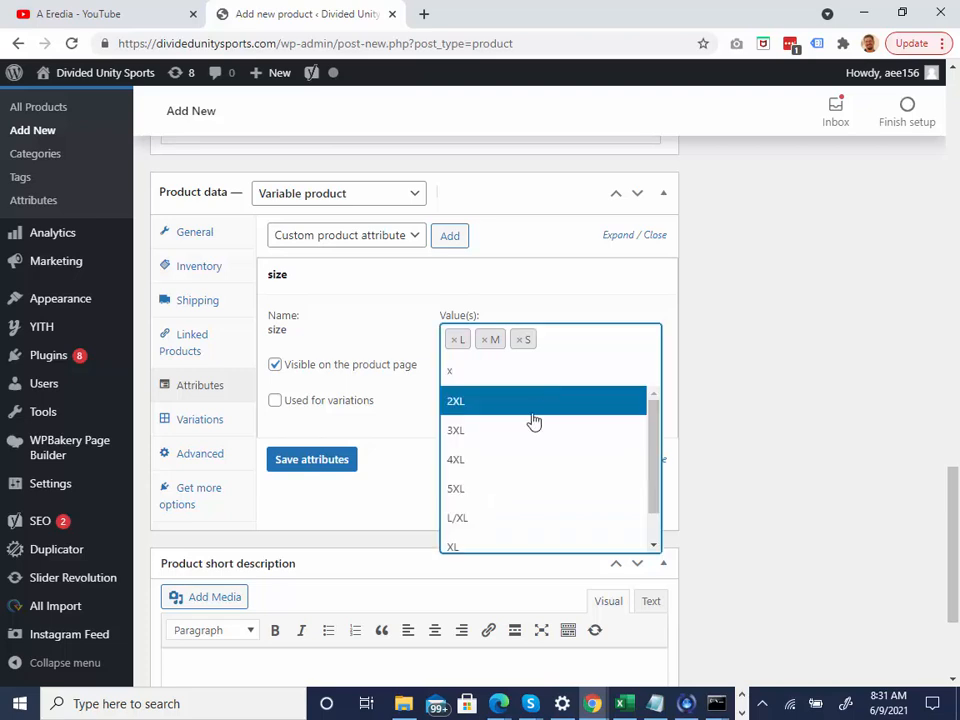
{"action": "left_click", "coordinate": [484, 548]}
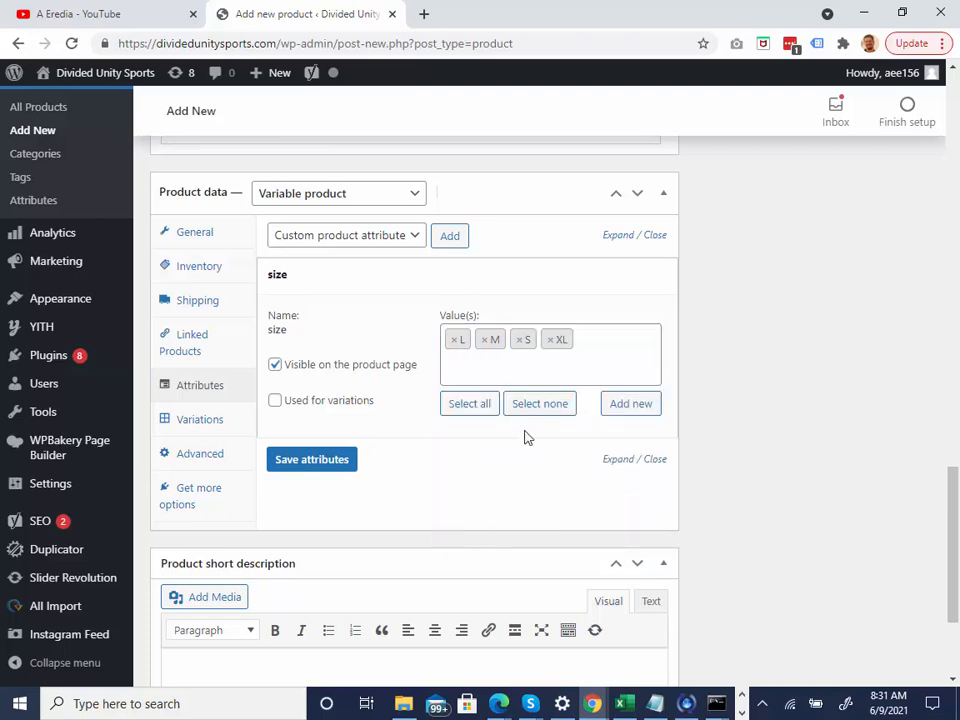
{"action": "type", "text": "XXL"}
{"action": "key", "text": "BackSpace"}
{"action": "key", "text": "BackSpace"}
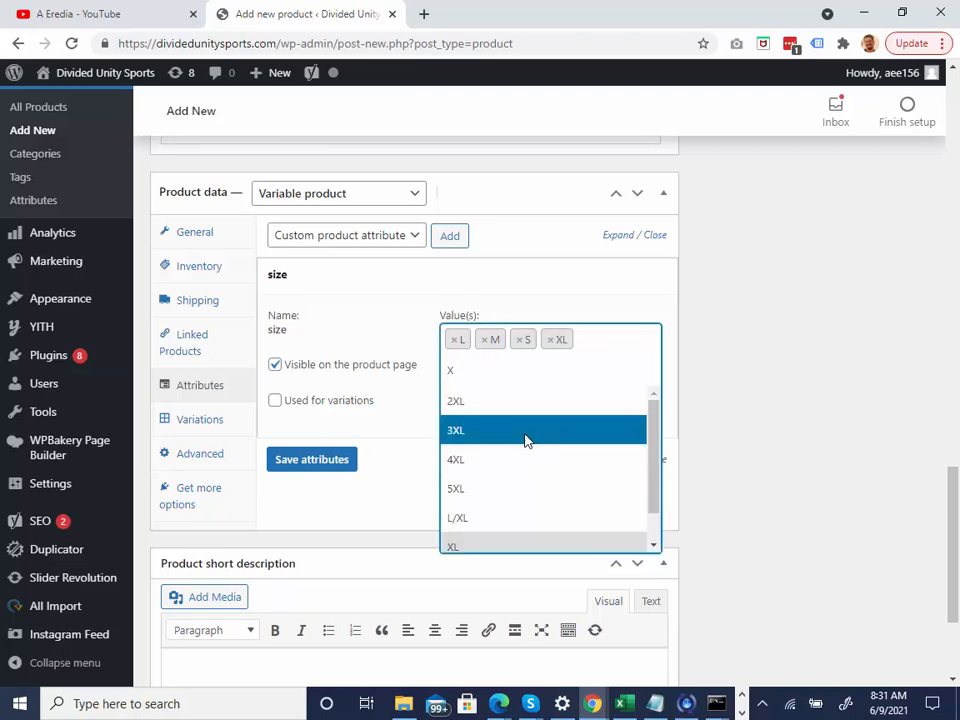
{"action": "type", "text": "x"}
{"action": "key", "text": "BackSpace"}
{"action": "key", "text": "BackSpace"}
{"action": "key", "text": "Up"}
{"action": "key", "text": "Up"}
{"action": "key", "text": "Up"}
{"action": "key", "text": "Up"}
{"action": "key", "text": "Up"}
{"action": "key", "text": "Up"}
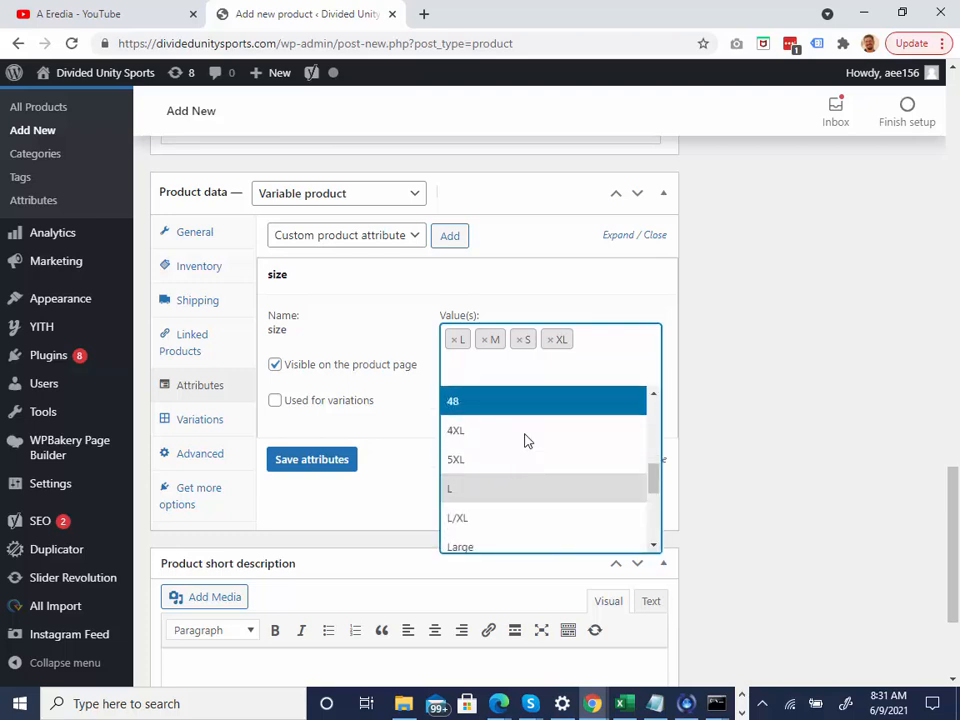
{"action": "type", "text": "="}
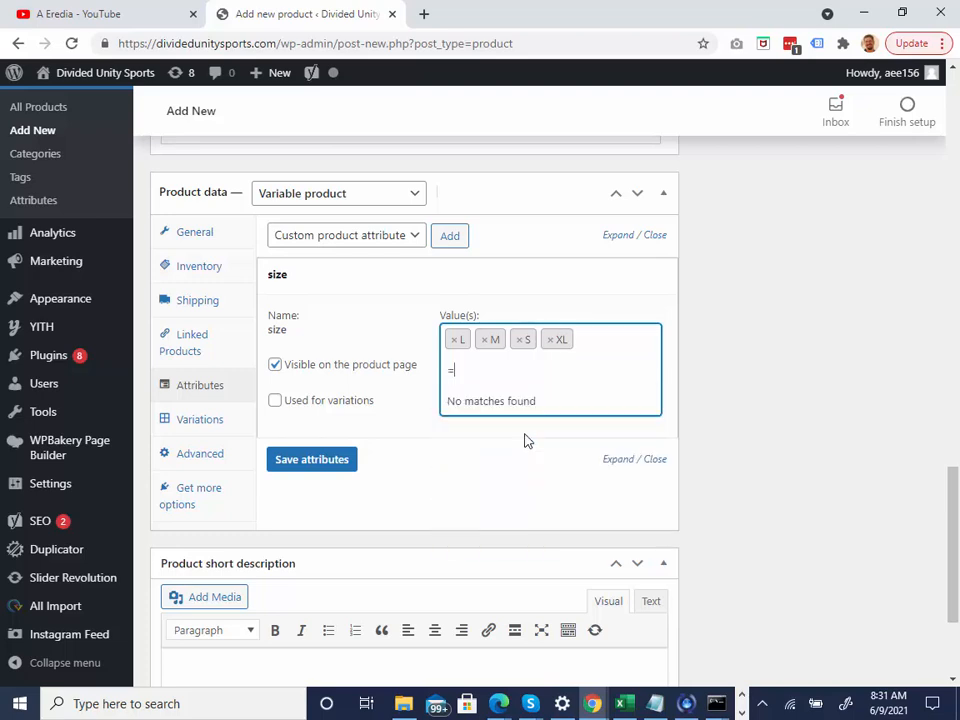
{"action": "key", "text": "BackSpace"}
Add the term 2XL to the size values and save the attribute as used for variations
{"action": "type", "text": "2"}
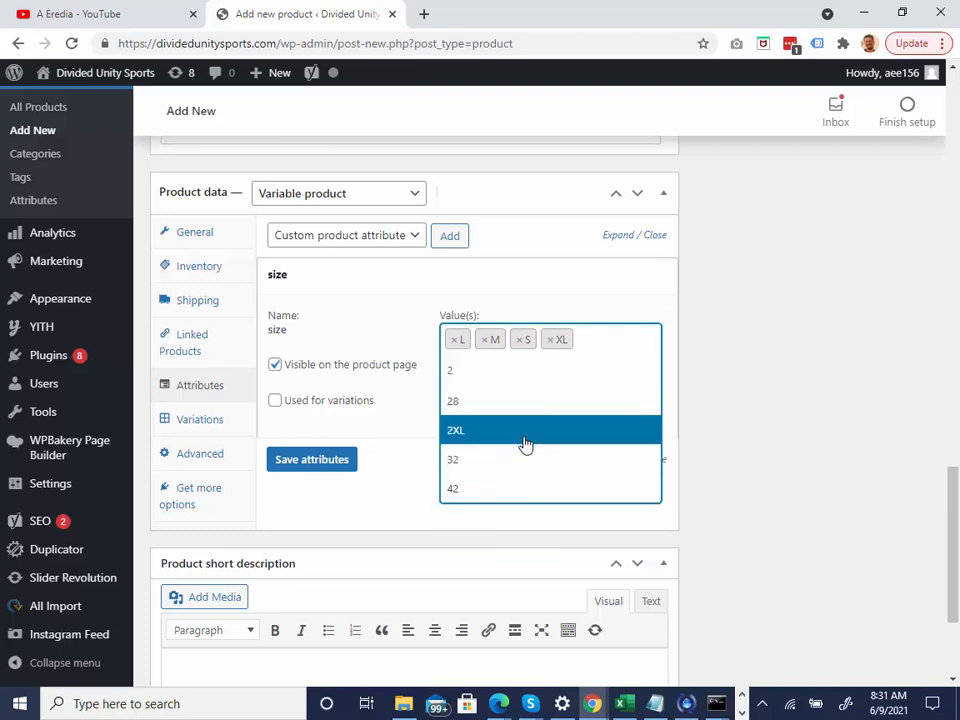
{"action": "left_click", "coordinate": [526, 444]}
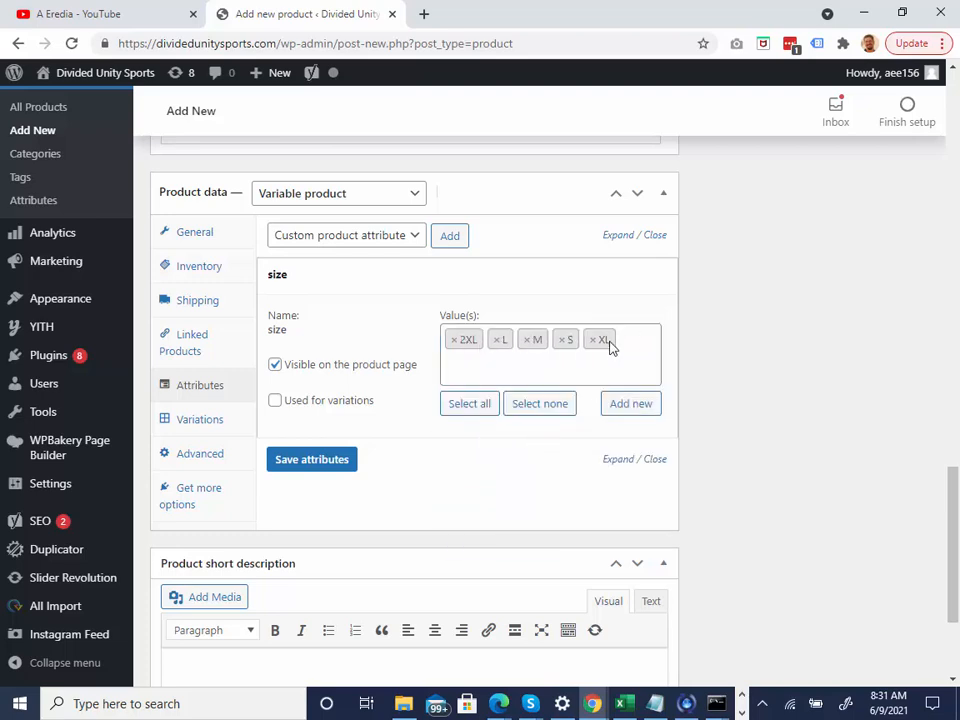
{"action": "left_click", "coordinate": [275, 401]}
{"action": "left_click", "coordinate": [326, 462]}
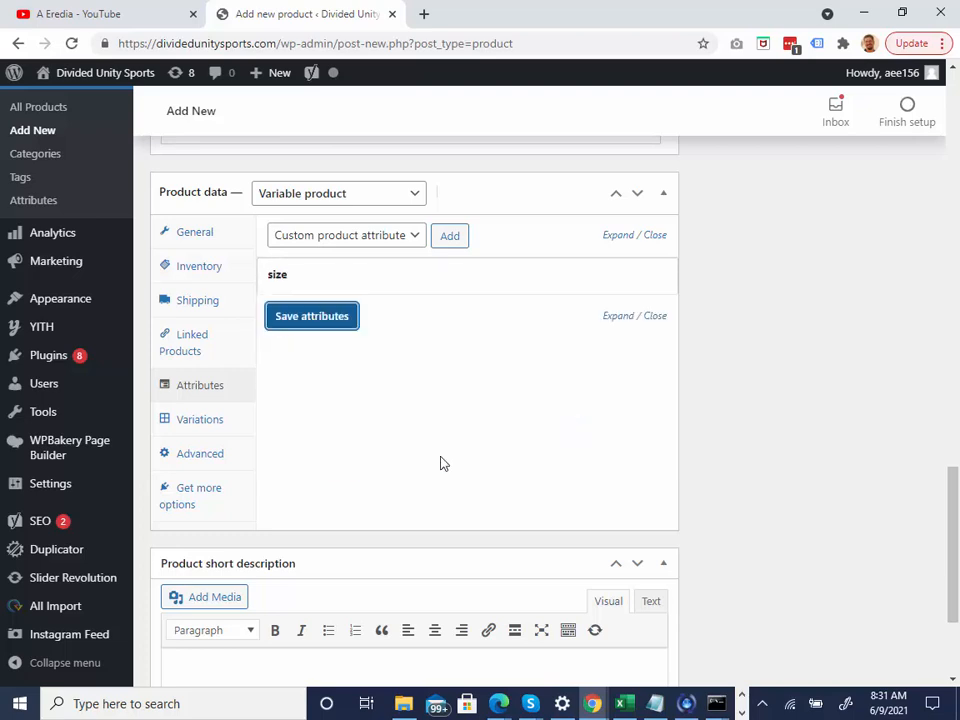
Add the existing color attribute to the T-shirt product and enable it for variations
{"action": "left_click", "coordinate": [370, 236]}
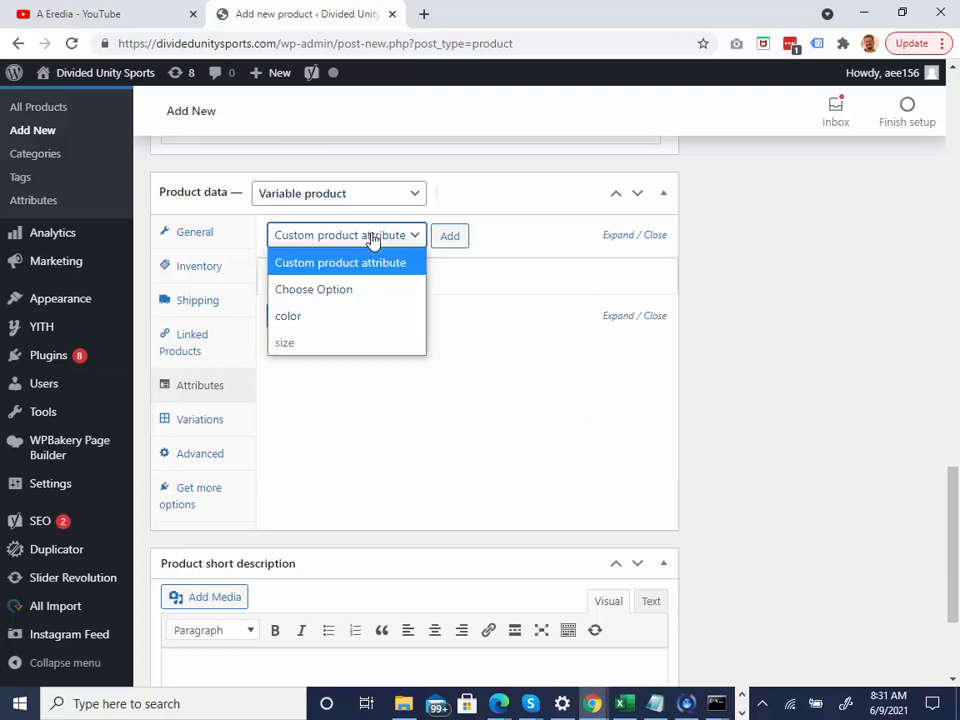
{"action": "left_click", "coordinate": [290, 316]}
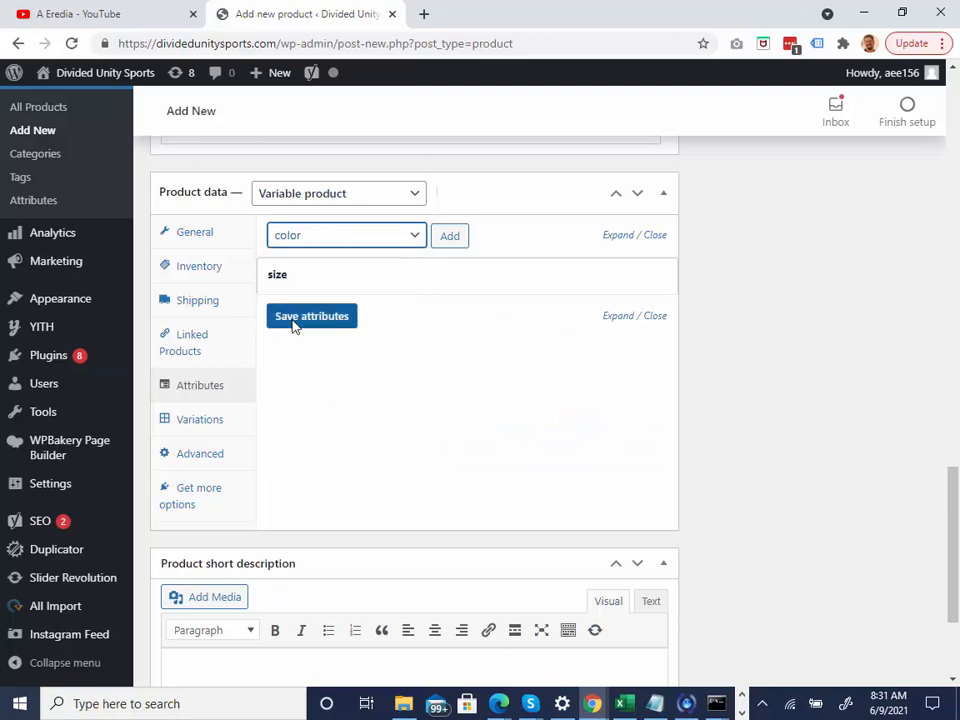
{"action": "left_click", "coordinate": [440, 238]}
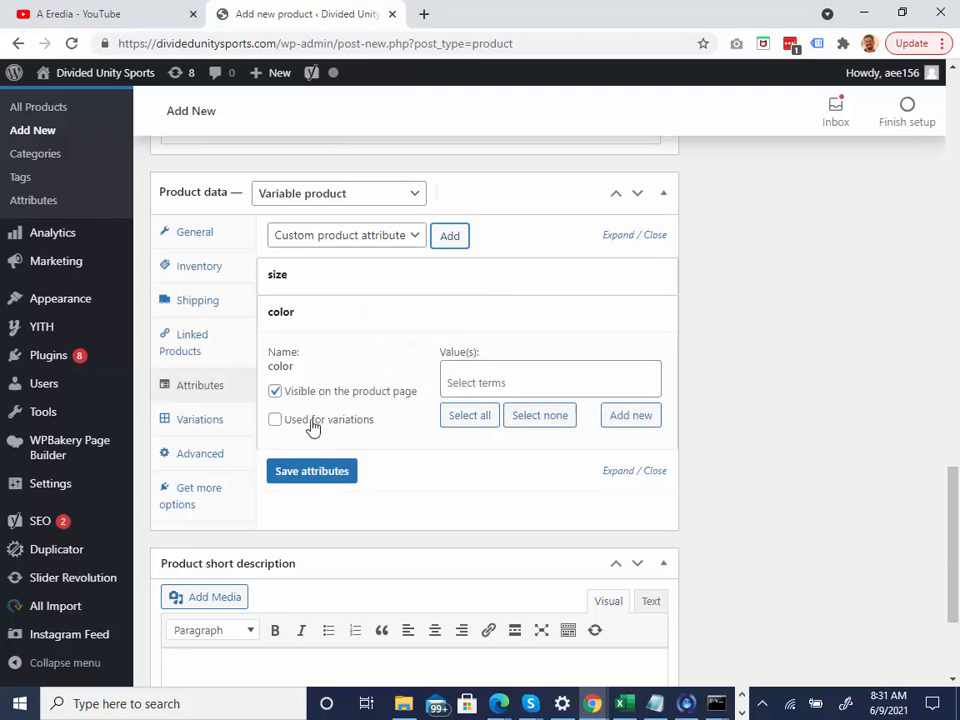
{"action": "left_click", "coordinate": [275, 419]}
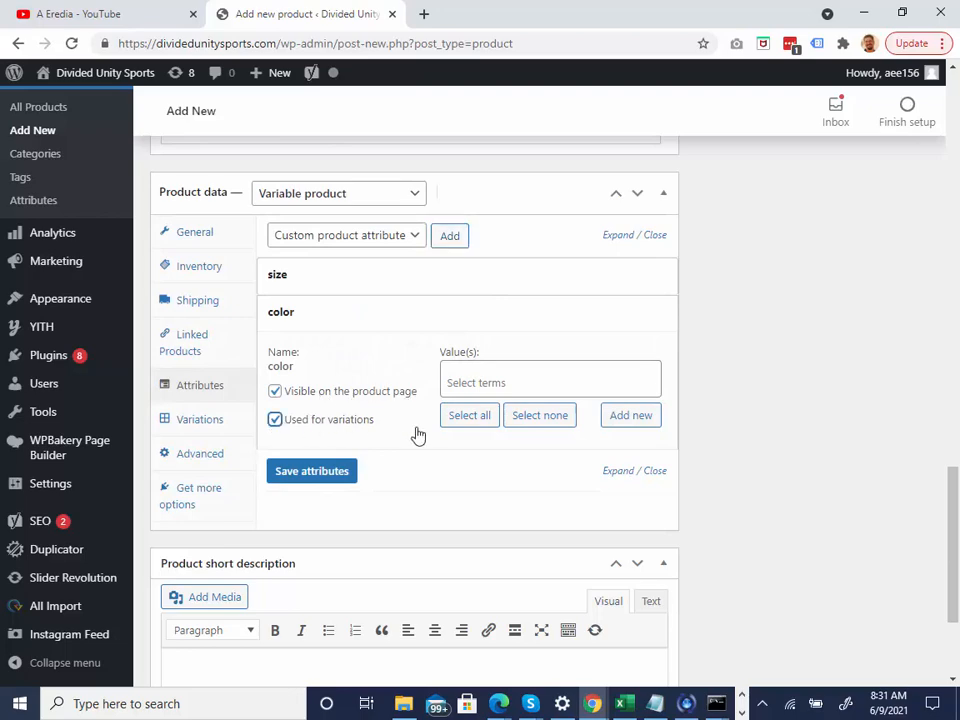
Add the existing term BLACK HEATHER to the color attribute's values
{"action": "left_click", "coordinate": [471, 382]}
{"action": "scroll", "coordinate": [514, 491], "scroll_direction": "down", "scroll_amount": 5}
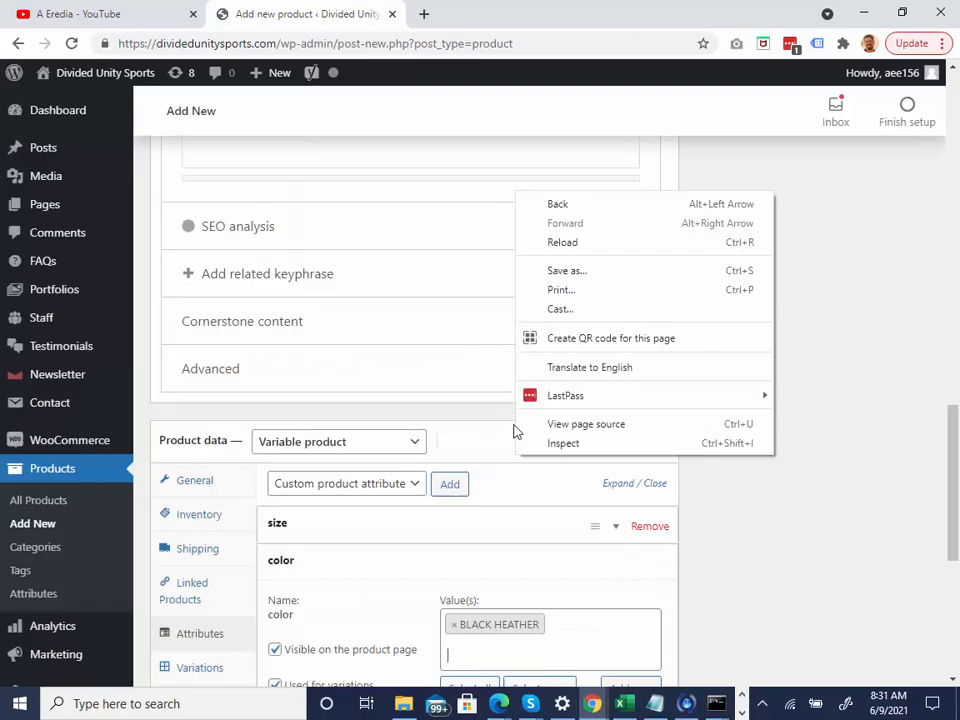
{"action": "scroll", "coordinate": [446, 501], "scroll_direction": "up", "scroll_amount": 2}
{"action": "scroll", "coordinate": [510, 448], "scroll_direction": "down", "scroll_amount": 5}
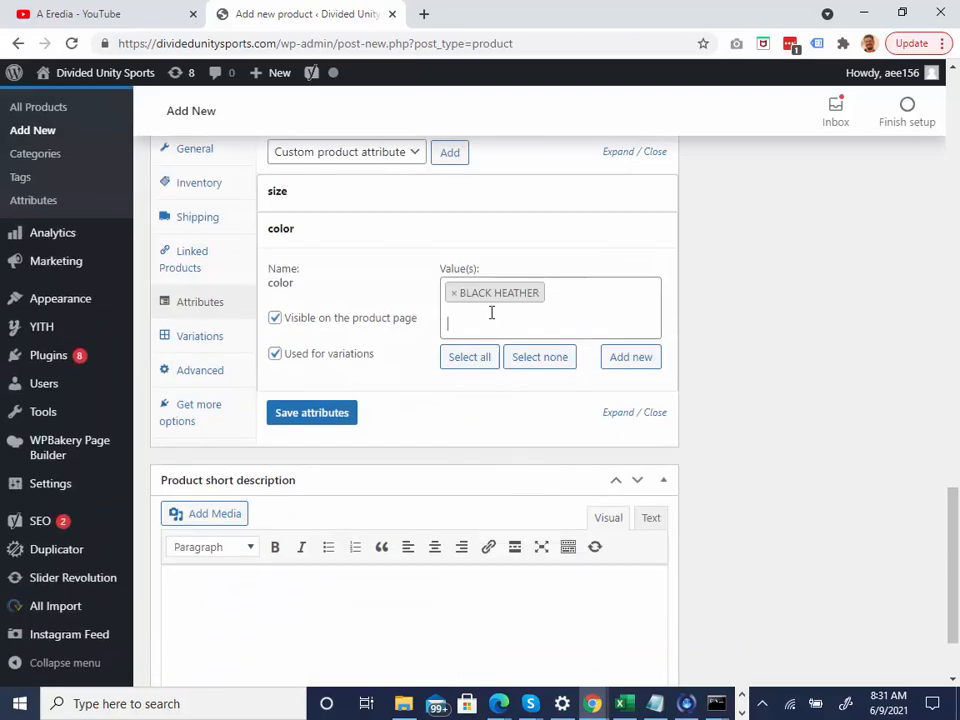
{"action": "type", "text": "b"}
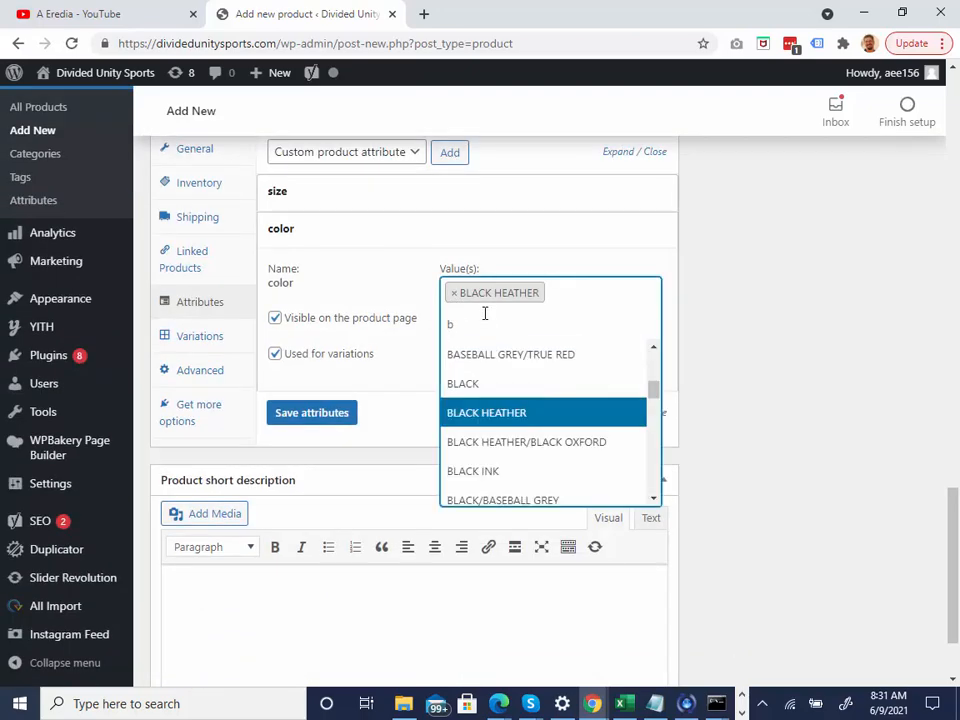
{"action": "scroll", "coordinate": [510, 420], "scroll_direction": "down", "scroll_amount": 5}
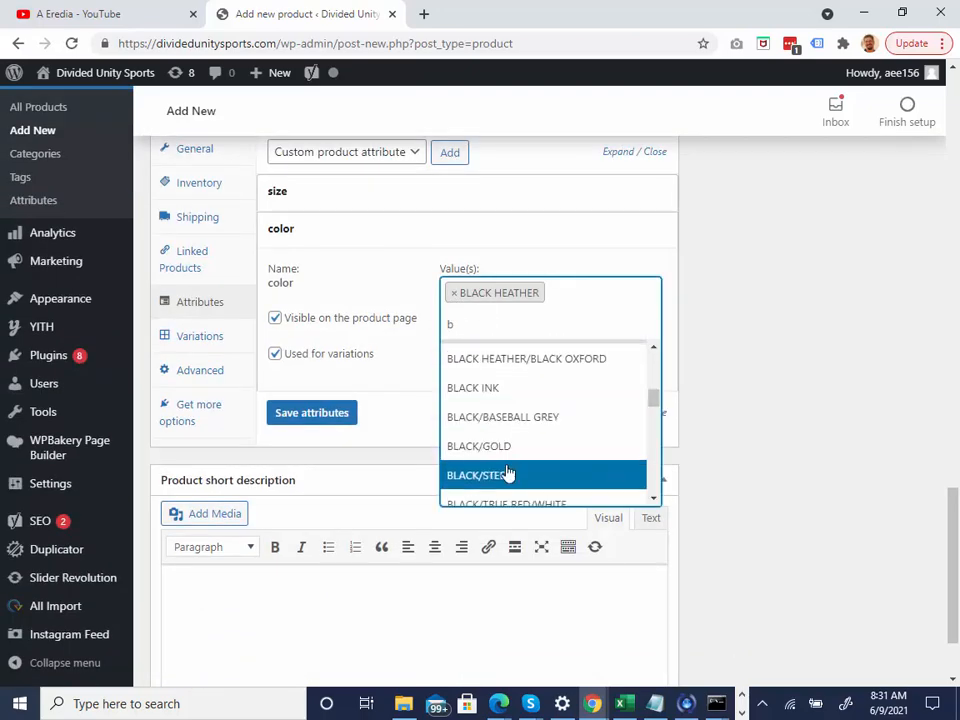
{"action": "scroll", "coordinate": [506, 468], "scroll_direction": "up", "scroll_amount": 2}
{"action": "scroll", "coordinate": [504, 460], "scroll_direction": "down", "scroll_amount": 4}
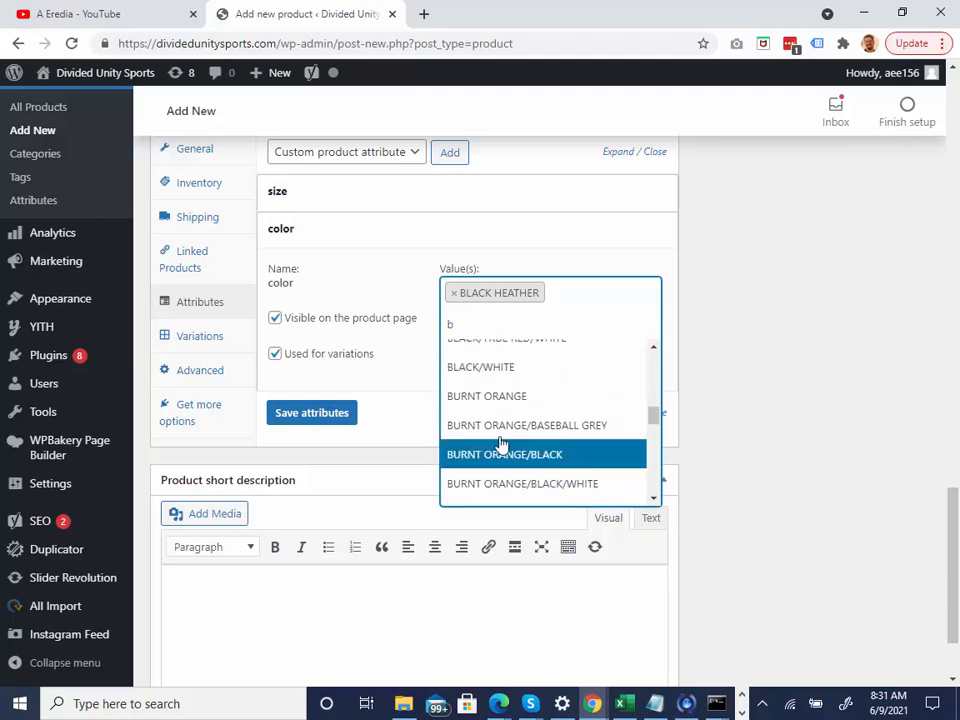
{"action": "scroll", "coordinate": [503, 448], "scroll_direction": "up", "scroll_amount": 5}
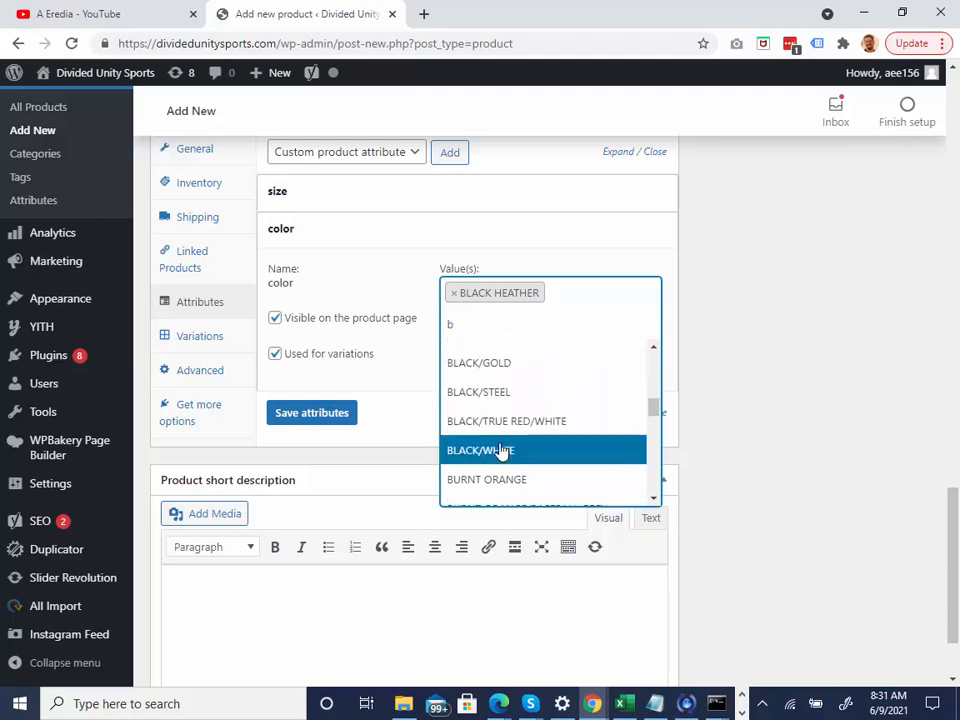
{"action": "scroll", "coordinate": [502, 450], "scroll_direction": "up", "scroll_amount": 5}
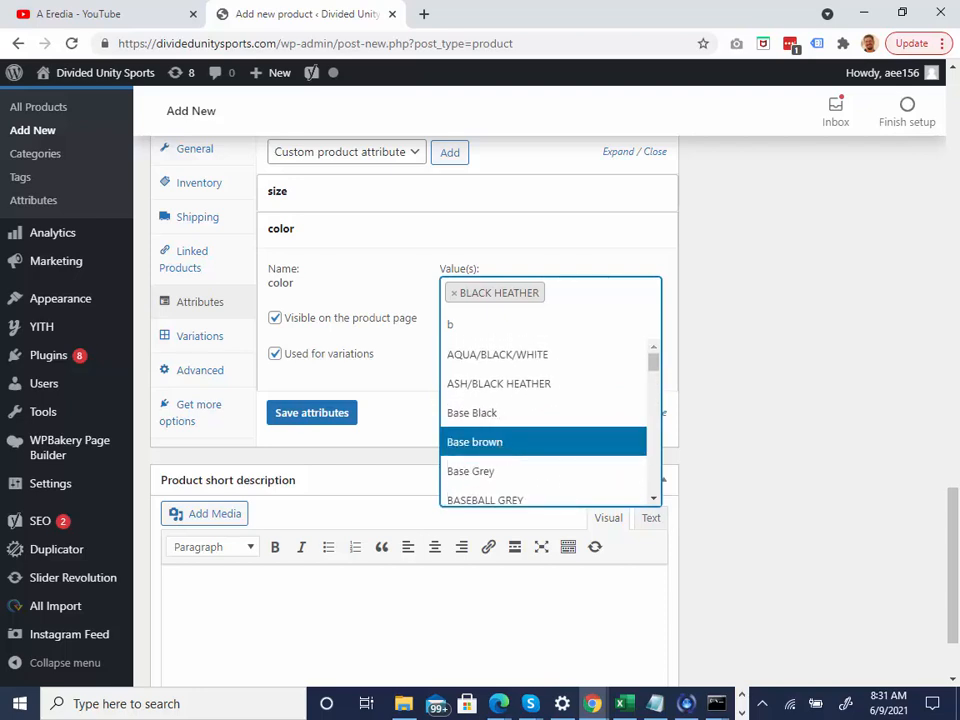
{"action": "left_click", "coordinate": [516, 330]}
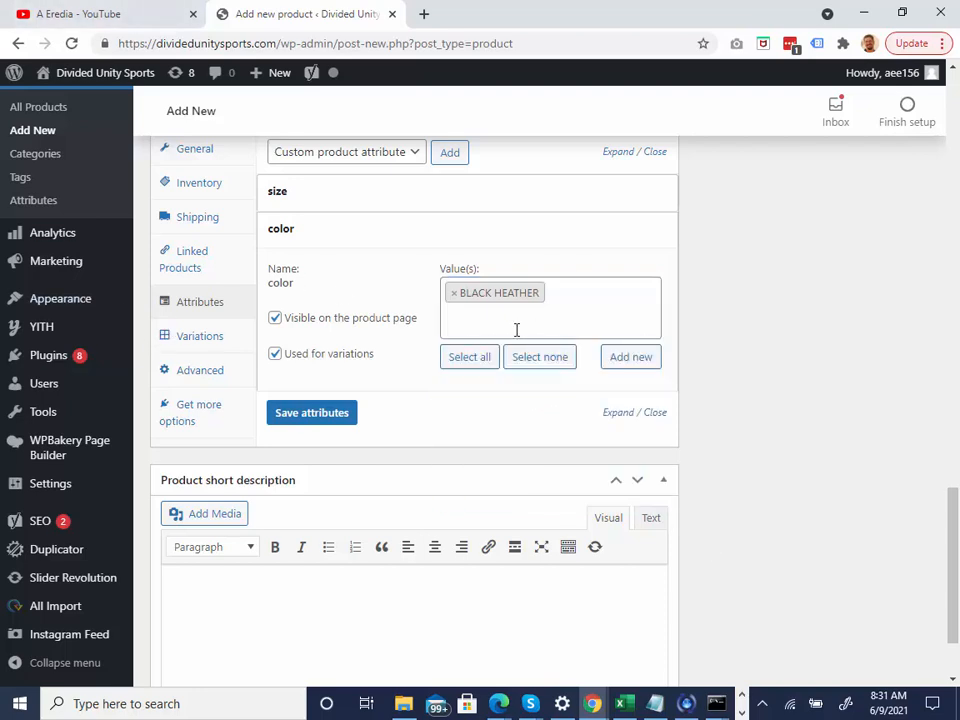
Search the existing color terms for blue, and create the new term Blue for the color attribute
{"action": "left_click", "coordinate": [516, 330]}
{"action": "type", "text": "blue"}
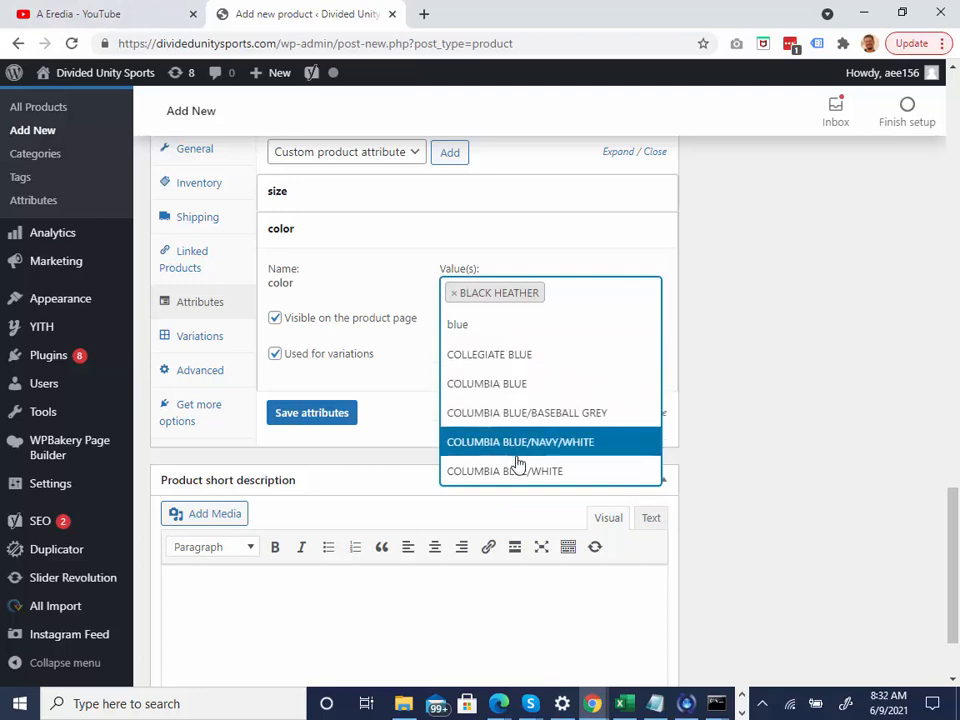
{"action": "left_click", "coordinate": [492, 322]}
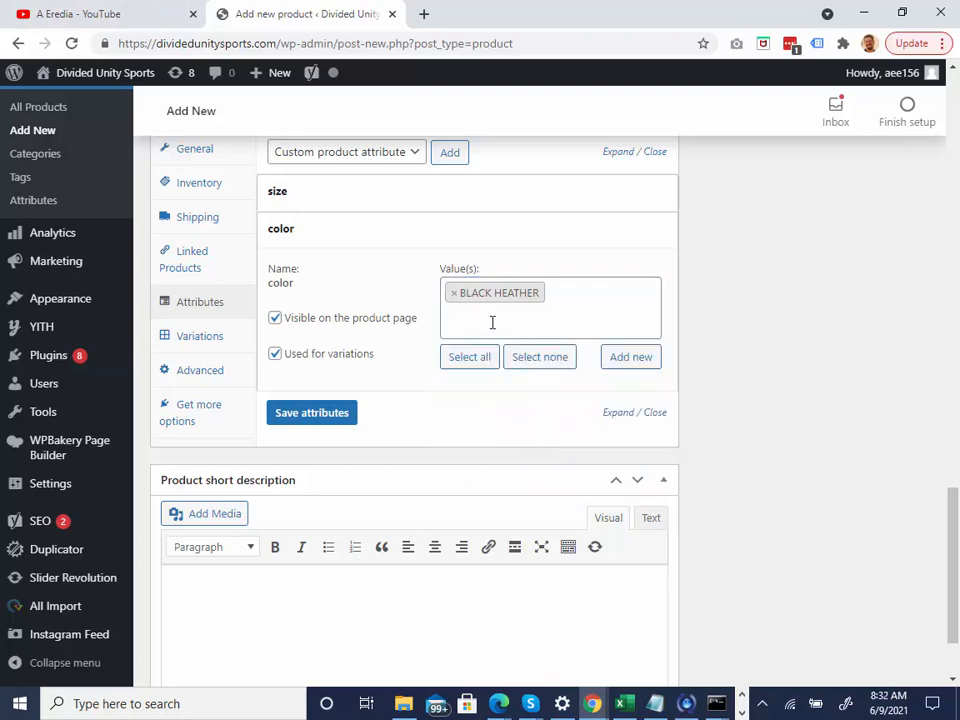
{"action": "left_click", "coordinate": [631, 358]}
{"action": "type", "text": "Blu"}
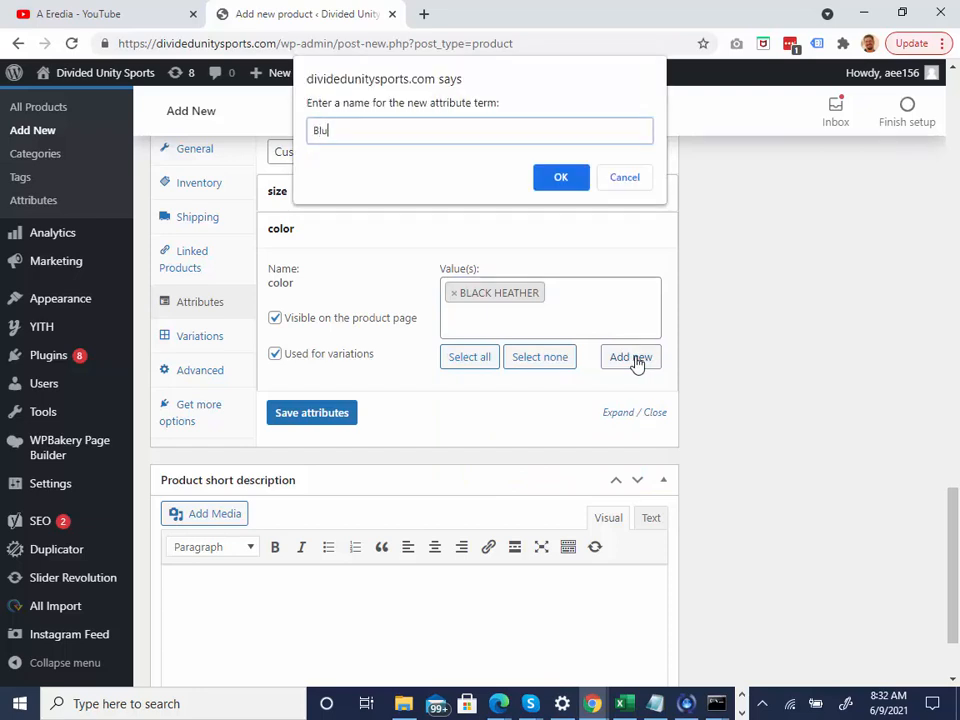
{"action": "type", "text": "e"}
{"action": "left_click", "coordinate": [560, 178]}
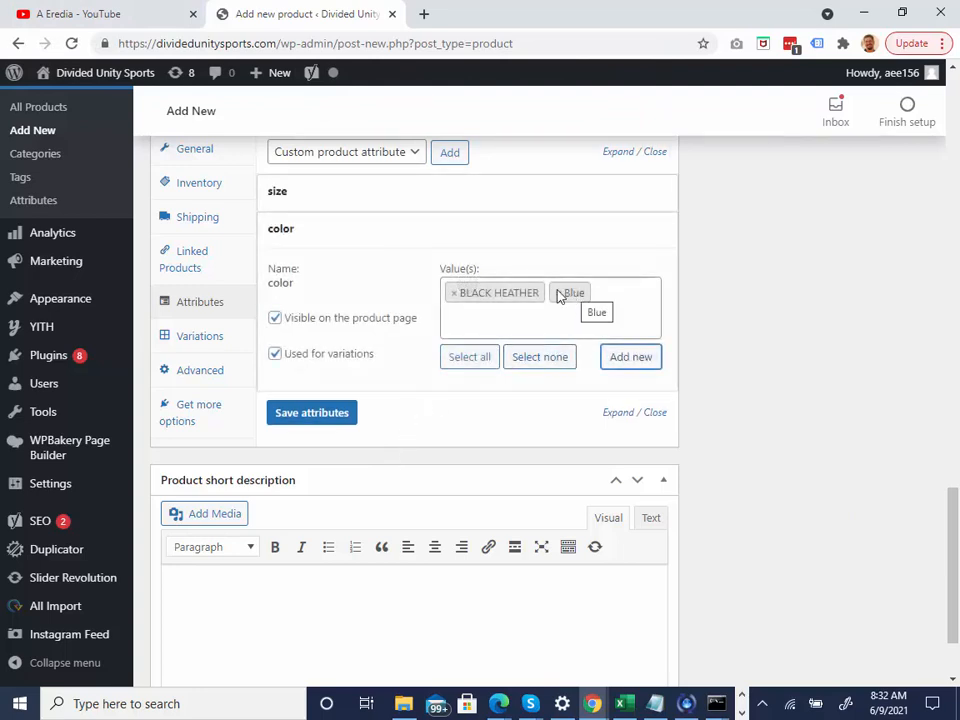
Add the existing term BLACK/WHITE to the color attribute's values
{"action": "left_click", "coordinate": [609, 297]}
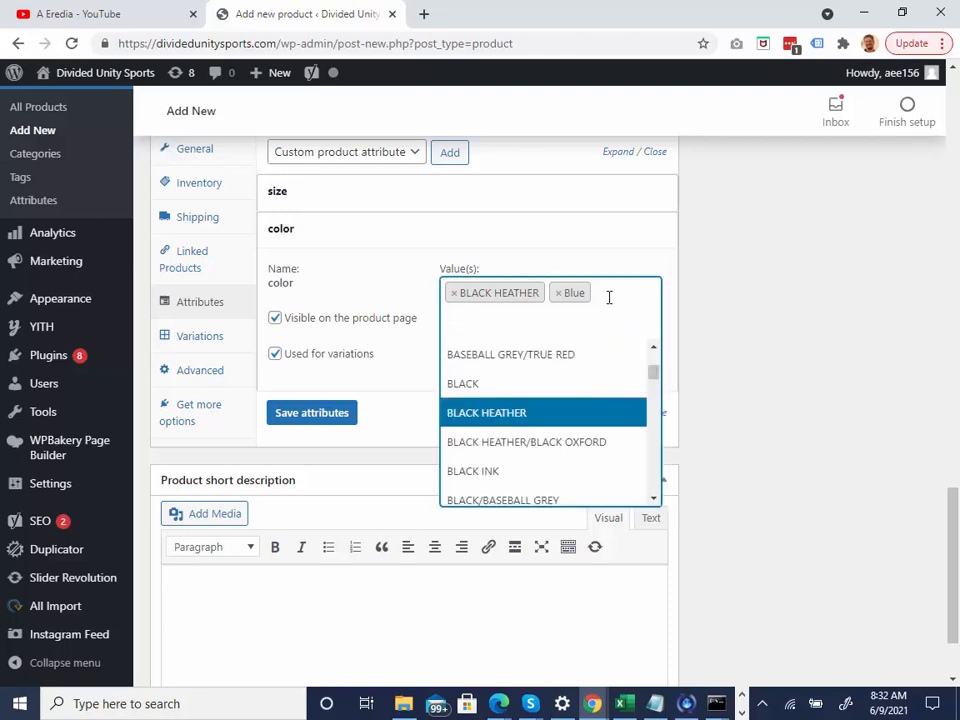
{"action": "scroll", "coordinate": [495, 388], "scroll_direction": "down", "scroll_amount": 3}
{"action": "left_click", "coordinate": [498, 376]}
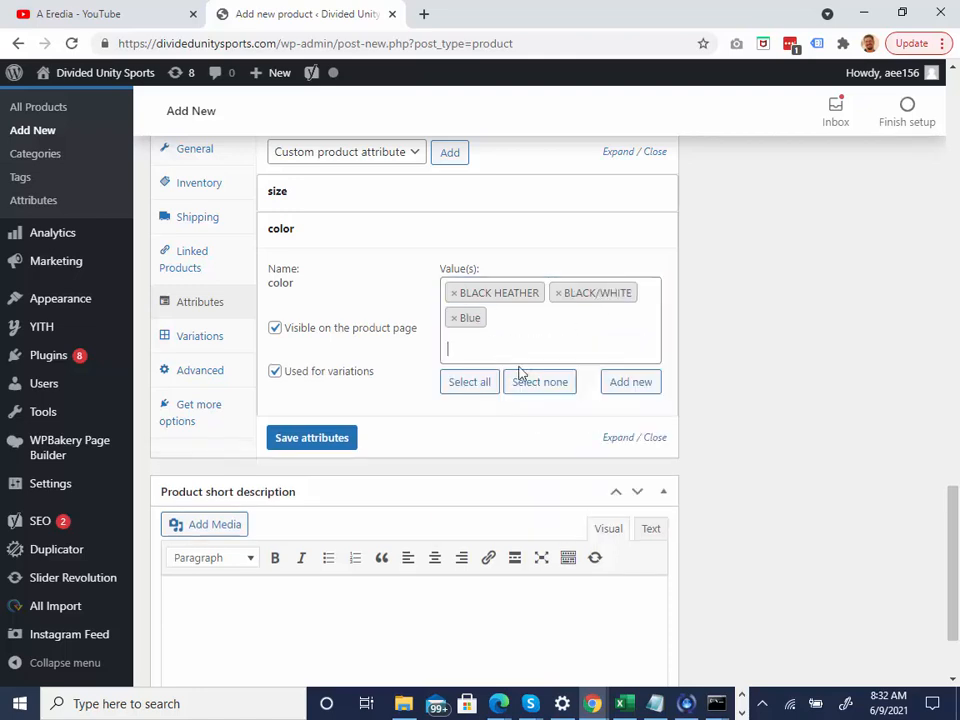
Search the existing color terms for orange, and create the new term Orange for the color attribute
{"action": "left_click", "coordinate": [570, 339]}
{"action": "scroll", "coordinate": [510, 470], "scroll_direction": "down", "scroll_amount": 3}
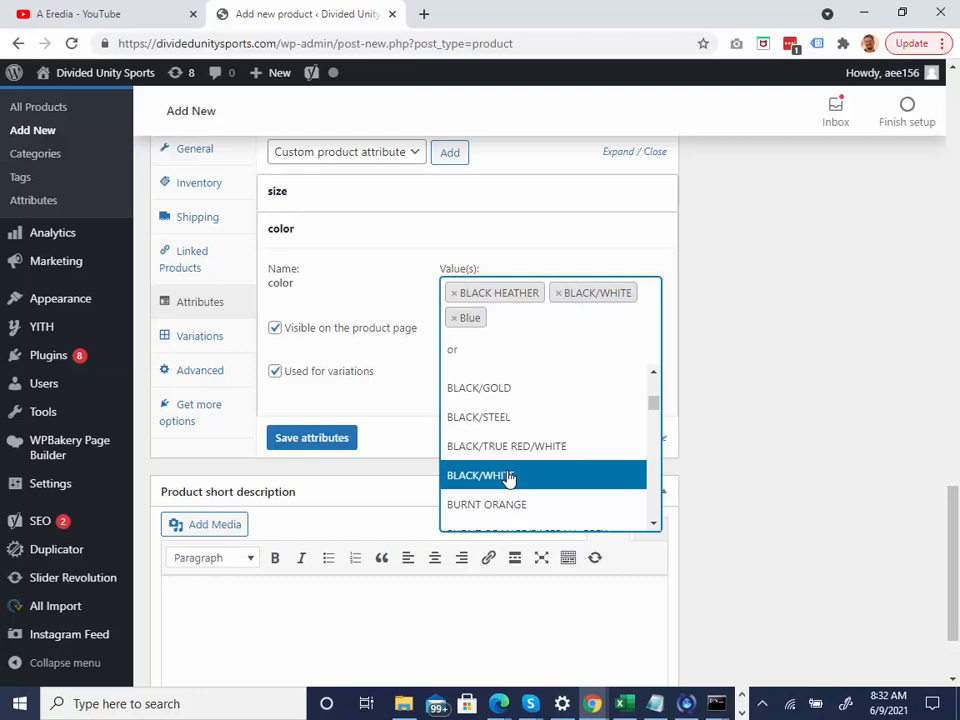
{"action": "left_click", "coordinate": [493, 350]}
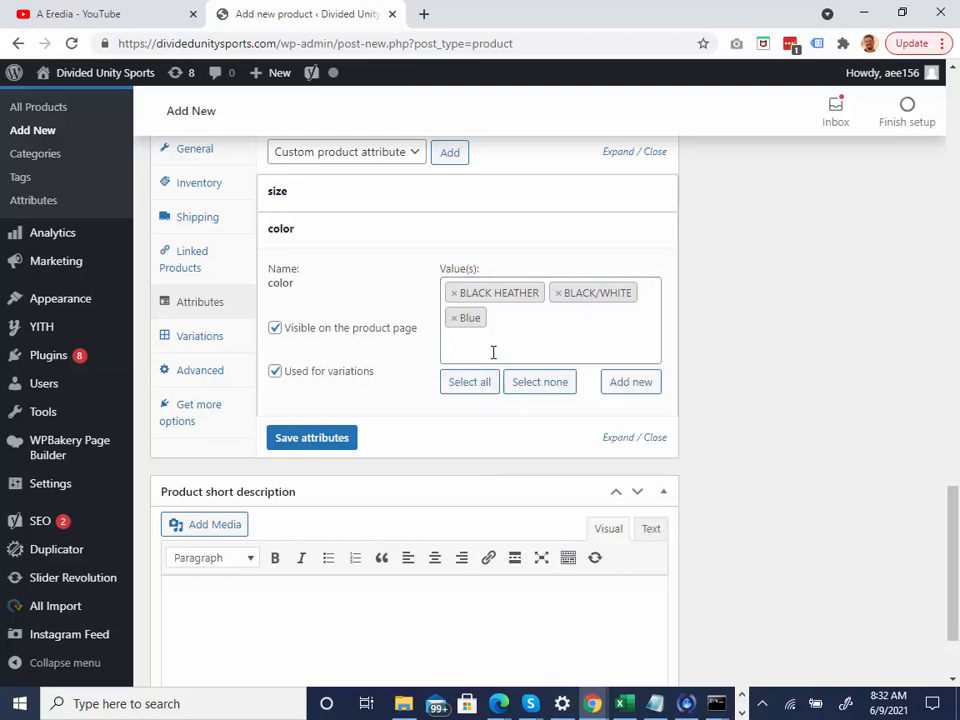
{"action": "left_click", "coordinate": [493, 352]}
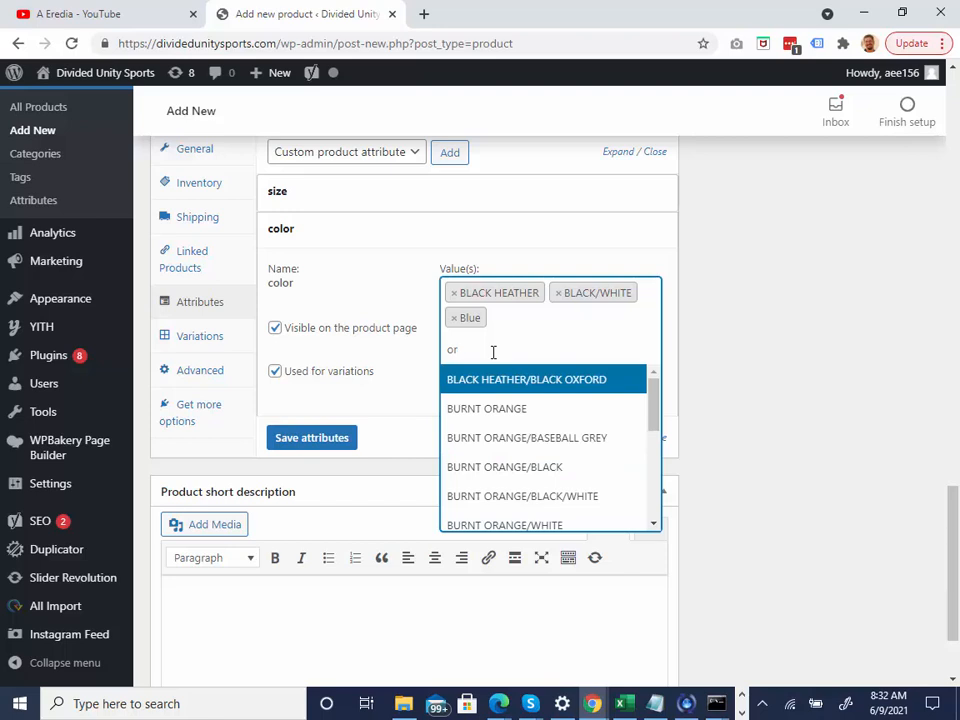
{"action": "type", "text": "ange"}
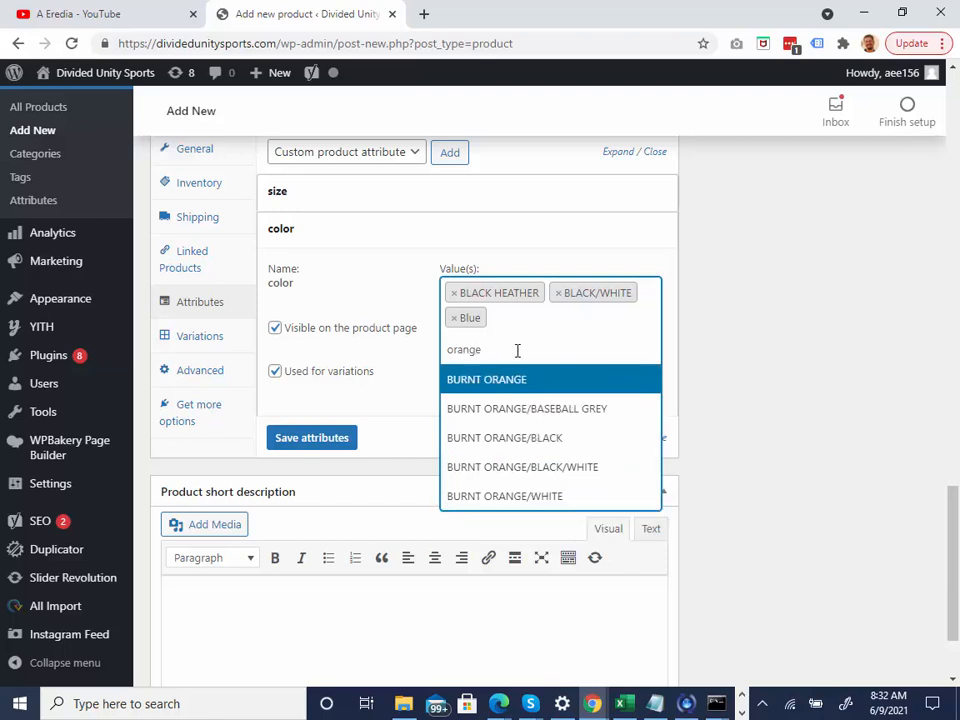
{"action": "left_click", "coordinate": [435, 407]}
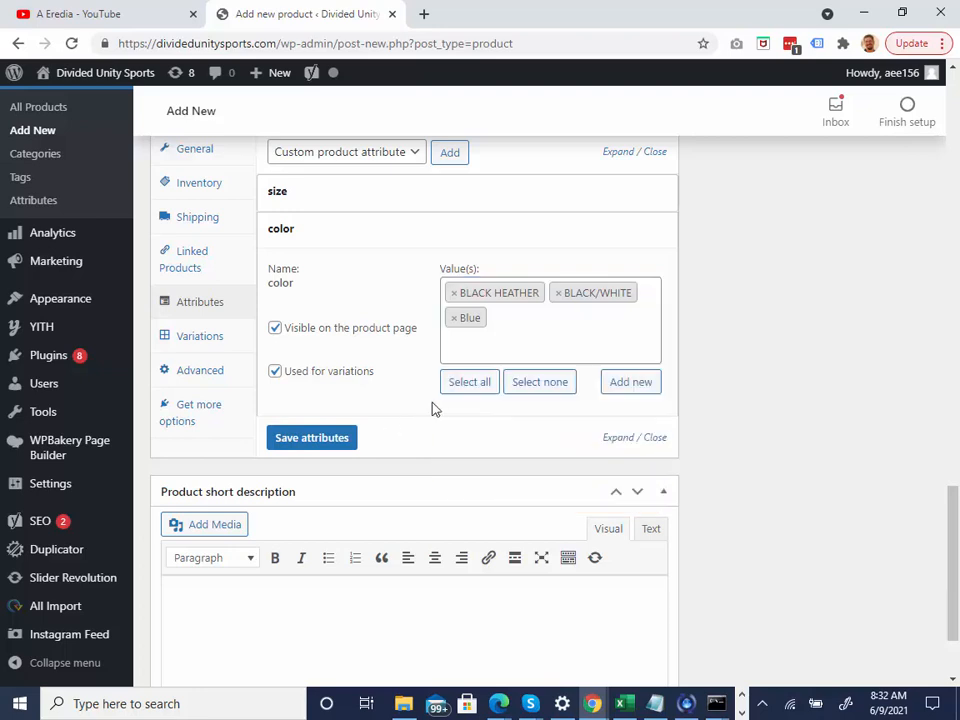
{"action": "left_click", "coordinate": [626, 390]}
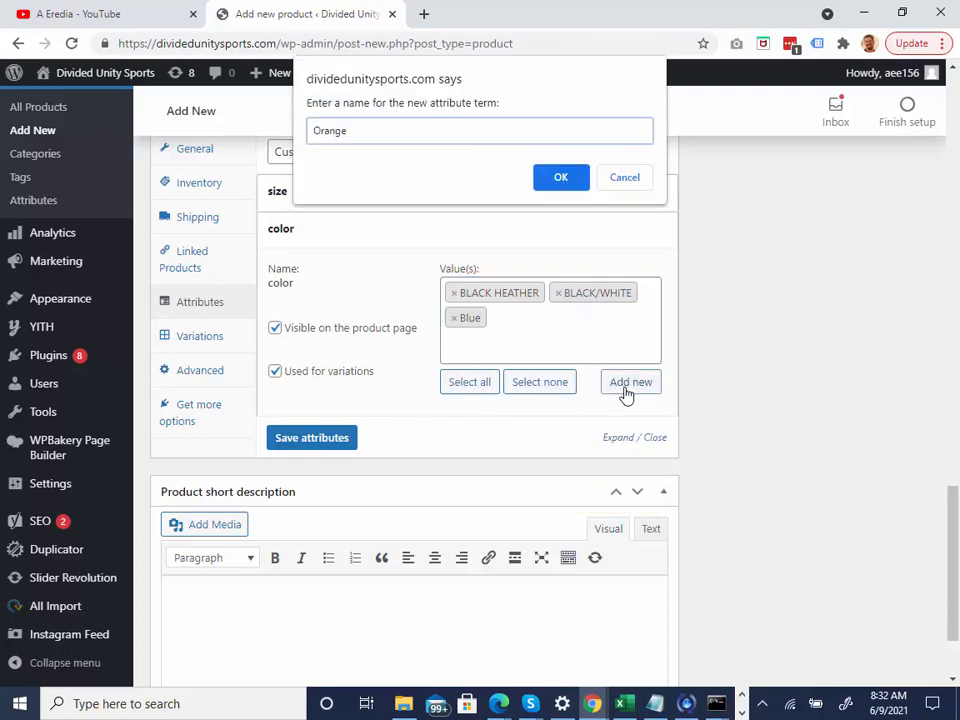
{"action": "left_click", "coordinate": [566, 178]}
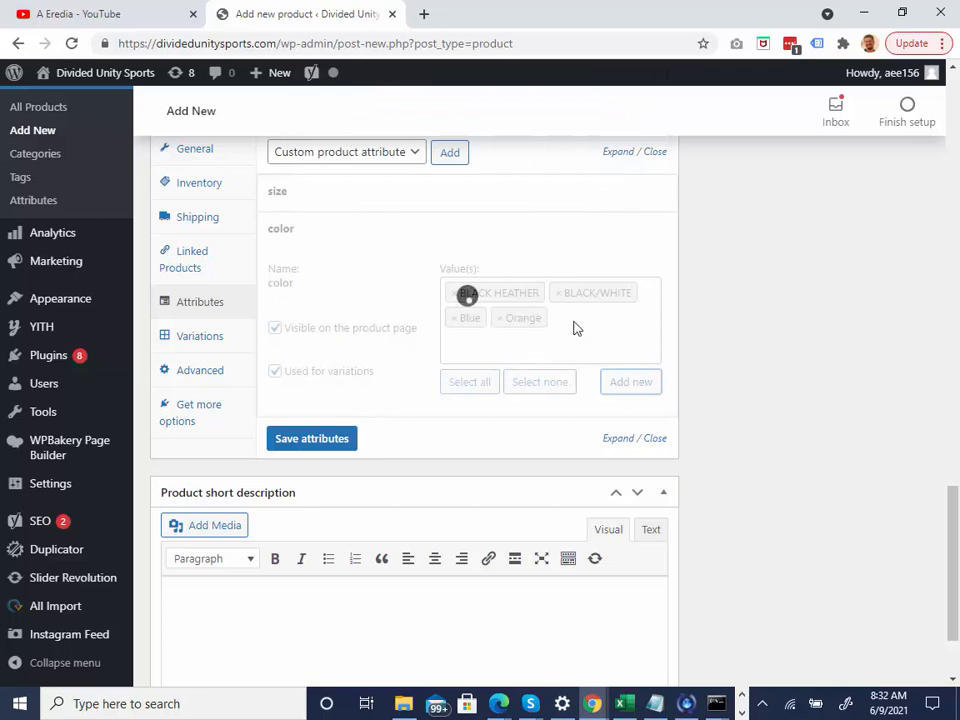
Save the T-shirt product's size and color attributes
{"action": "left_click", "coordinate": [305, 440]}
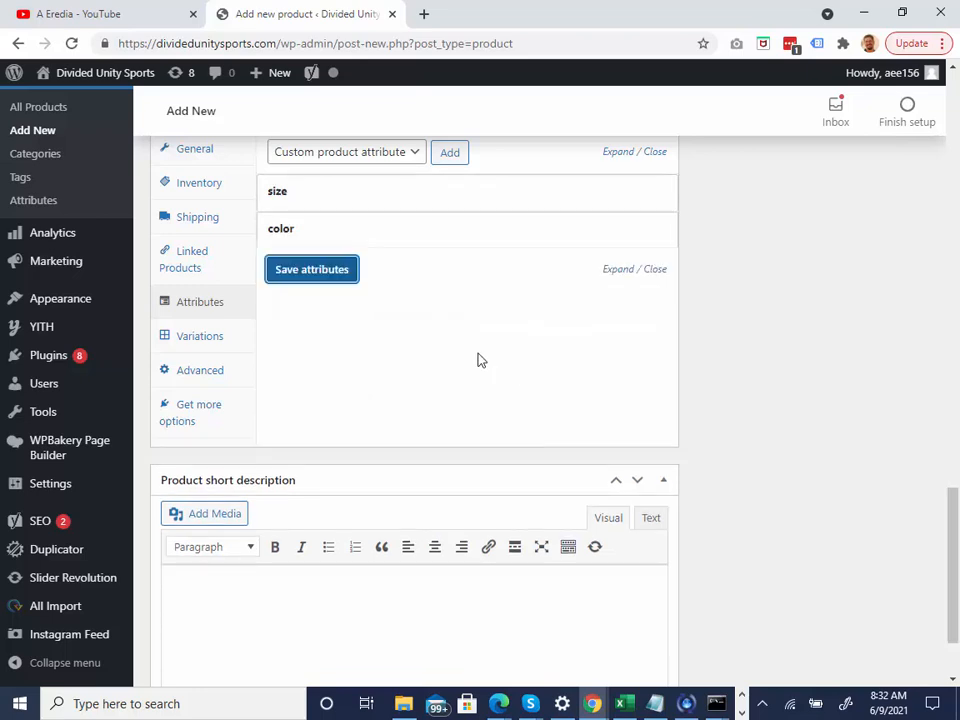
{"action": "left_click", "coordinate": [318, 270]}
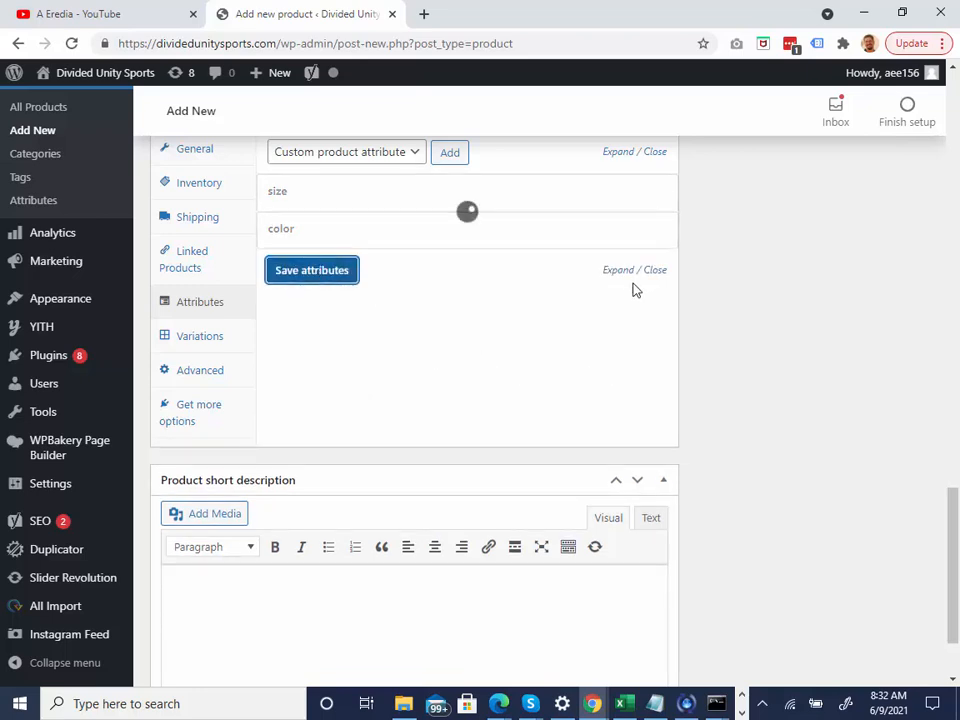
{"action": "scroll", "coordinate": [583, 315], "scroll_direction": "up", "scroll_amount": 1}
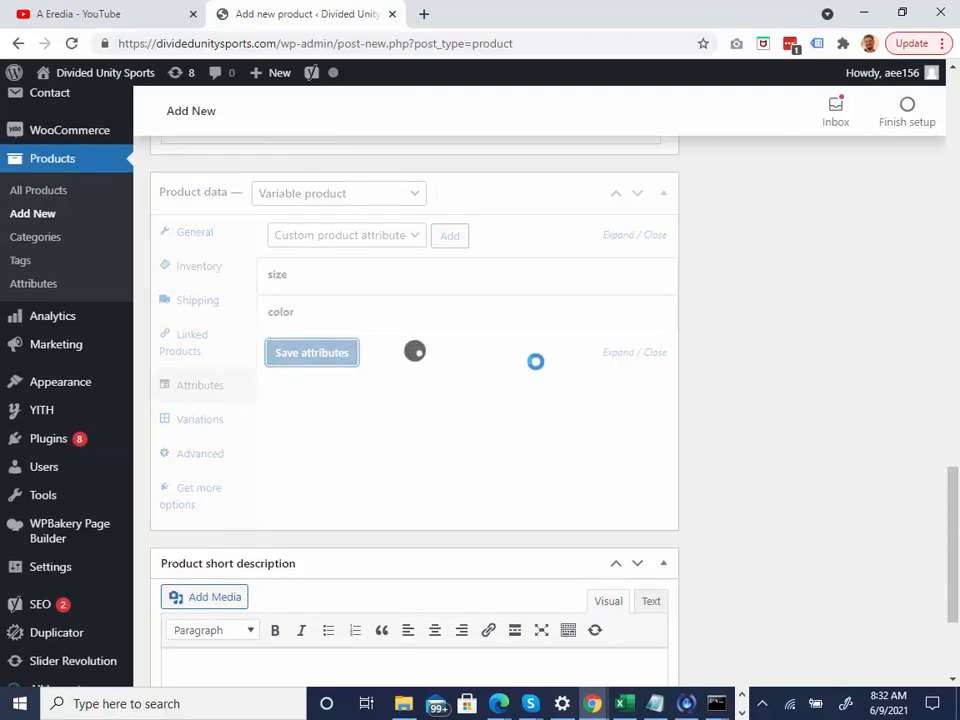
Create the T-shirt's variations from all attributes and look through the list of size and color combinations
{"action": "left_click", "coordinate": [195, 420]}
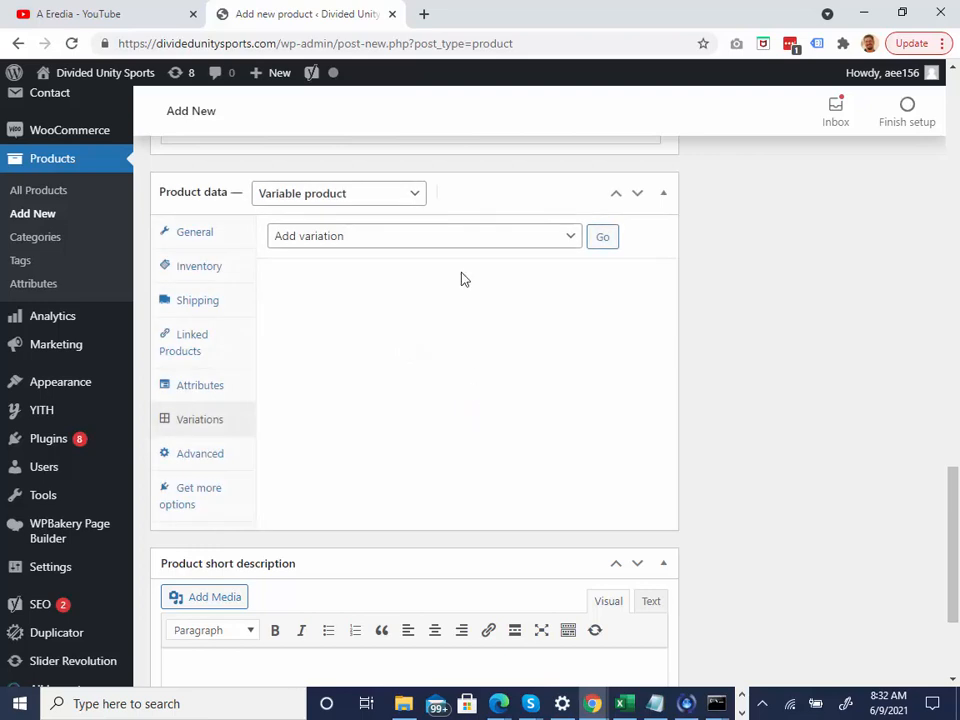
{"action": "left_click", "coordinate": [414, 238]}
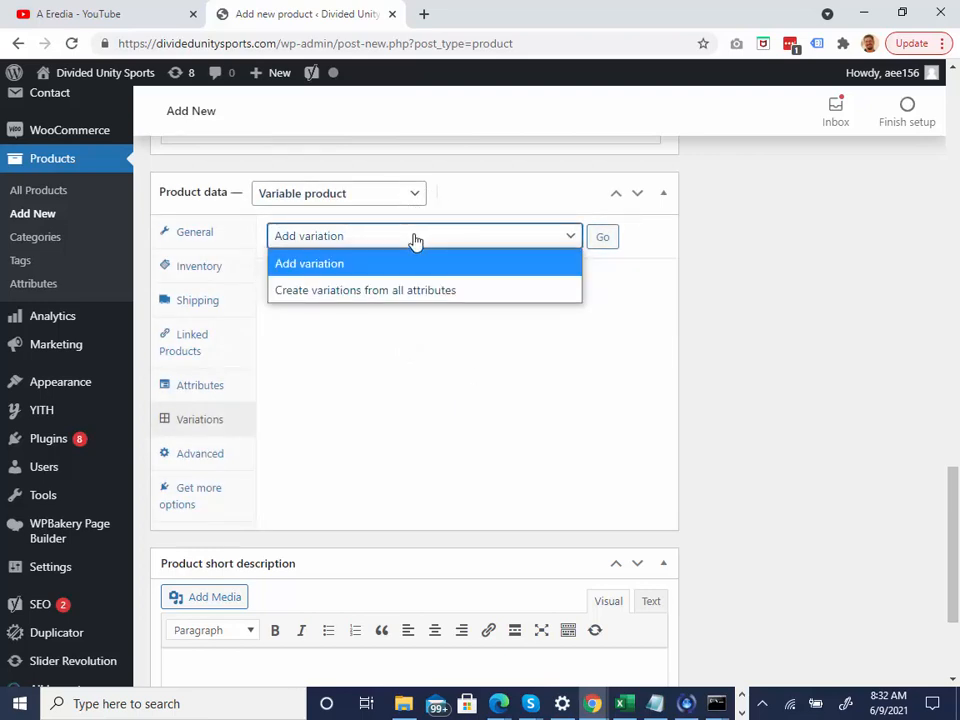
{"action": "left_click", "coordinate": [412, 238]}
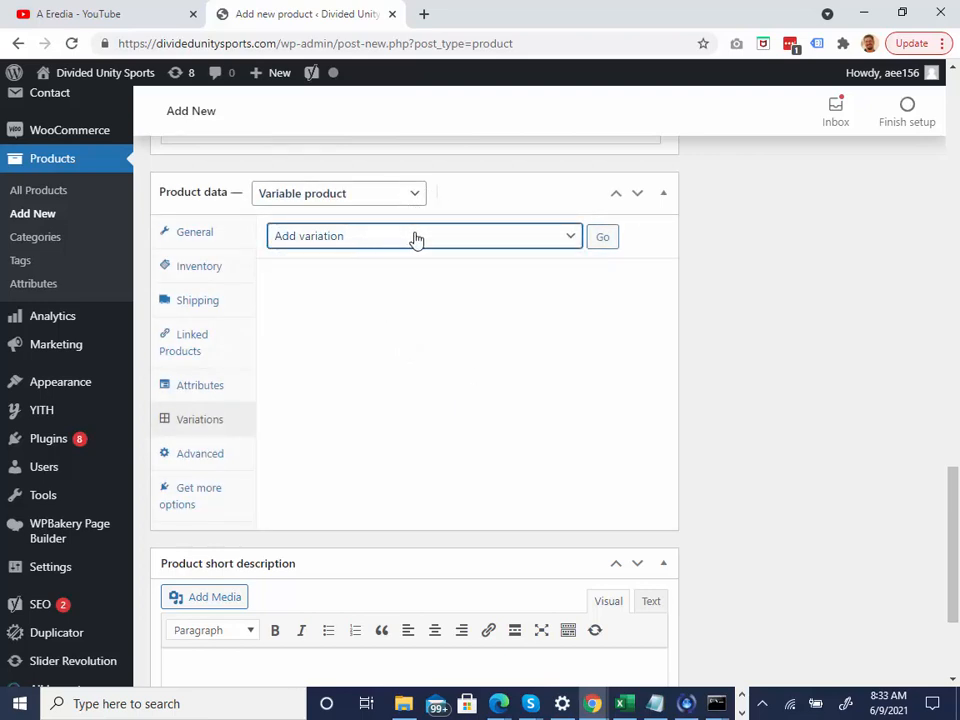
{"action": "left_click", "coordinate": [401, 242]}
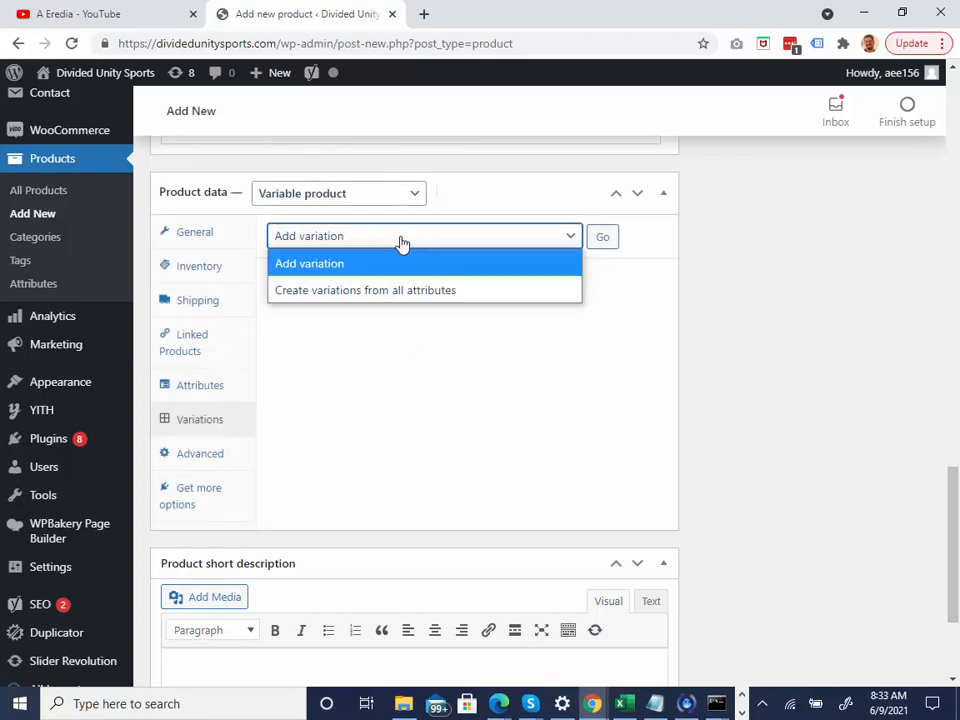
{"action": "left_click", "coordinate": [461, 292]}
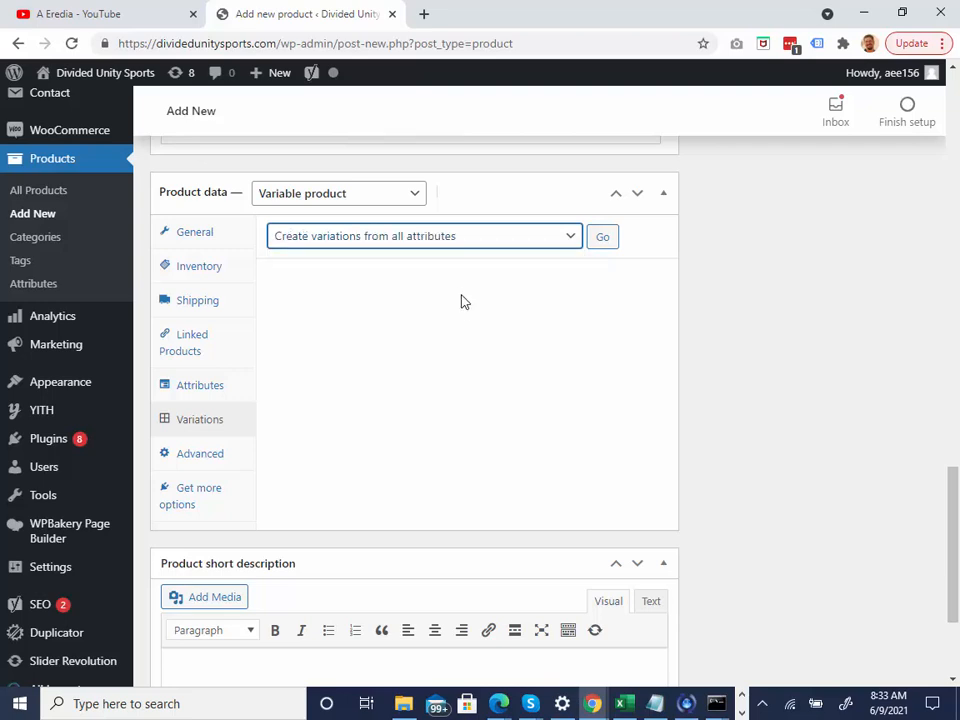
{"action": "left_click", "coordinate": [601, 237]}
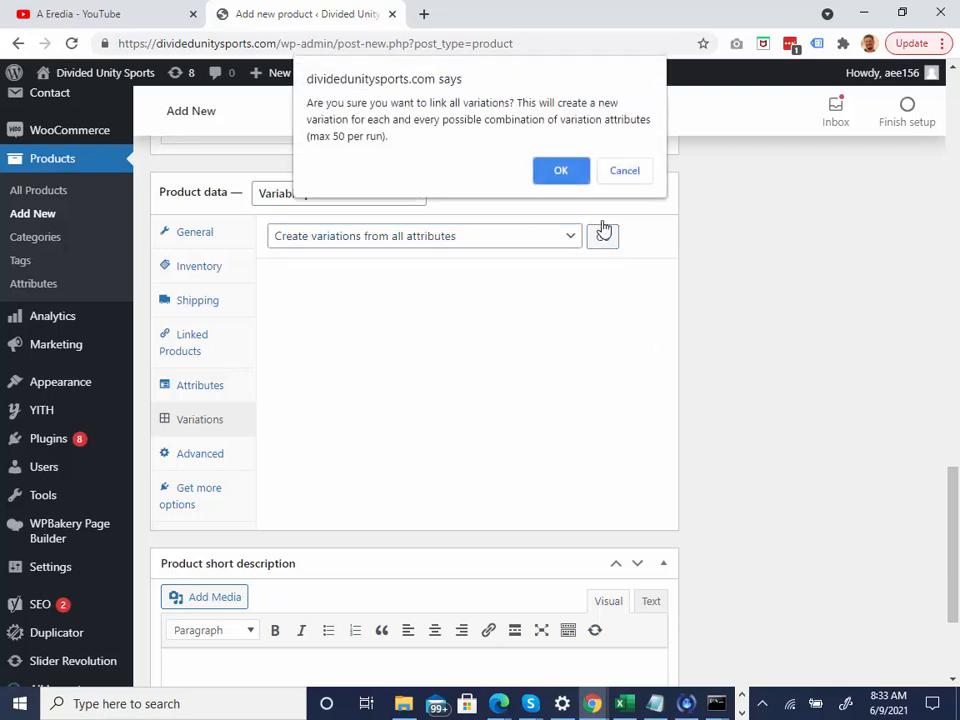
{"action": "left_click", "coordinate": [559, 172]}
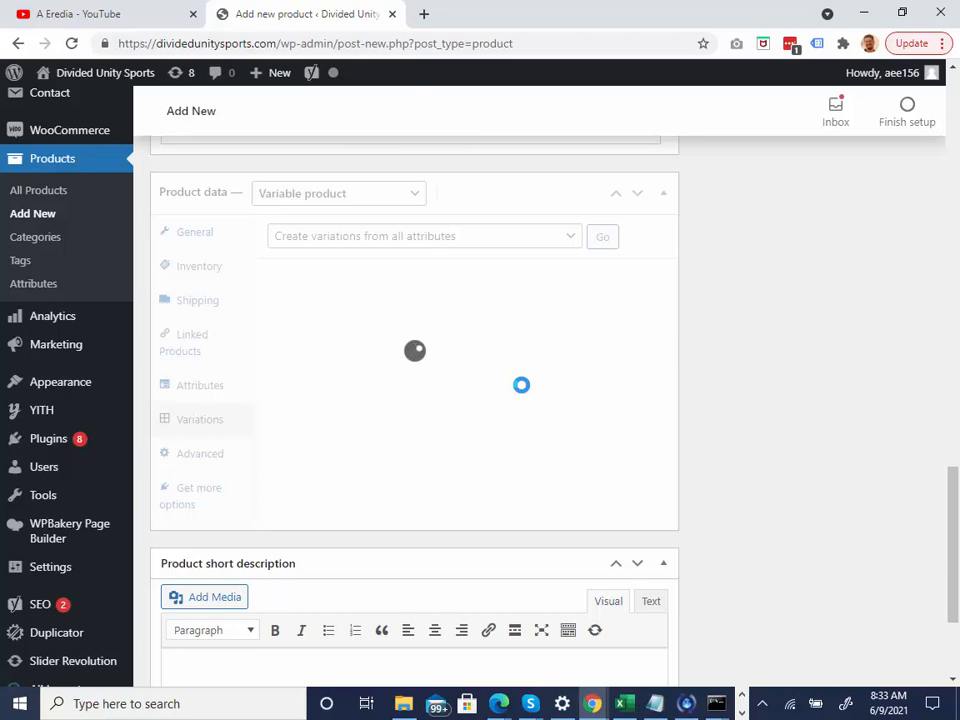
{"action": "left_click", "coordinate": [646, 147]}
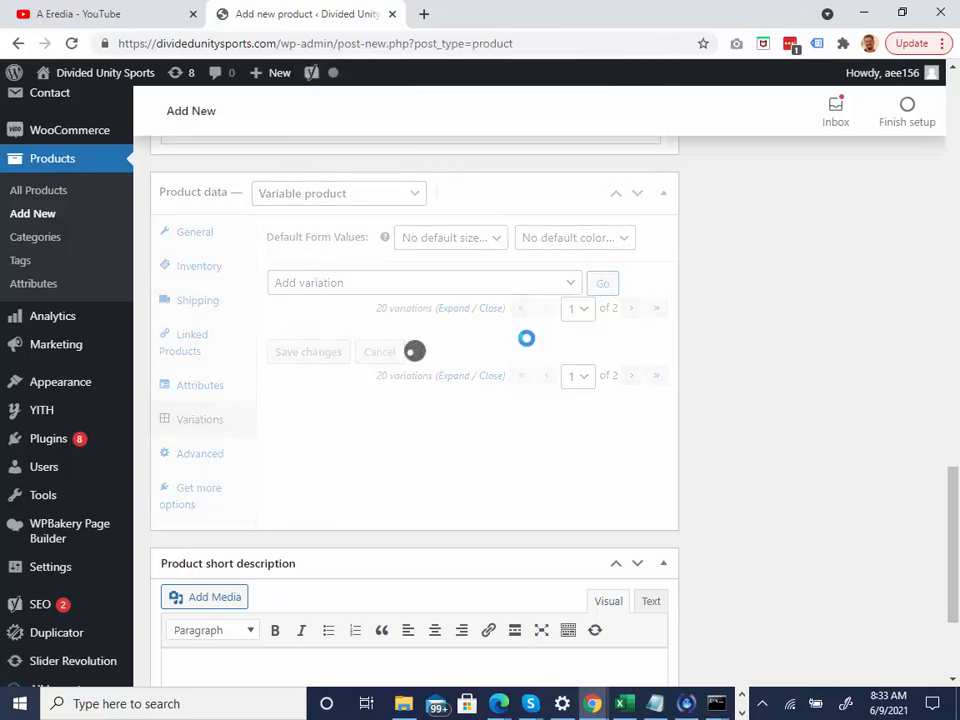
{"action": "scroll", "coordinate": [555, 527], "scroll_direction": "down", "scroll_amount": 3}
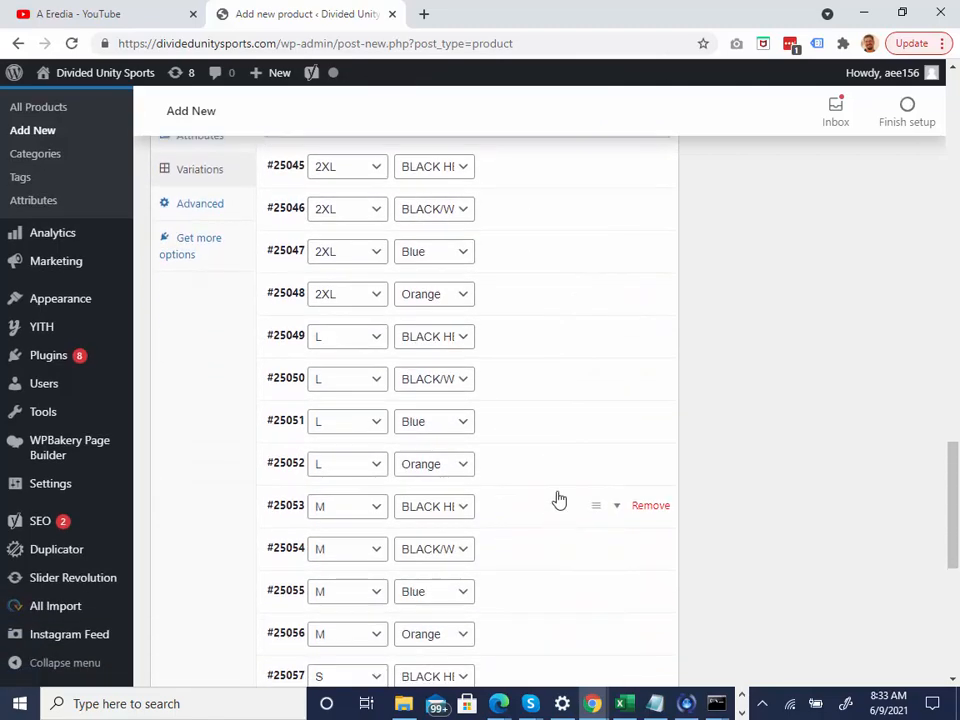
{"action": "scroll", "coordinate": [559, 499], "scroll_direction": "up", "scroll_amount": 3}
{"action": "scroll", "coordinate": [440, 440], "scroll_direction": "down", "scroll_amount": 1}
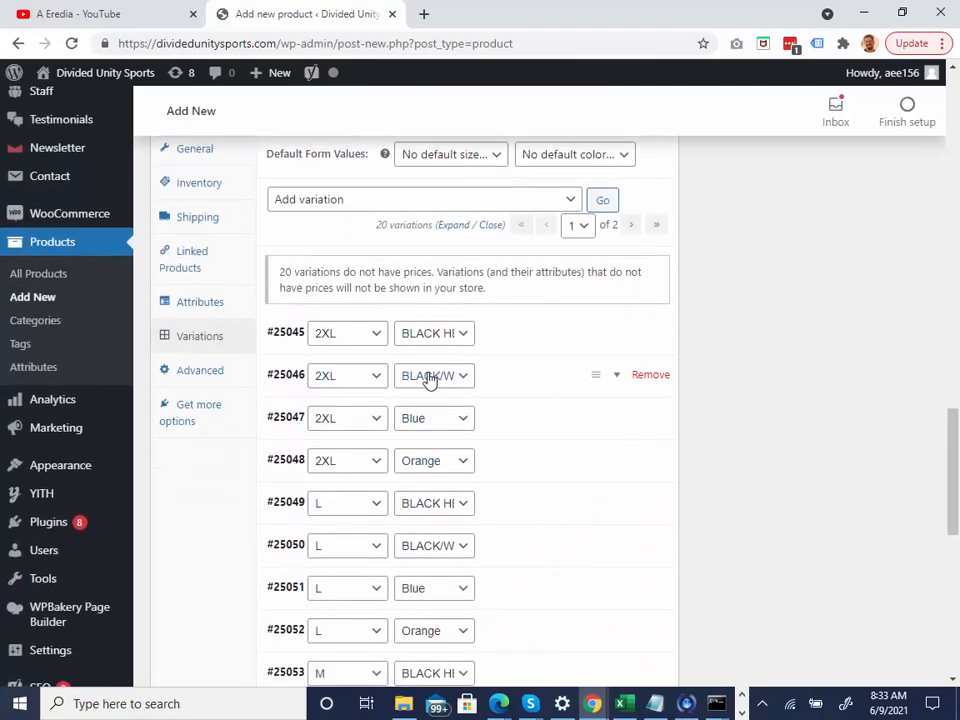
{"action": "scroll", "coordinate": [317, 407], "scroll_direction": "down", "scroll_amount": 2}
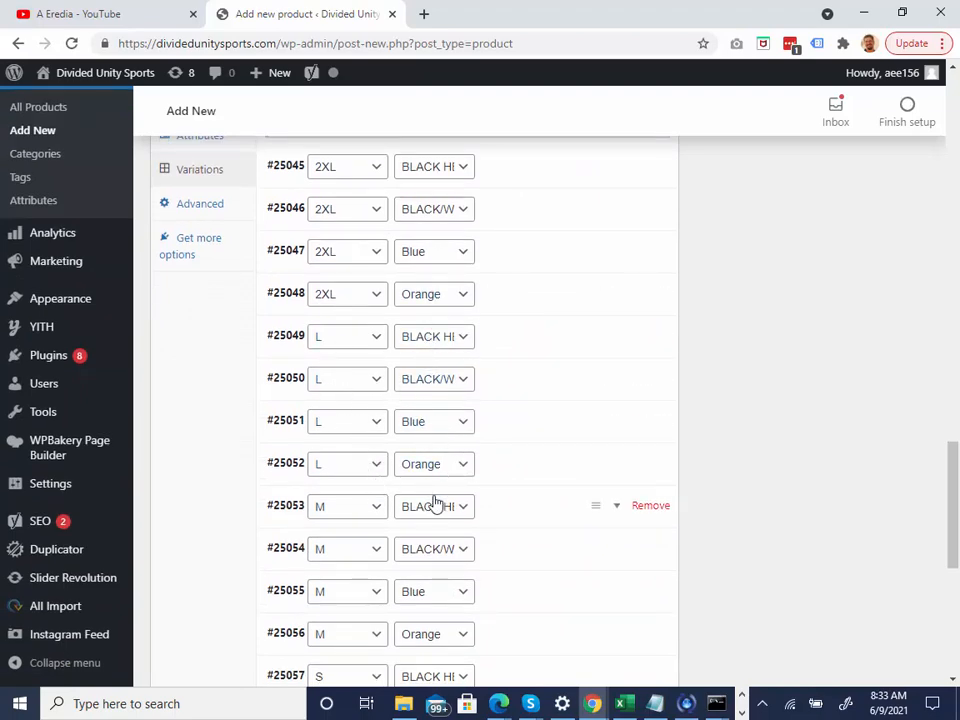
Set the regular price of the 2XL BLACK HEATHER variation to 19.998
{"action": "scroll", "coordinate": [435, 503], "scroll_direction": "down", "scroll_amount": 1}
{"action": "scroll", "coordinate": [416, 531], "scroll_direction": "up", "scroll_amount": 3}
{"action": "left_click", "coordinate": [525, 337]}
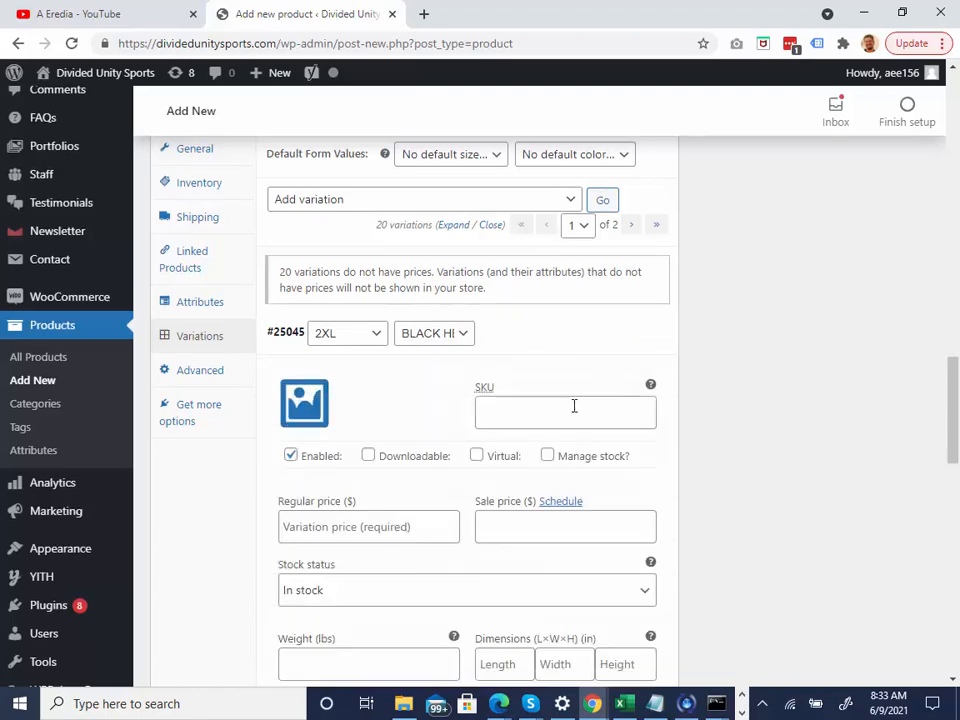
{"action": "scroll", "coordinate": [540, 440], "scroll_direction": "down", "scroll_amount": 2}
{"action": "scroll", "coordinate": [397, 433], "scroll_direction": "up", "scroll_amount": 1}
{"action": "left_click", "coordinate": [367, 450]}
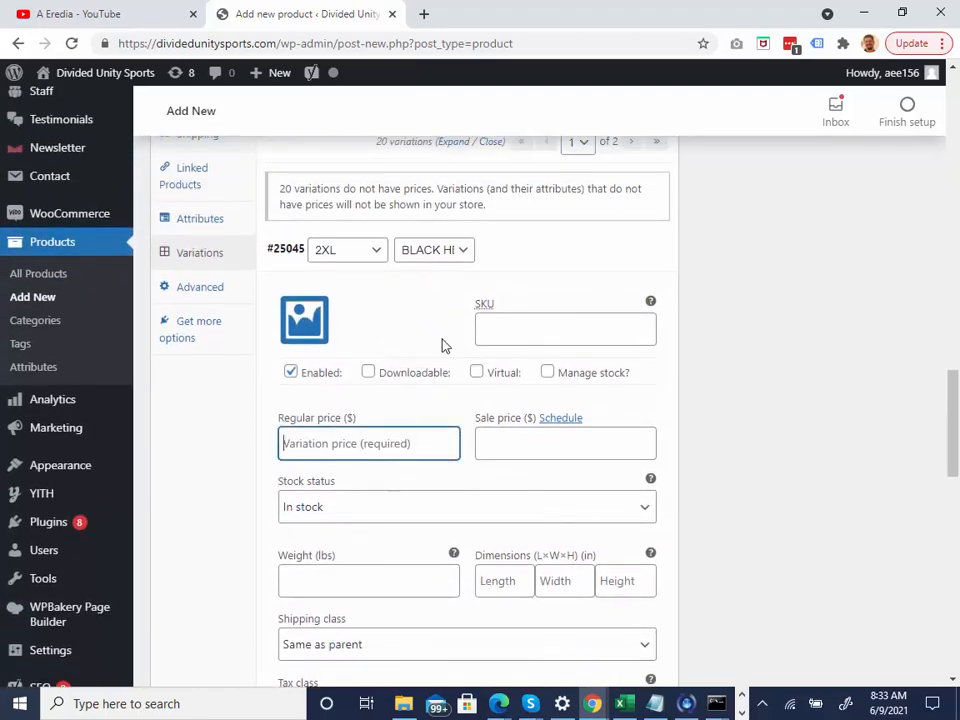
{"action": "type", "text": "19.998"}
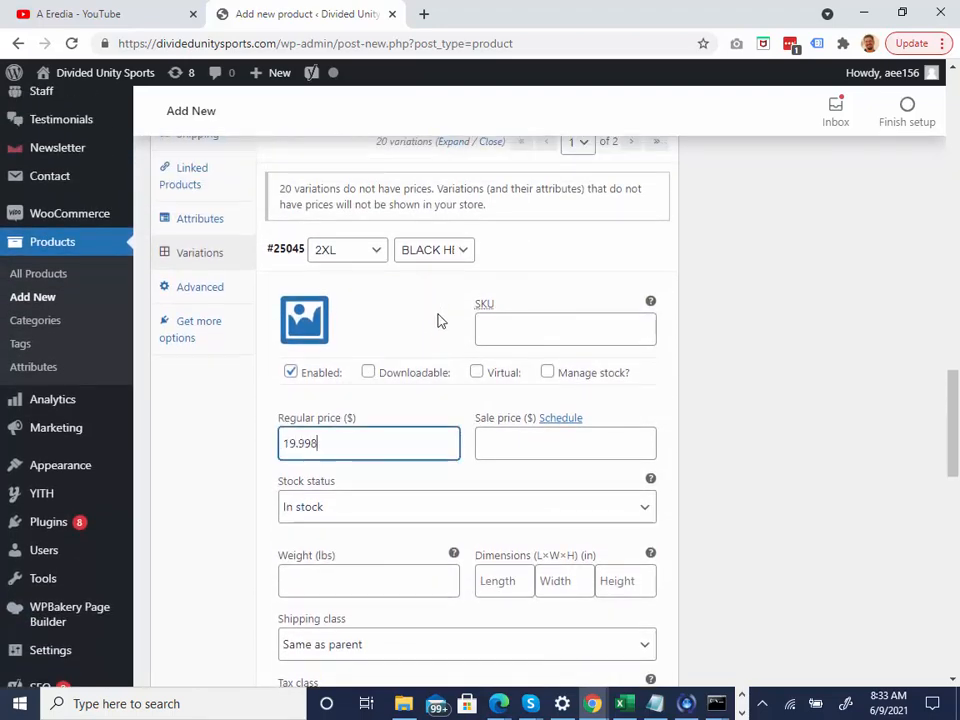
Set the regular price of the 2XL BLACK/WHITE variation to 24.99
{"action": "scroll", "coordinate": [776, 379], "scroll_direction": "down", "scroll_amount": 4}
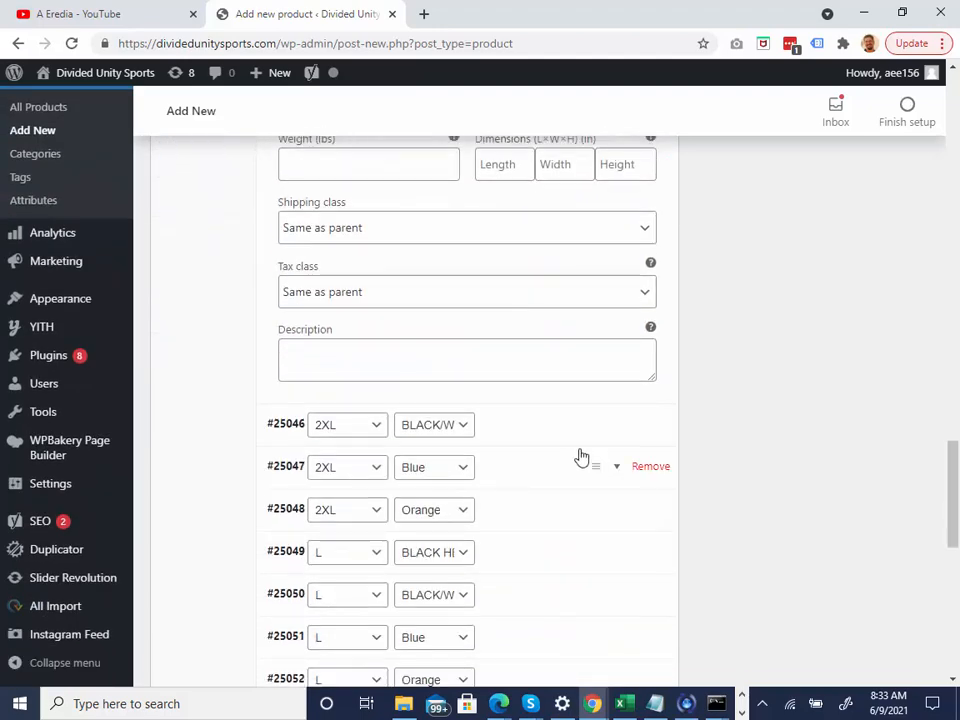
{"action": "left_click", "coordinate": [566, 424]}
{"action": "left_click", "coordinate": [389, 617]}
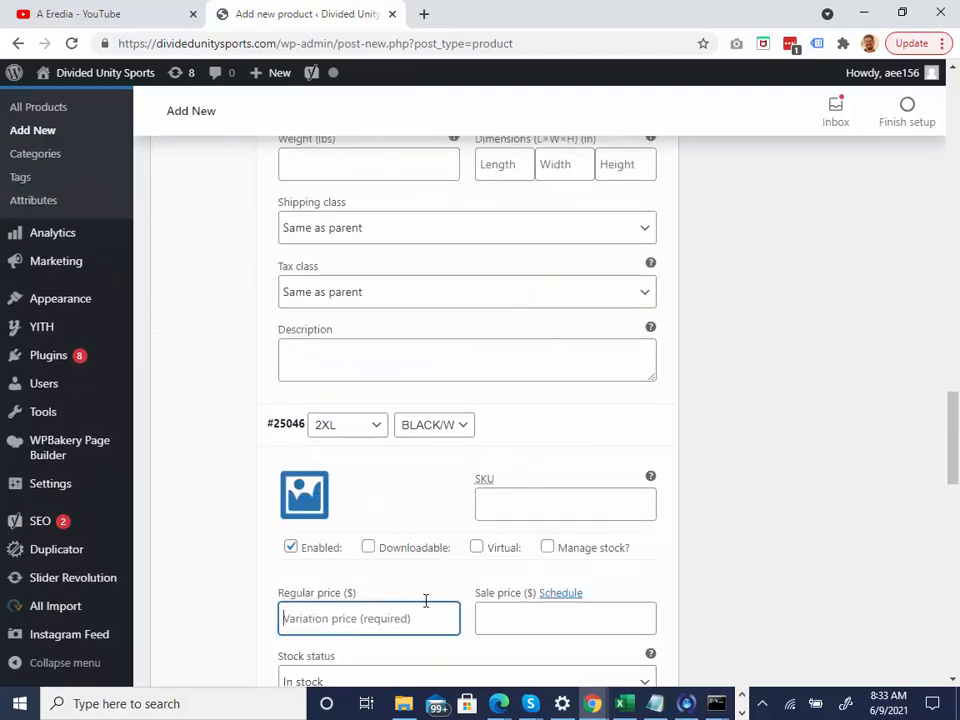
{"action": "type", "text": "24.99"}
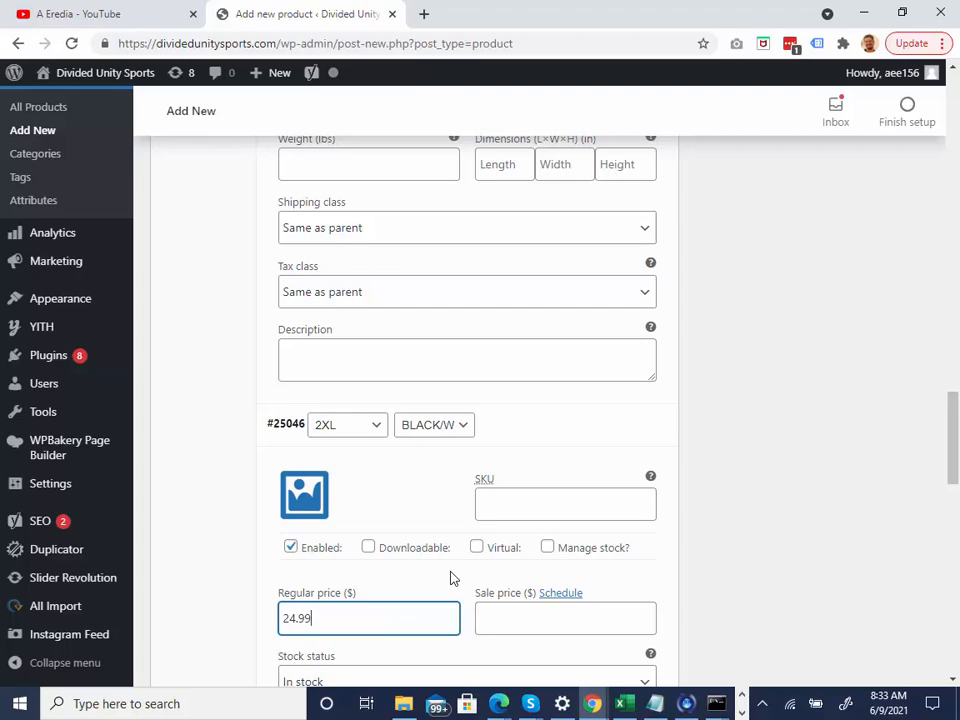
Set the regular price of the 2XL Blue variation to 24.99
{"action": "scroll", "coordinate": [474, 541], "scroll_direction": "down", "scroll_amount": 5}
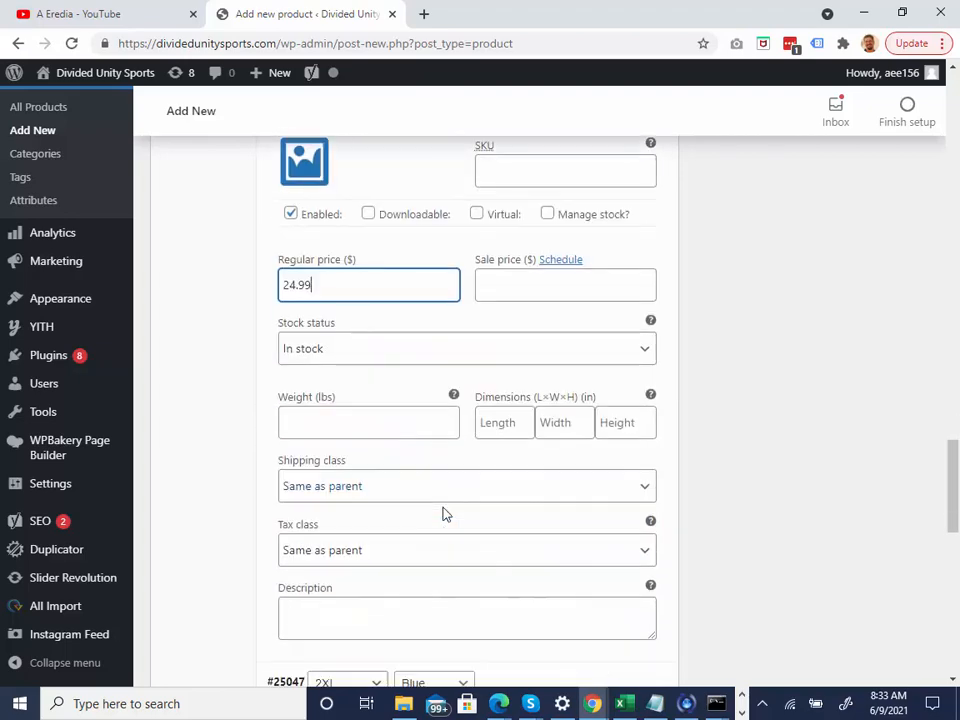
{"action": "scroll", "coordinate": [460, 440], "scroll_direction": "down", "scroll_amount": 2}
{"action": "left_click", "coordinate": [499, 354]}
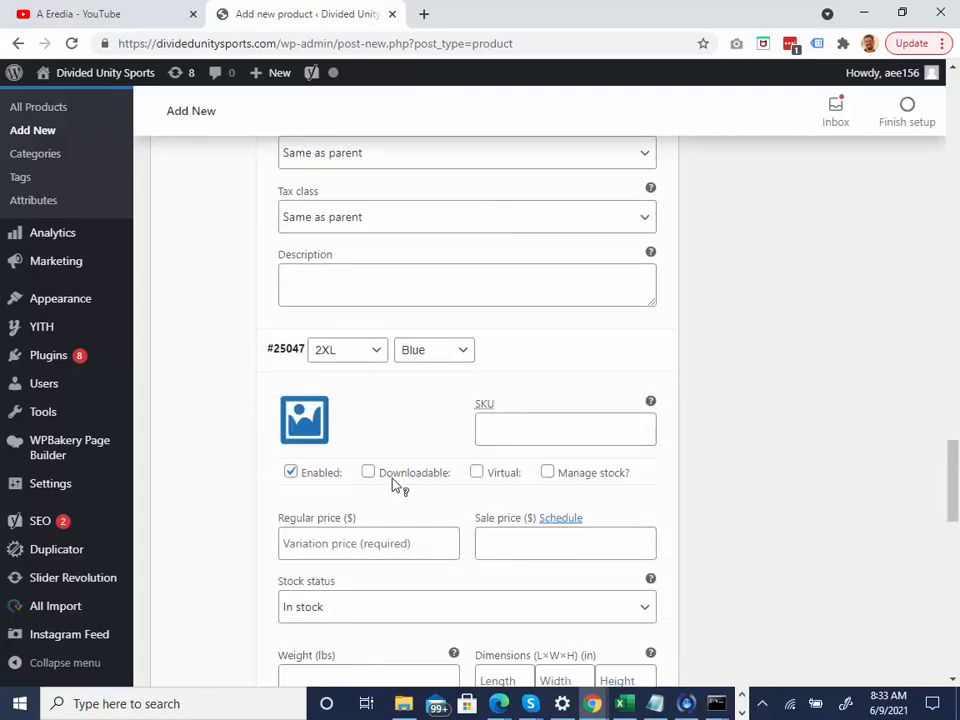
{"action": "left_click", "coordinate": [328, 551]}
{"action": "type", "text": "24.99"}
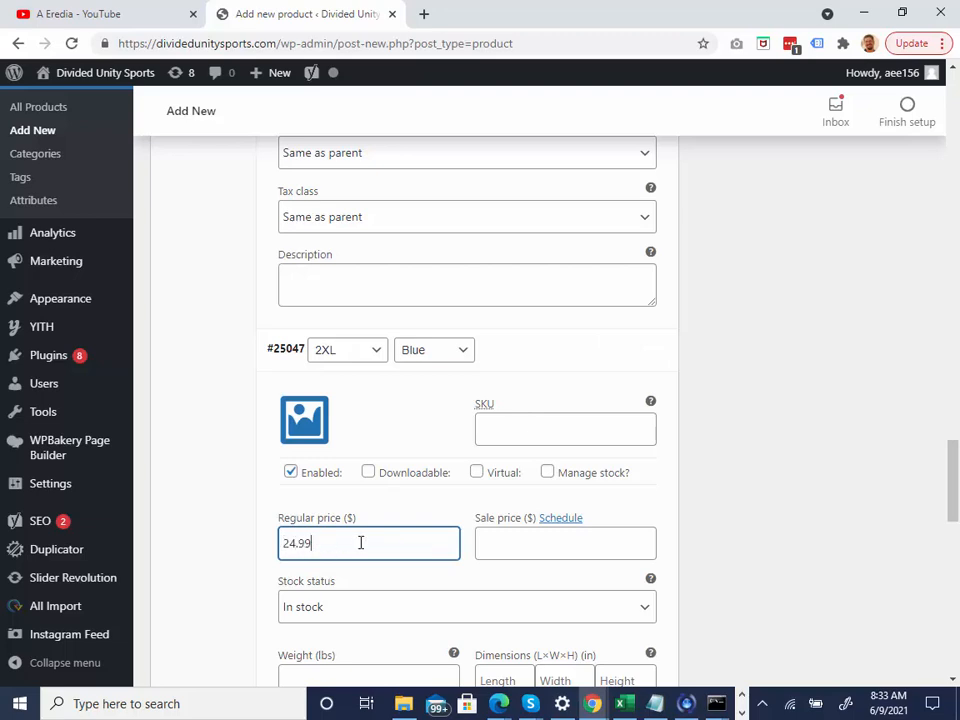
Set the regular price of the 2XL Orange variation to 24.99
{"action": "scroll", "coordinate": [446, 480], "scroll_direction": "down", "scroll_amount": 5}
{"action": "left_click", "coordinate": [553, 444]}
{"action": "left_click", "coordinate": [350, 634]}
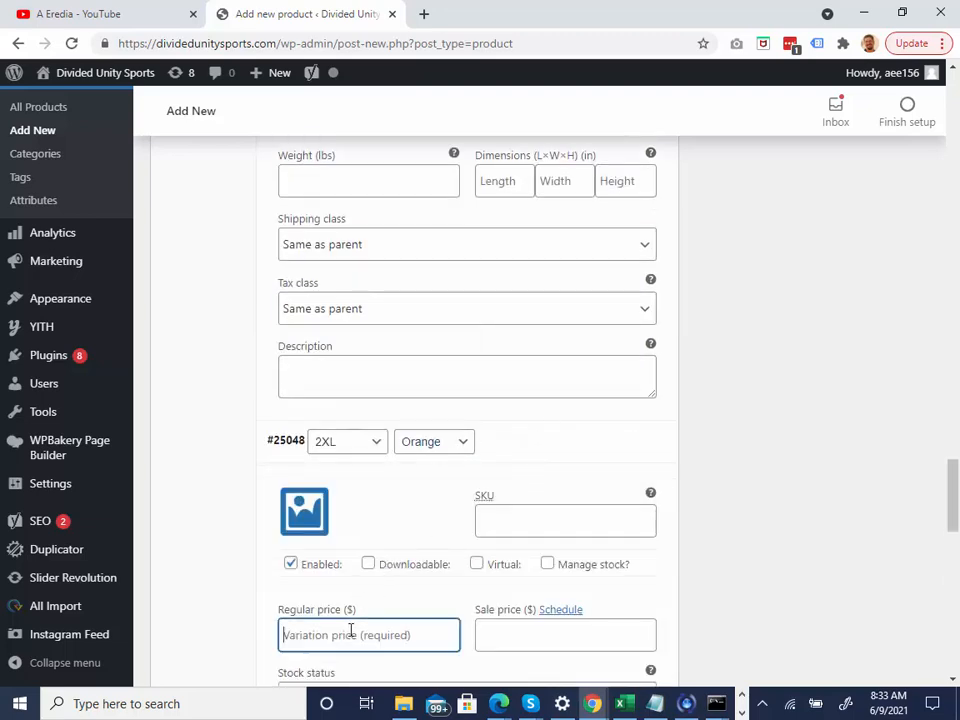
{"action": "type", "text": "2"}
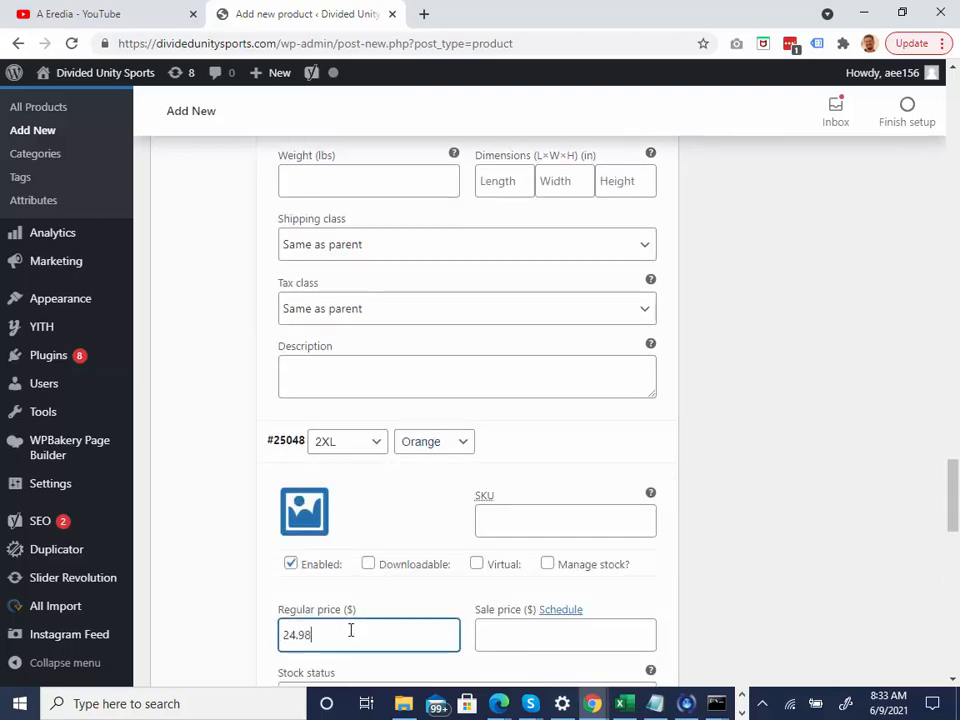
{"action": "type", "text": "4.99"}
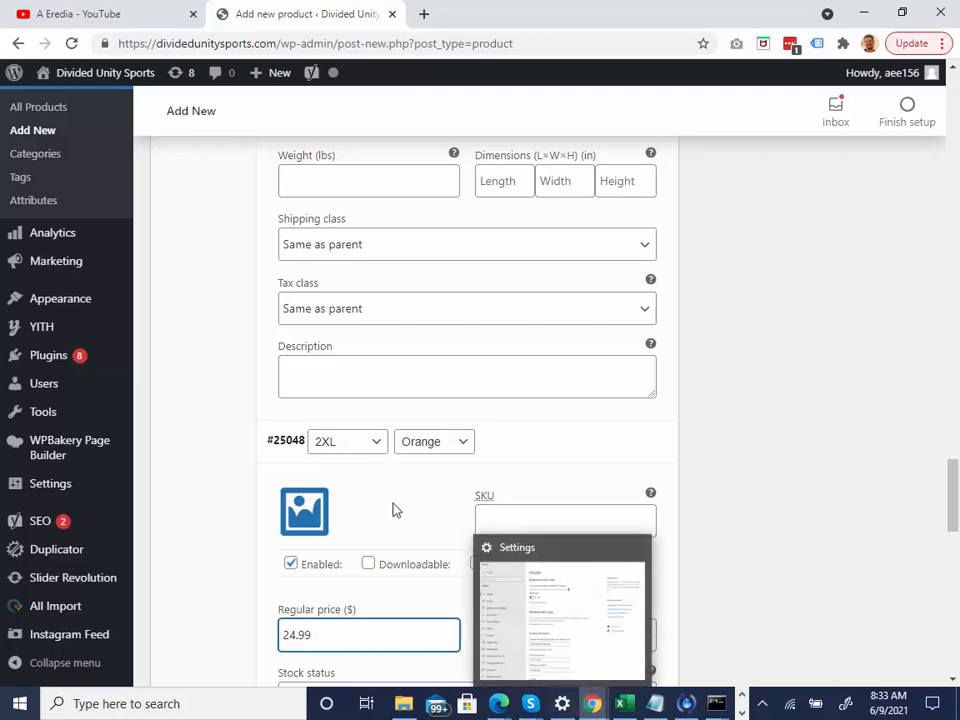
{"action": "scroll", "coordinate": [430, 500], "scroll_direction": "down", "scroll_amount": 2}
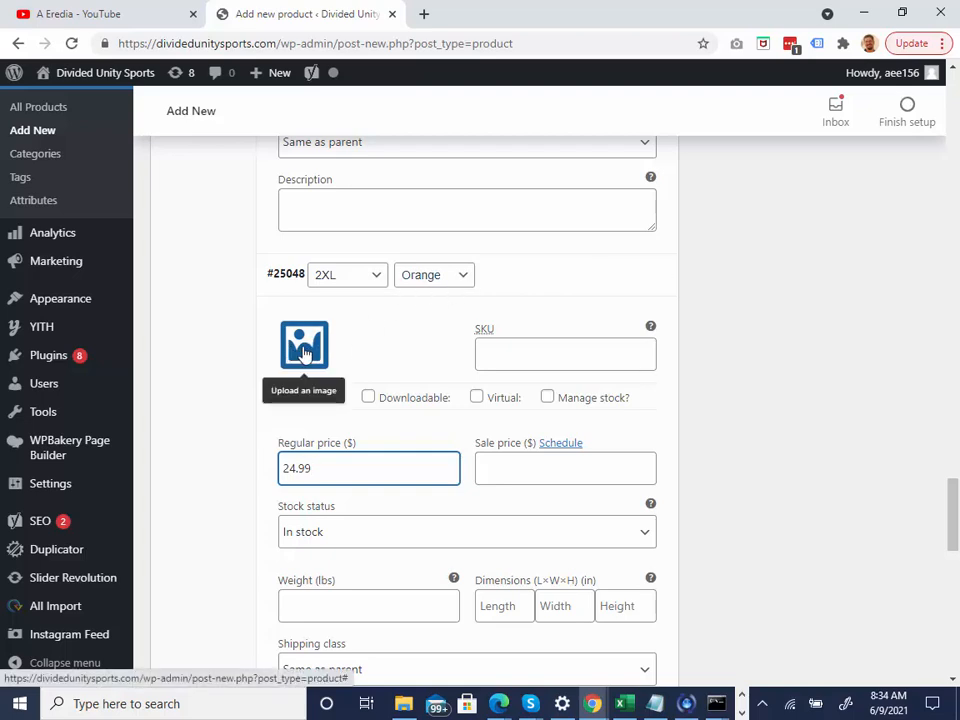
Set the regular price of the L BLACK HEATHER variation to 19.99, keeping BLACK HEATHER as its color
{"action": "scroll", "coordinate": [431, 384], "scroll_direction": "down", "scroll_amount": 5}
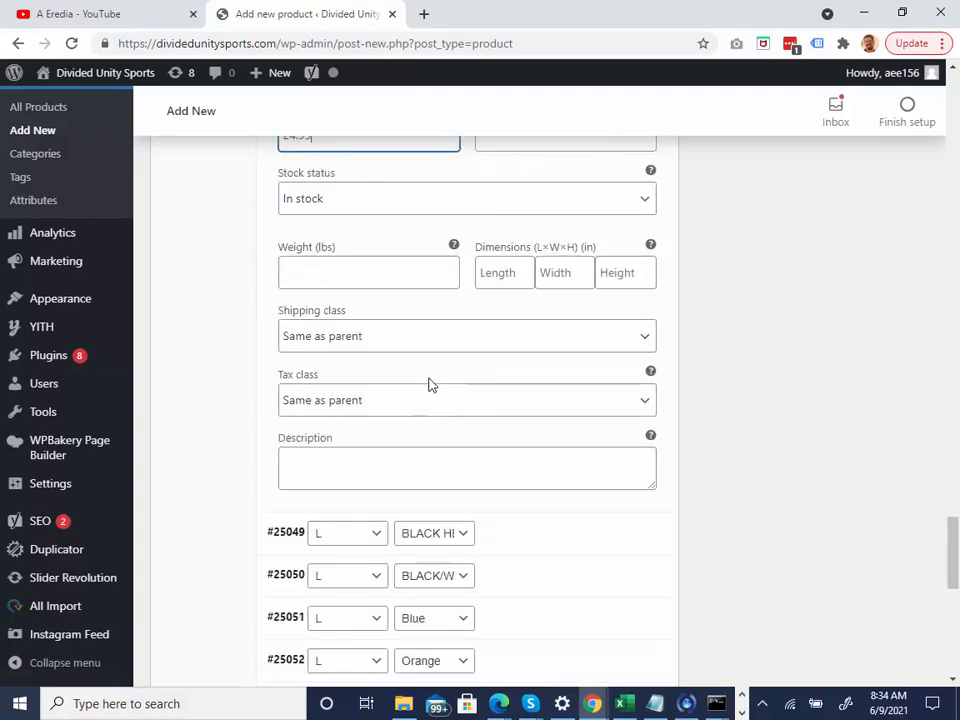
{"action": "left_click", "coordinate": [500, 373]}
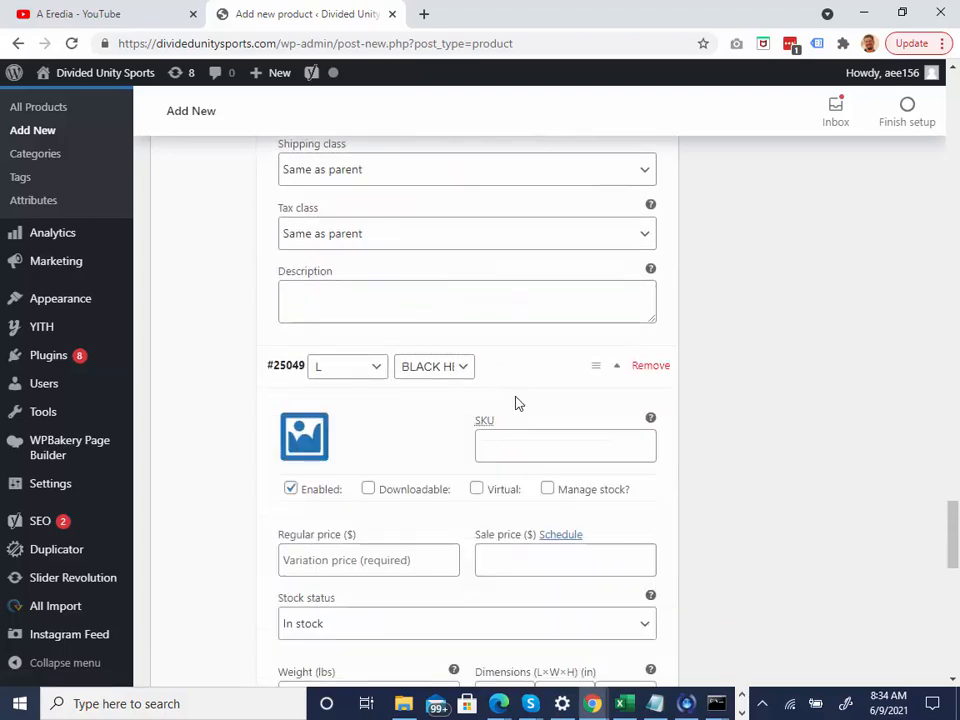
{"action": "left_click", "coordinate": [358, 567]}
{"action": "type", "text": "19.99"}
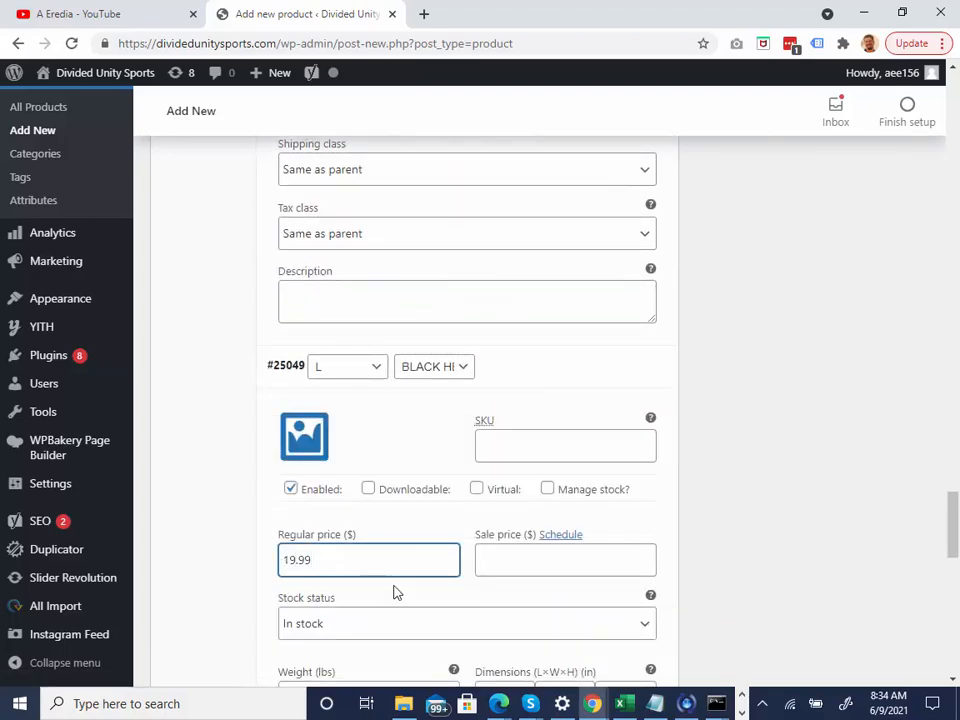
{"action": "left_click", "coordinate": [455, 375]}
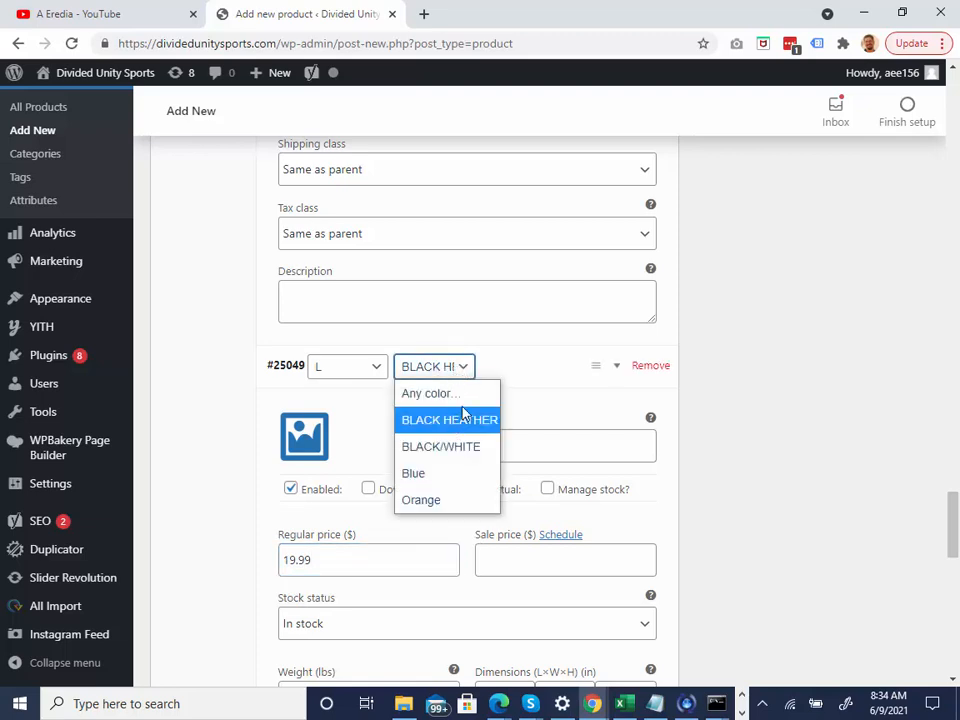
{"action": "left_click", "coordinate": [463, 418]}
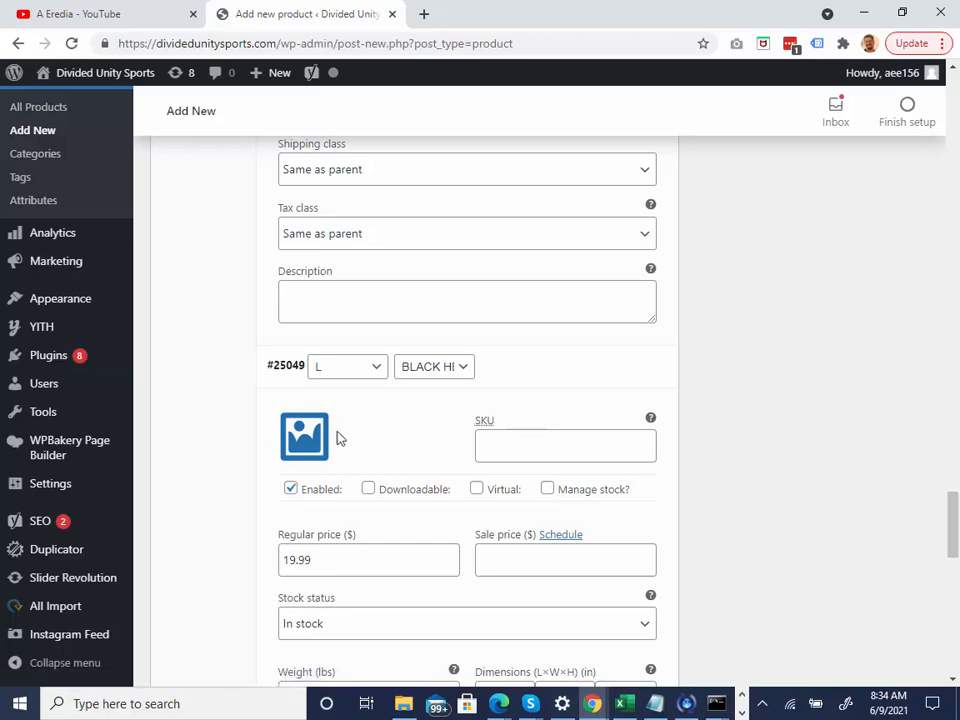
Examine the image upload option and the stock, weight, shipping and sale price fields of the L BLACK HEATHER variation
{"action": "left_click", "coordinate": [305, 436]}
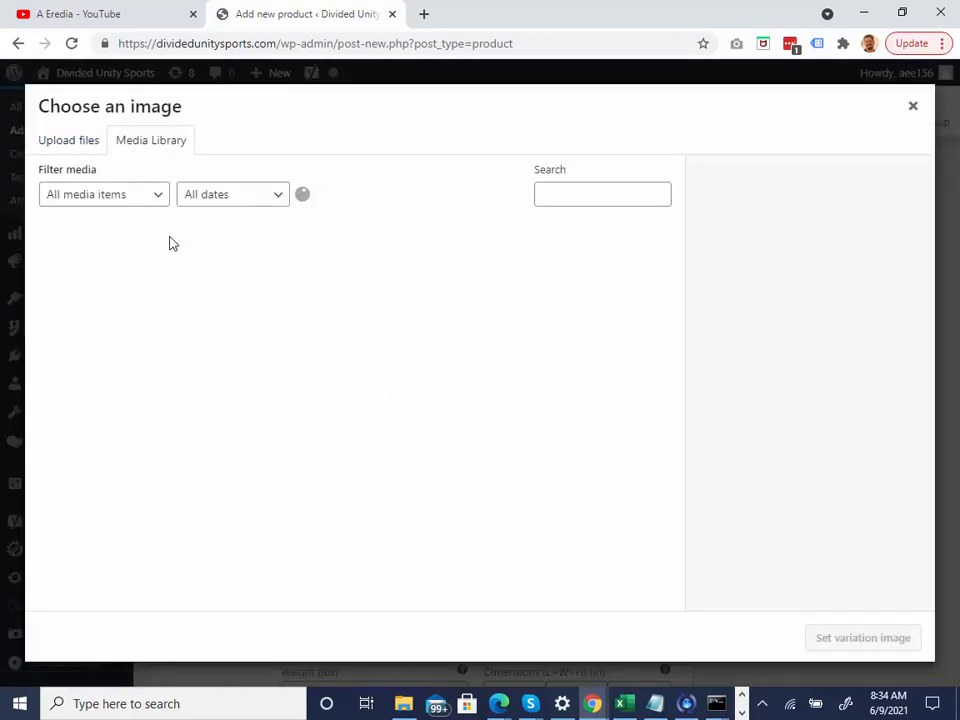
{"action": "left_click", "coordinate": [78, 145]}
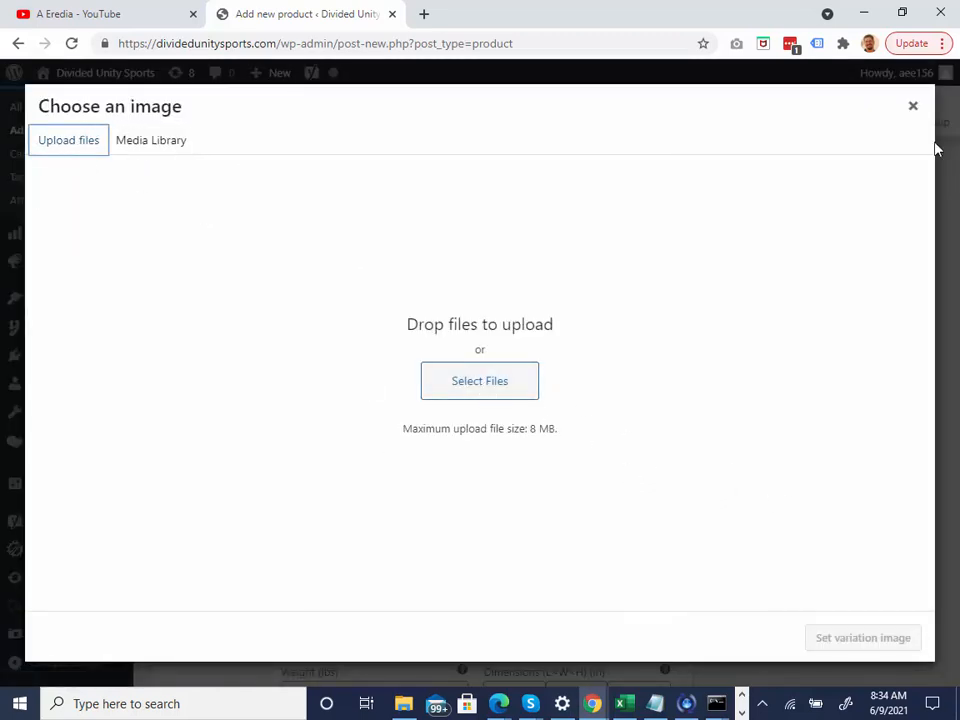
{"action": "left_click", "coordinate": [912, 106]}
{"action": "scroll", "coordinate": [400, 482], "scroll_direction": "down", "scroll_amount": 2}
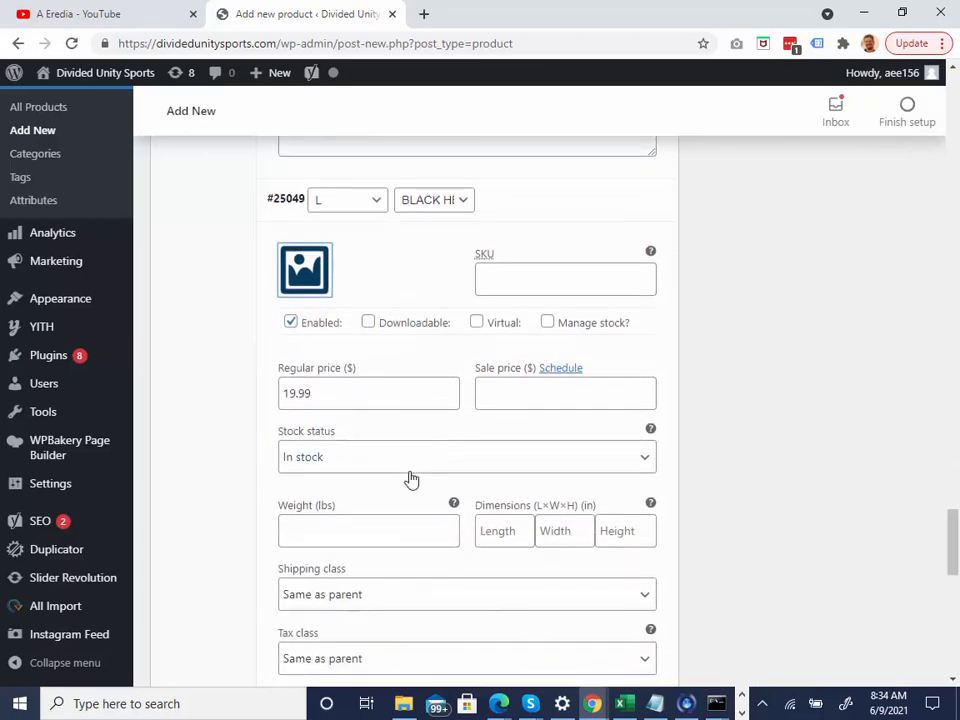
{"action": "scroll", "coordinate": [421, 321], "scroll_direction": "up", "scroll_amount": 1}
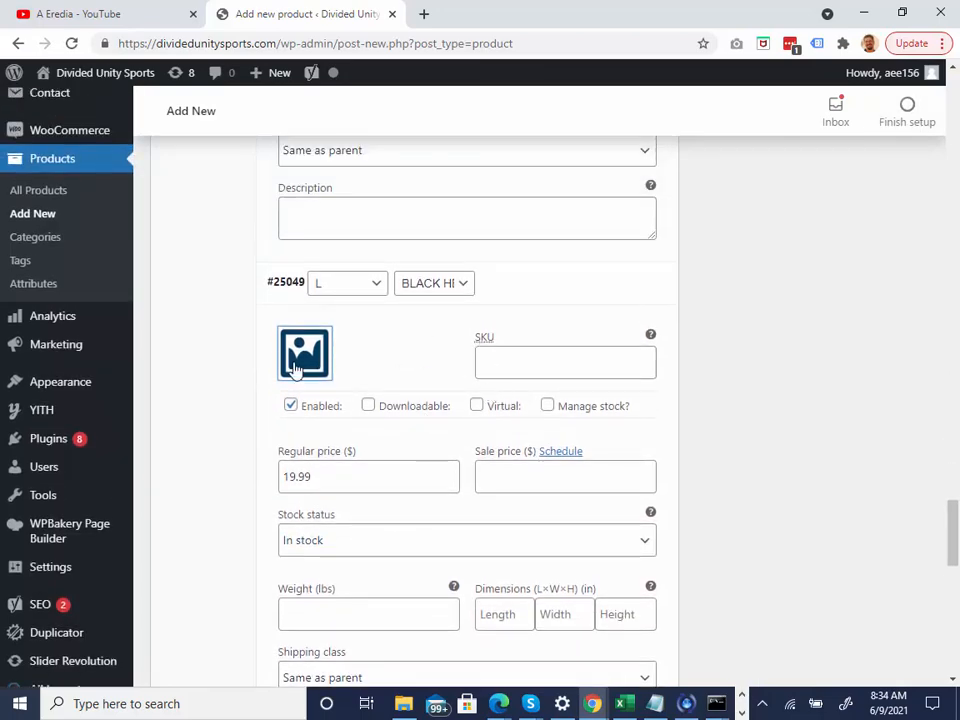
{"action": "scroll", "coordinate": [428, 378], "scroll_direction": "down", "scroll_amount": 2}
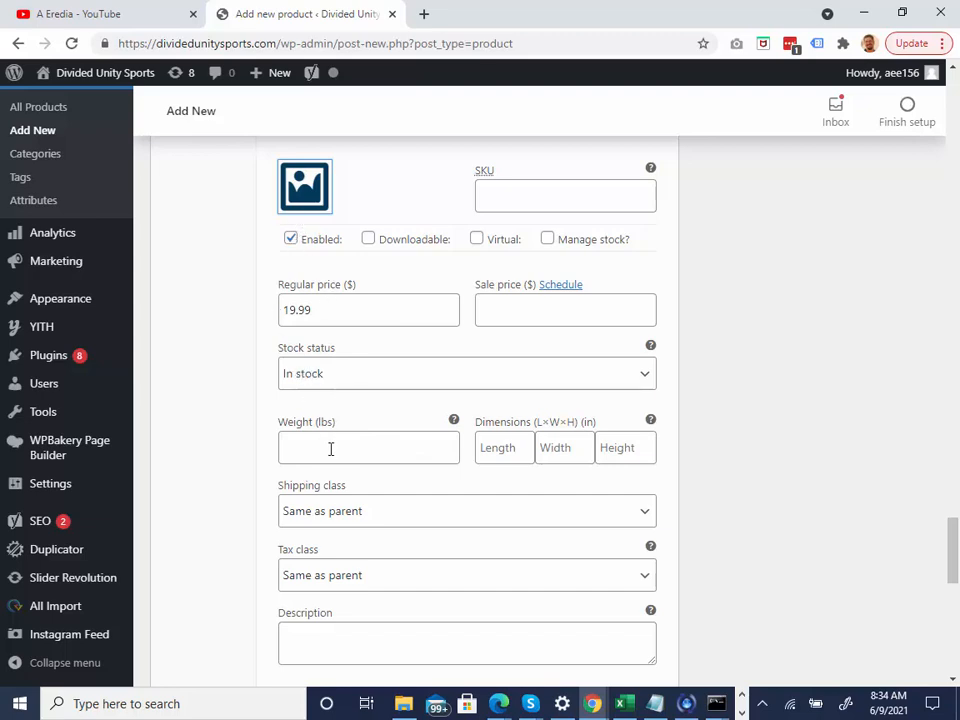
{"action": "scroll", "coordinate": [343, 449], "scroll_direction": "down", "scroll_amount": 1}
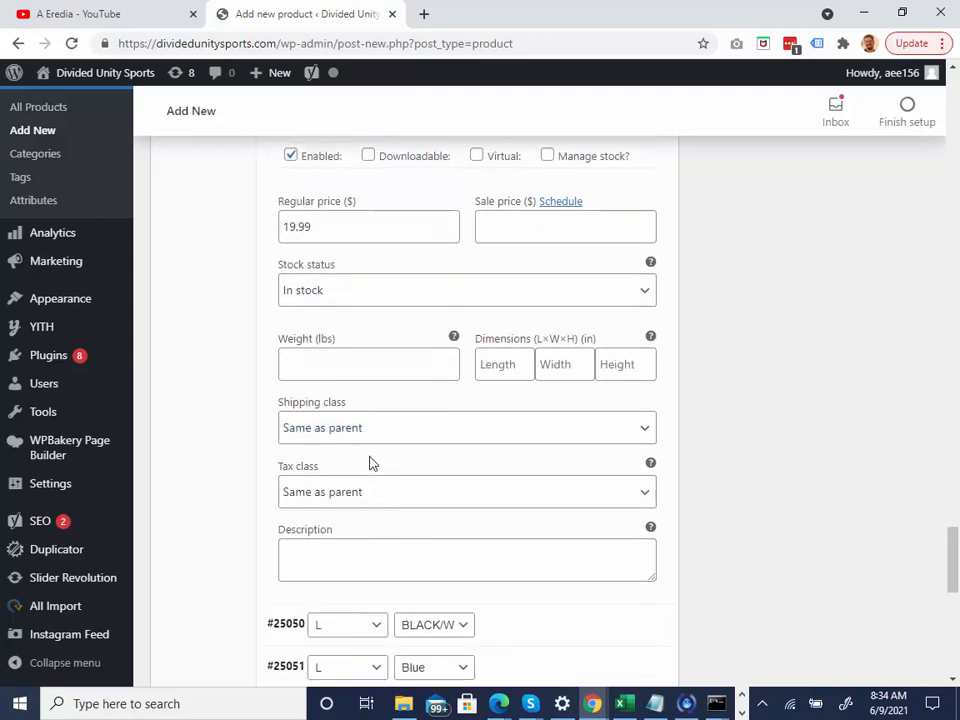
{"action": "scroll", "coordinate": [400, 545], "scroll_direction": "down", "scroll_amount": 2}
{"action": "scroll", "coordinate": [525, 463], "scroll_direction": "up", "scroll_amount": 3}
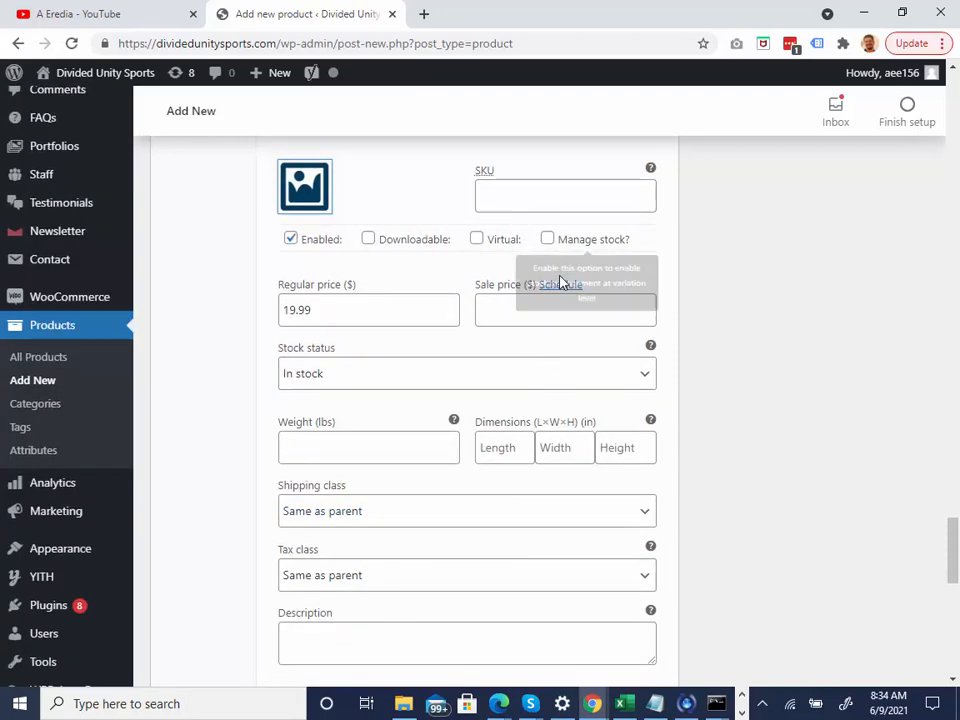
{"action": "left_click", "coordinate": [516, 310]}
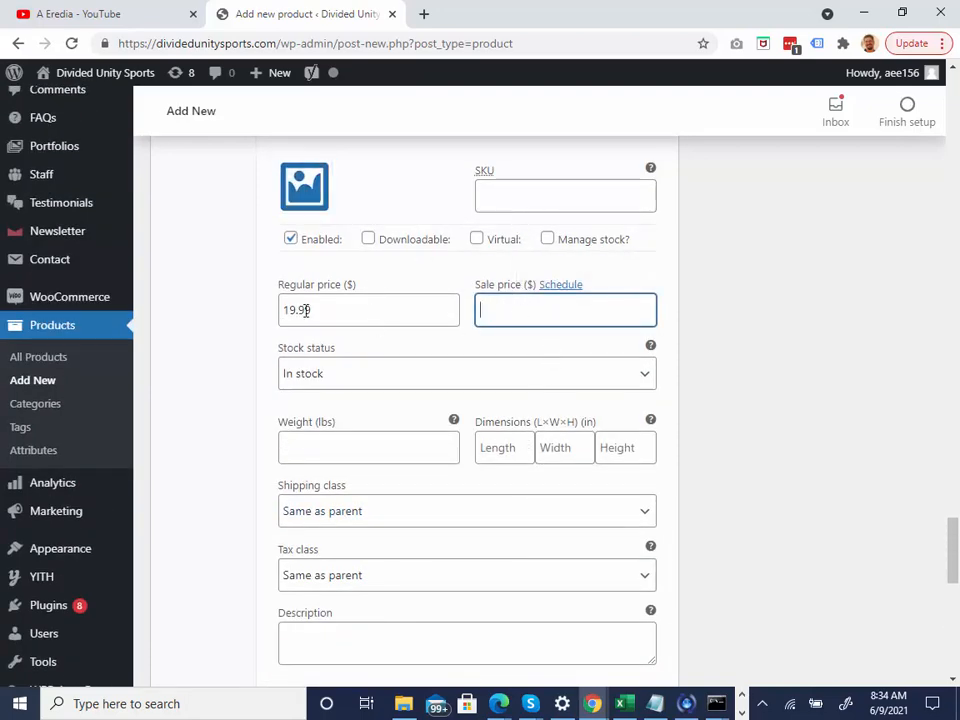
Set the regular price of the L BLACK/WHITE variation to 19.99
{"action": "scroll", "coordinate": [552, 320], "scroll_direction": "down", "scroll_amount": 4}
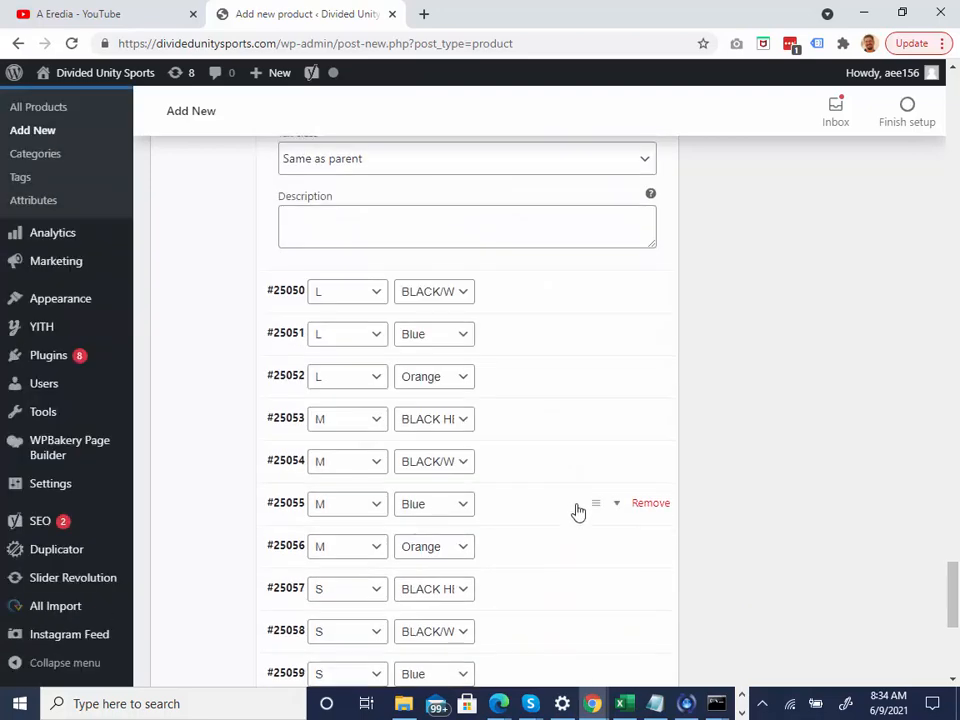
{"action": "right_click", "coordinate": [506, 296]}
{"action": "left_click", "coordinate": [507, 299]}
{"action": "left_click", "coordinate": [371, 489]}
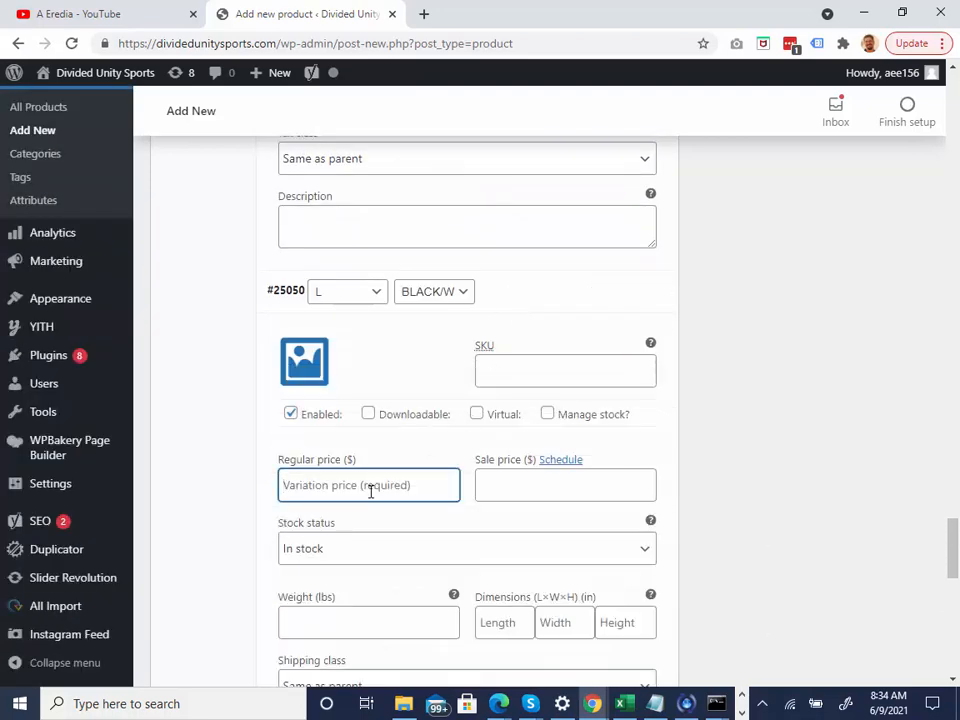
{"action": "type", "text": "19.99"}
Set the regular price of the L Blue variation to 19.99
{"action": "scroll", "coordinate": [404, 513], "scroll_direction": "down", "scroll_amount": 5}
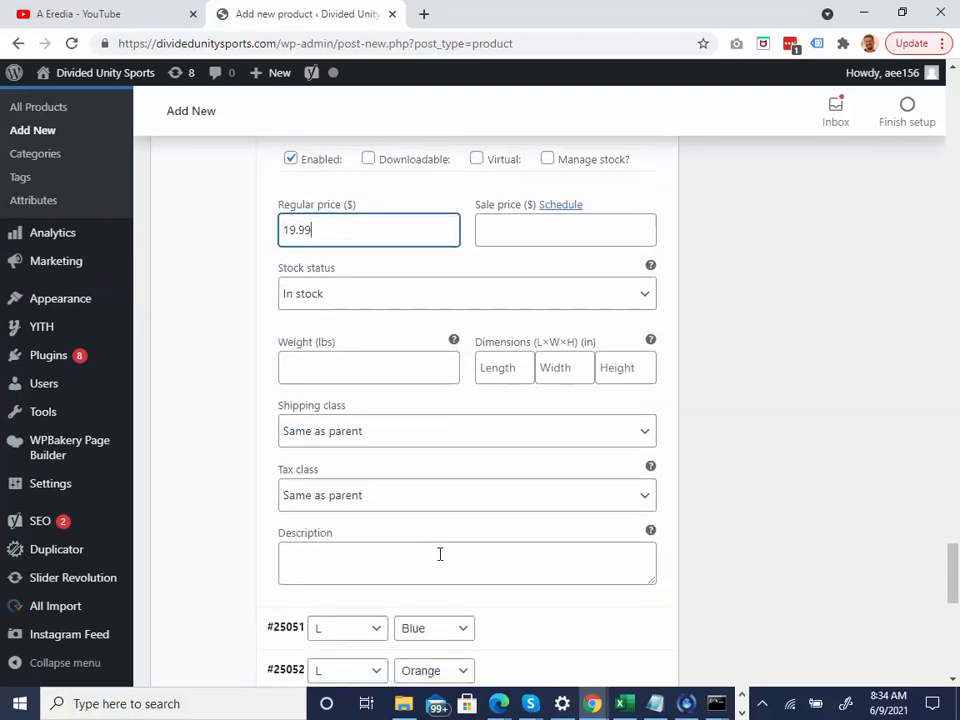
{"action": "left_click", "coordinate": [520, 467]}
{"action": "scroll", "coordinate": [357, 619], "scroll_direction": "down", "scroll_amount": 3}
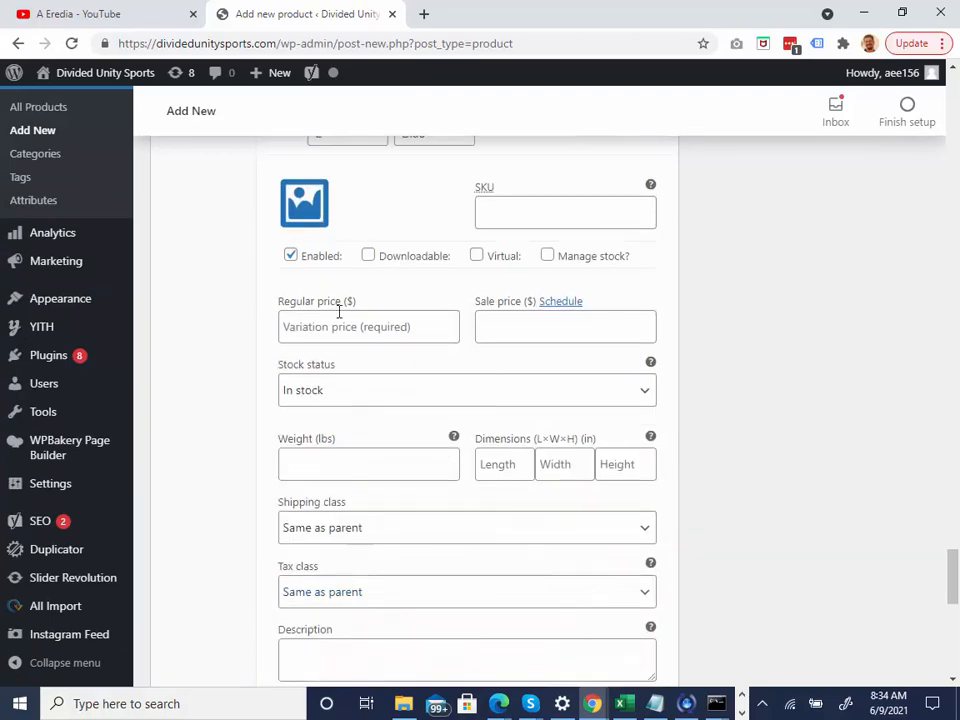
{"action": "left_click", "coordinate": [336, 328]}
{"action": "type", "text": "9"}
{"action": "key", "text": "BackSpace"}
{"action": "type", "text": "19"}
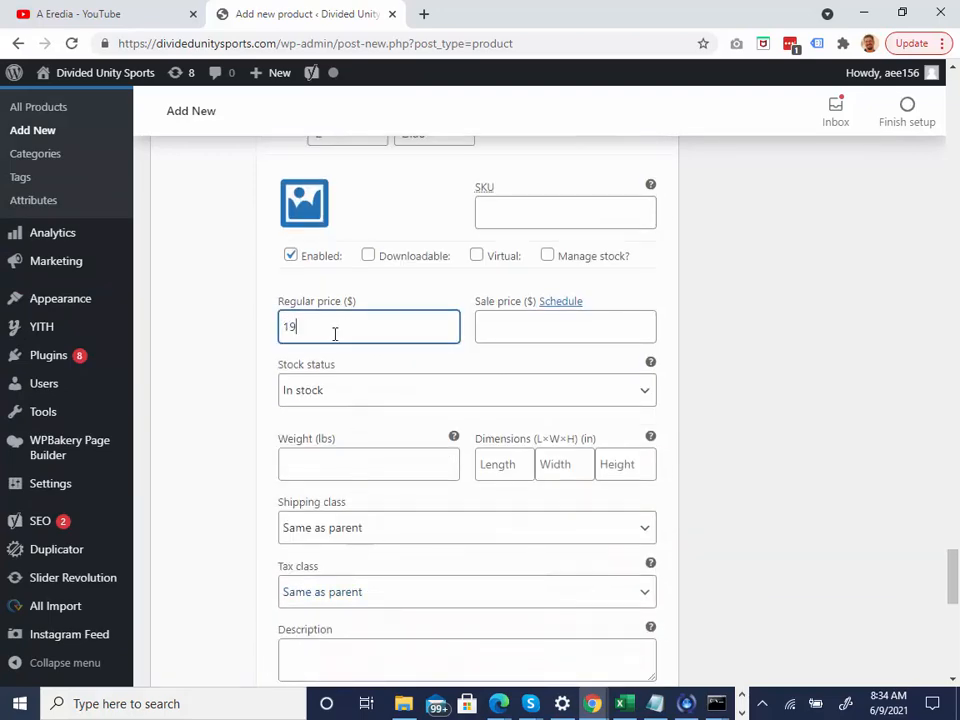
{"action": "type", "text": ".99"}
Save the variation price changes and look through the second page of the T-shirt's variations
{"action": "scroll", "coordinate": [645, 324], "scroll_direction": "down", "scroll_amount": 7}
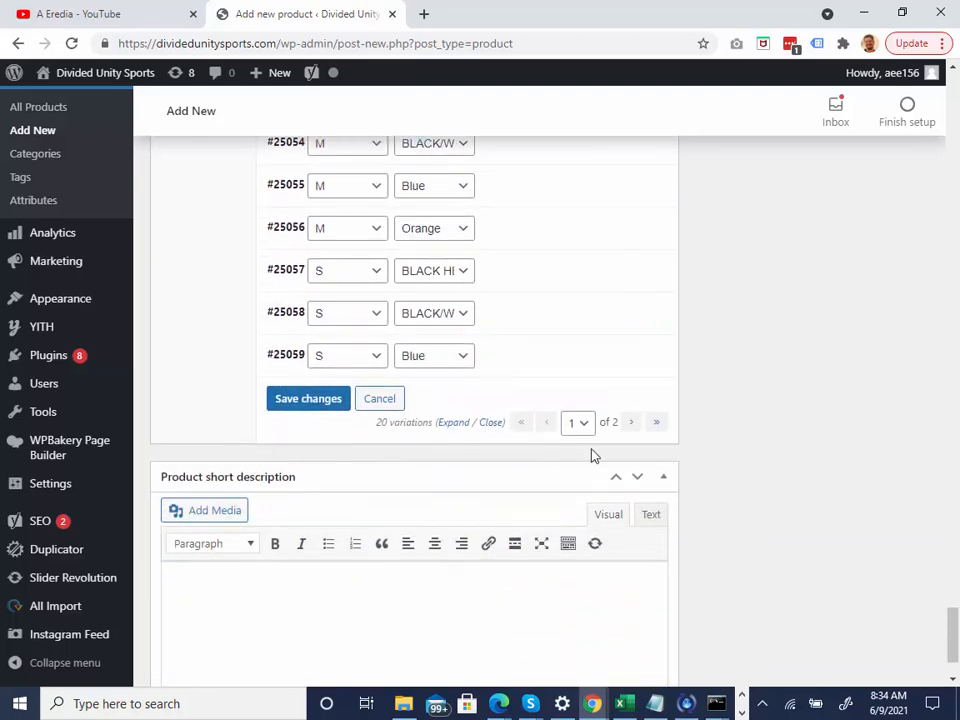
{"action": "left_click", "coordinate": [305, 403]}
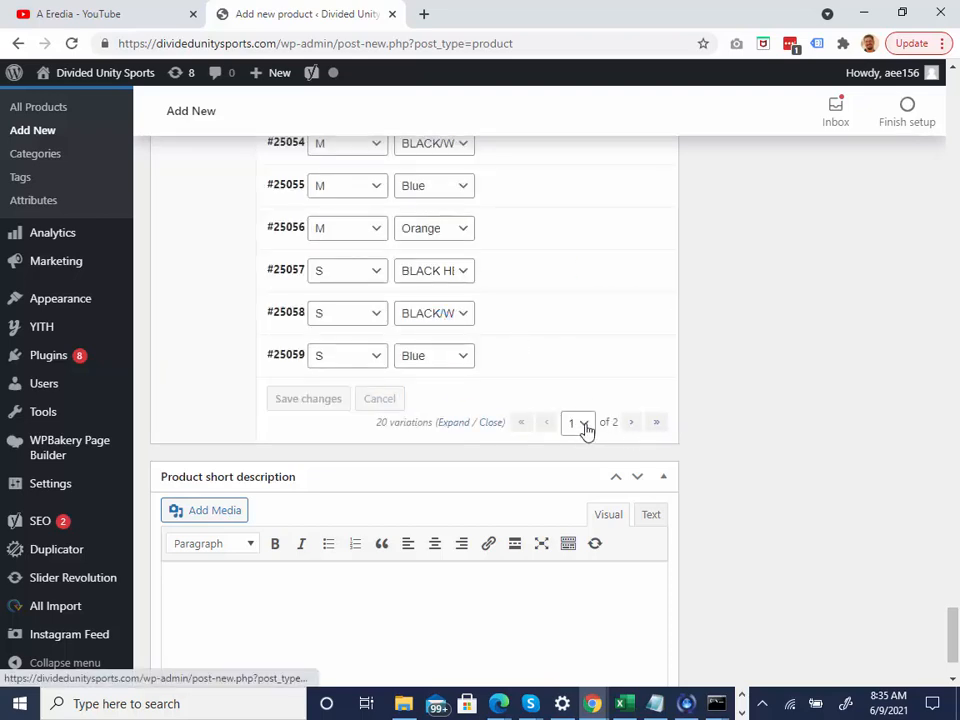
{"action": "left_click", "coordinate": [632, 422]}
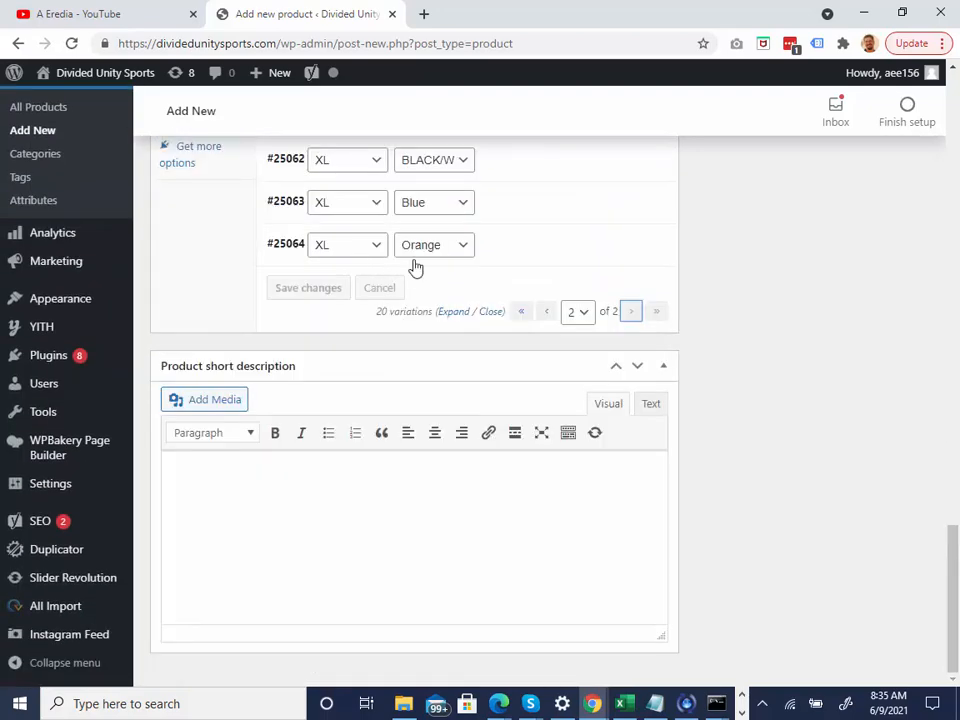
{"action": "scroll", "coordinate": [420, 267], "scroll_direction": "up", "scroll_amount": 4}
{"action": "scroll", "coordinate": [440, 268], "scroll_direction": "down", "scroll_amount": 4}
{"action": "scroll", "coordinate": [500, 317], "scroll_direction": "up", "scroll_amount": 4}
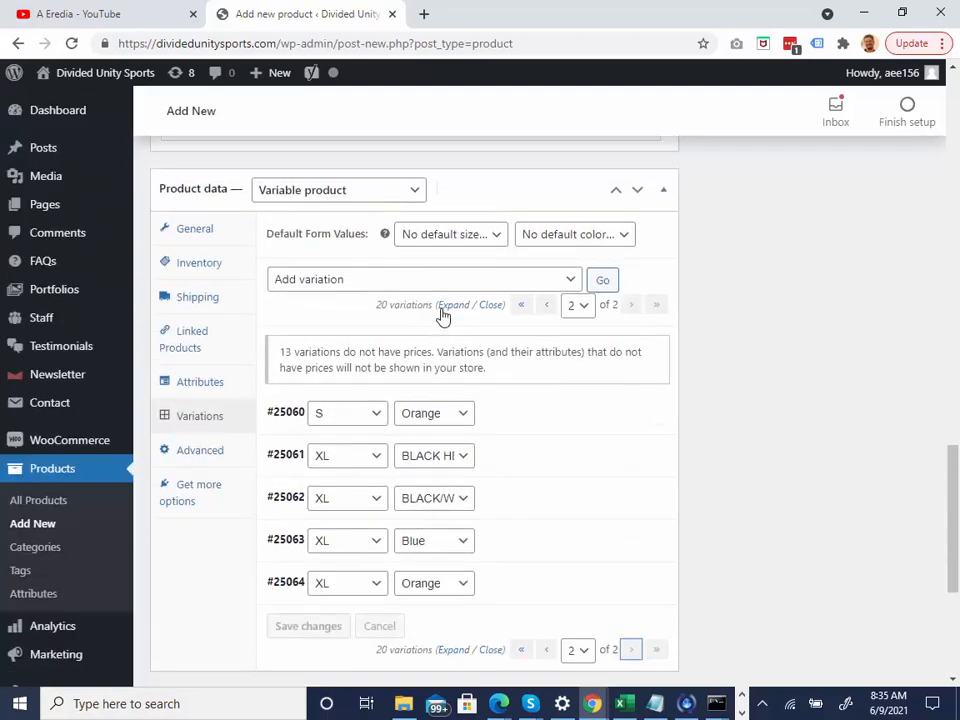
Enter the placeholder text asdfasdf as the T-shirt's product short description
{"action": "scroll", "coordinate": [443, 317], "scroll_direction": "down", "scroll_amount": 4}
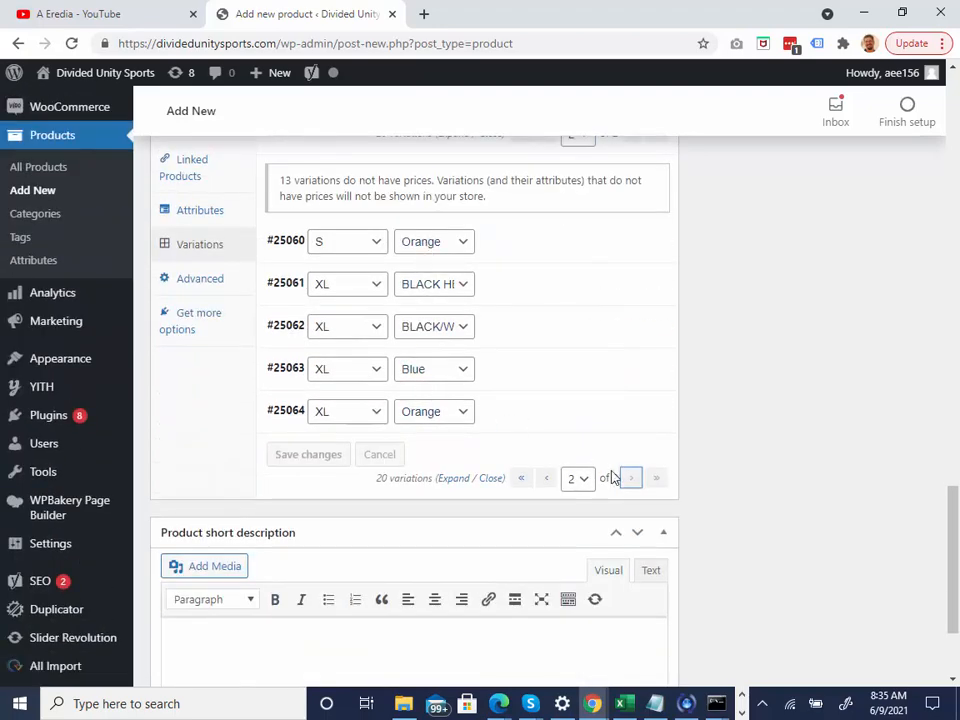
{"action": "scroll", "coordinate": [320, 390], "scroll_direction": "down", "scroll_amount": 3}
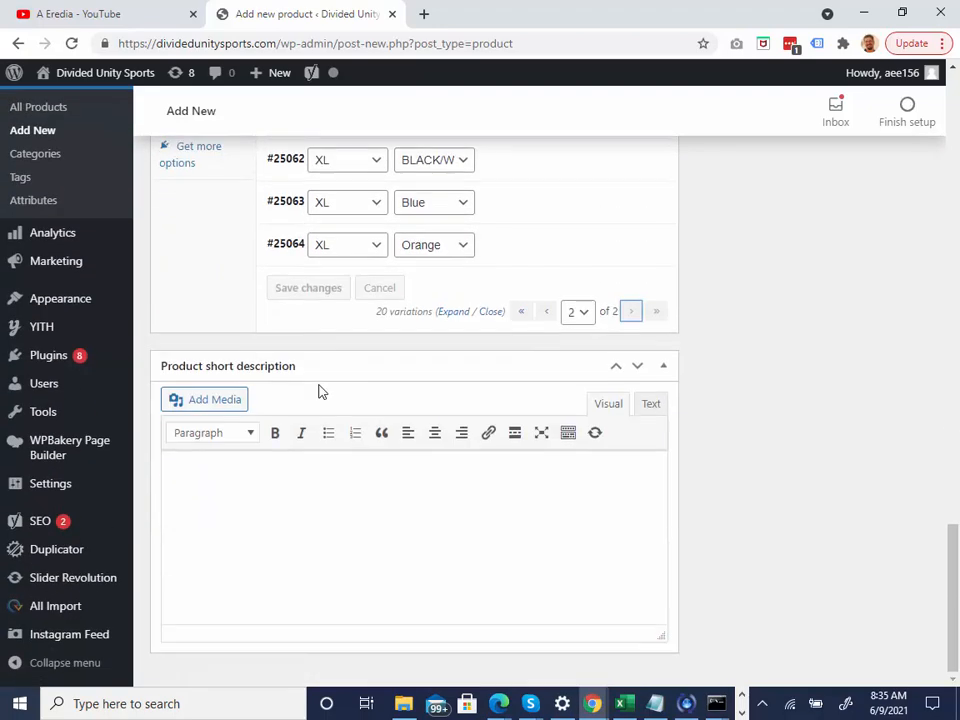
{"action": "left_click", "coordinate": [328, 463]}
{"action": "type", "text": "asdfasdf"}
{"action": "scroll", "coordinate": [905, 323], "scroll_direction": "up", "scroll_amount": 8}
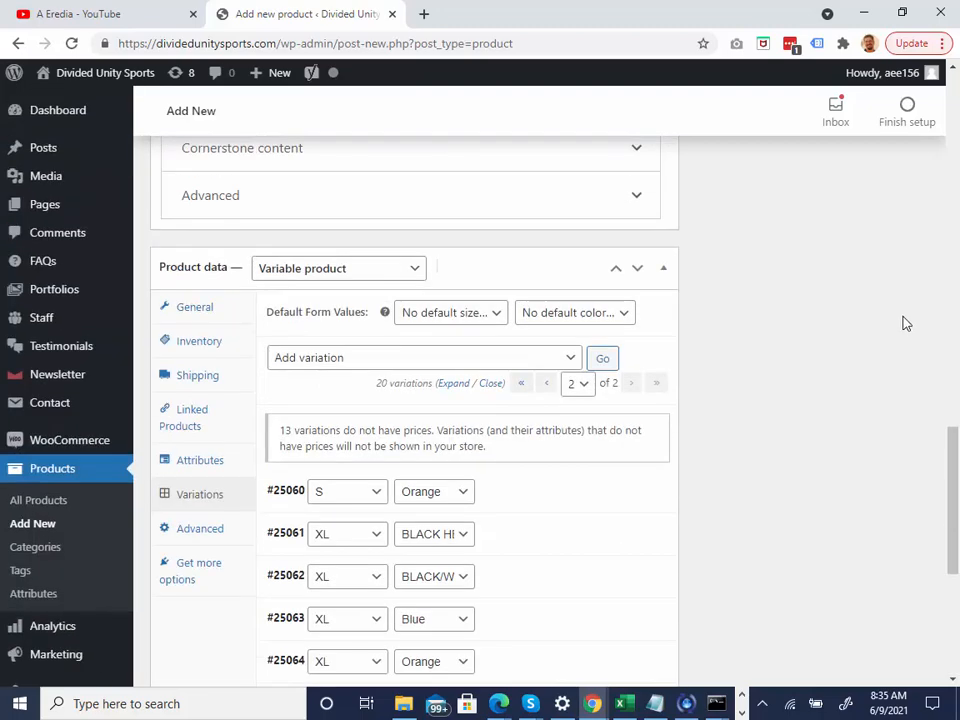
Look at the product image upload and media library options, and close the dialog without choosing an image
{"action": "scroll", "coordinate": [905, 323], "scroll_direction": "up", "scroll_amount": 8}
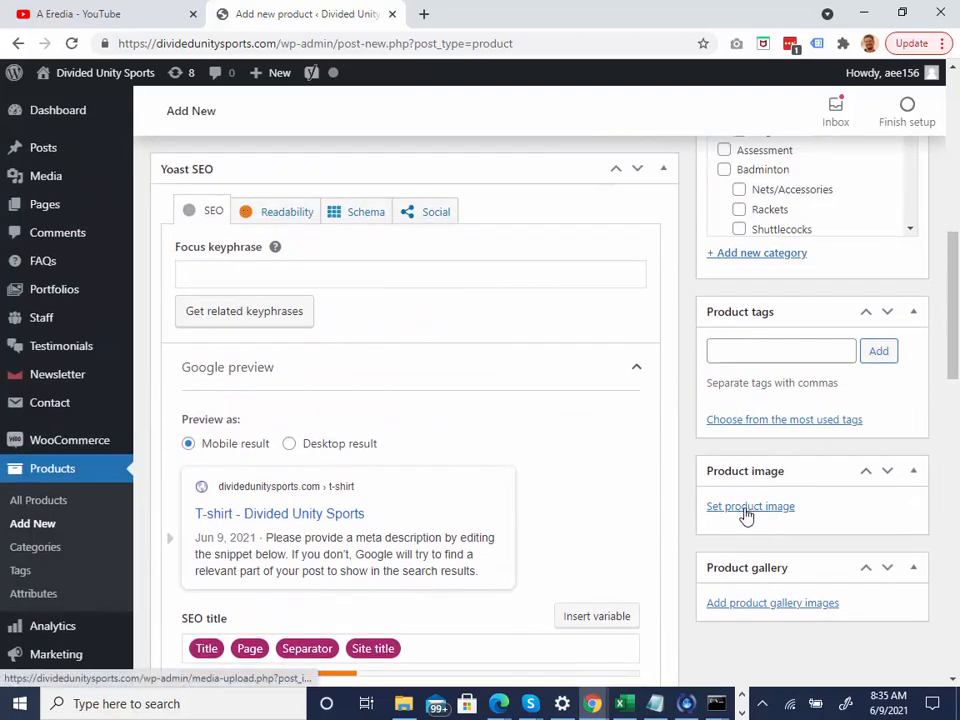
{"action": "left_click", "coordinate": [746, 514]}
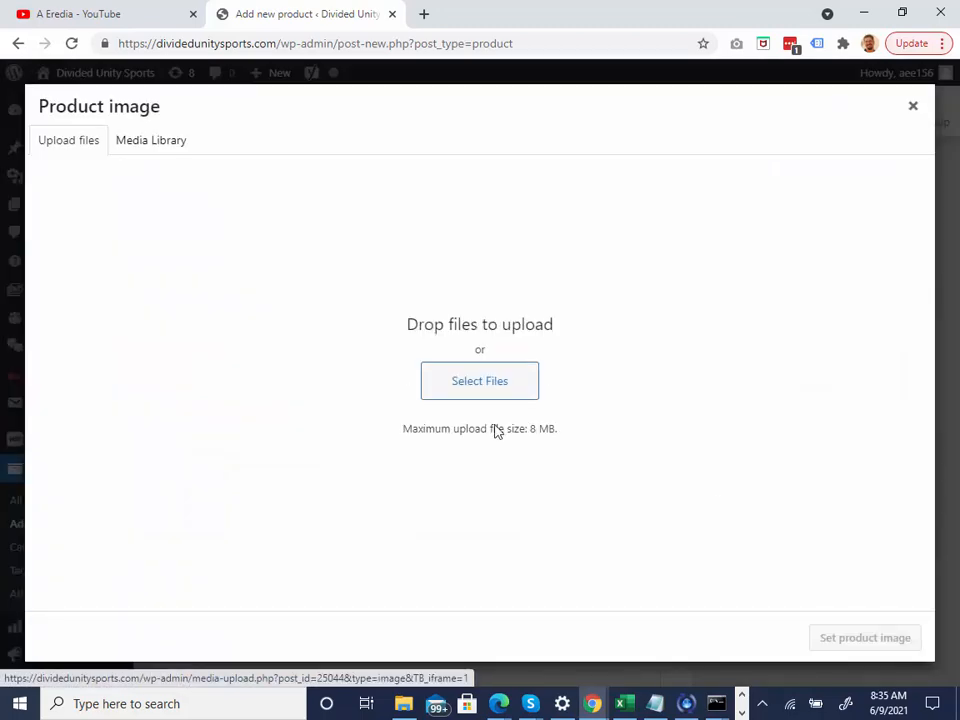
{"action": "left_click", "coordinate": [125, 150]}
{"action": "left_click", "coordinate": [69, 148]}
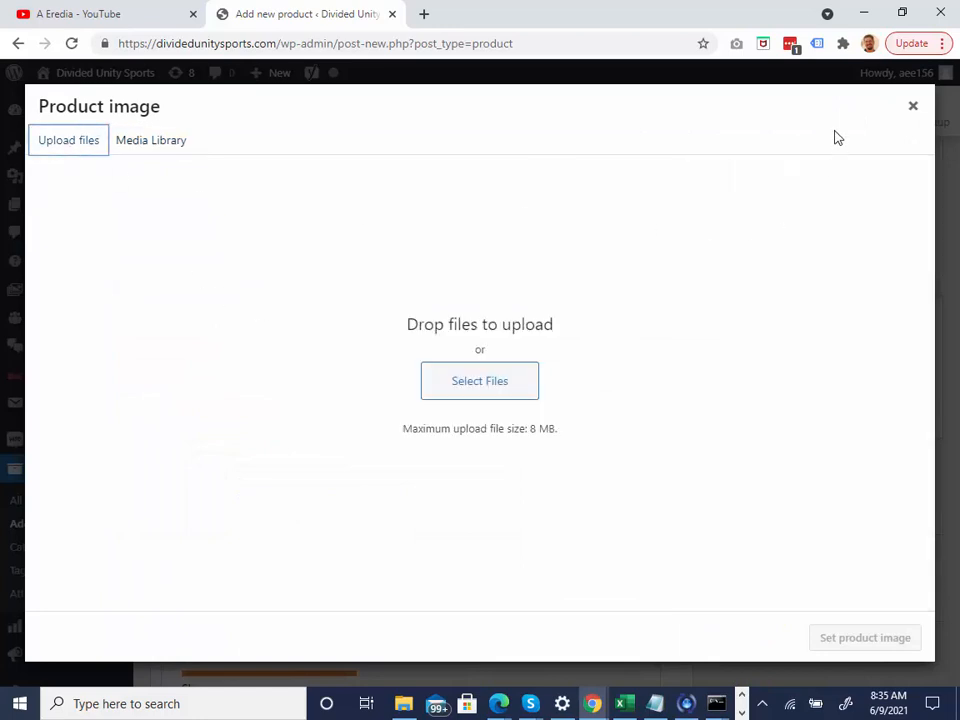
{"action": "left_click", "coordinate": [909, 110]}
Look through the product categories available for the T-shirt and review its title, description and publish settings
{"action": "scroll", "coordinate": [718, 367], "scroll_direction": "up", "scroll_amount": 3}
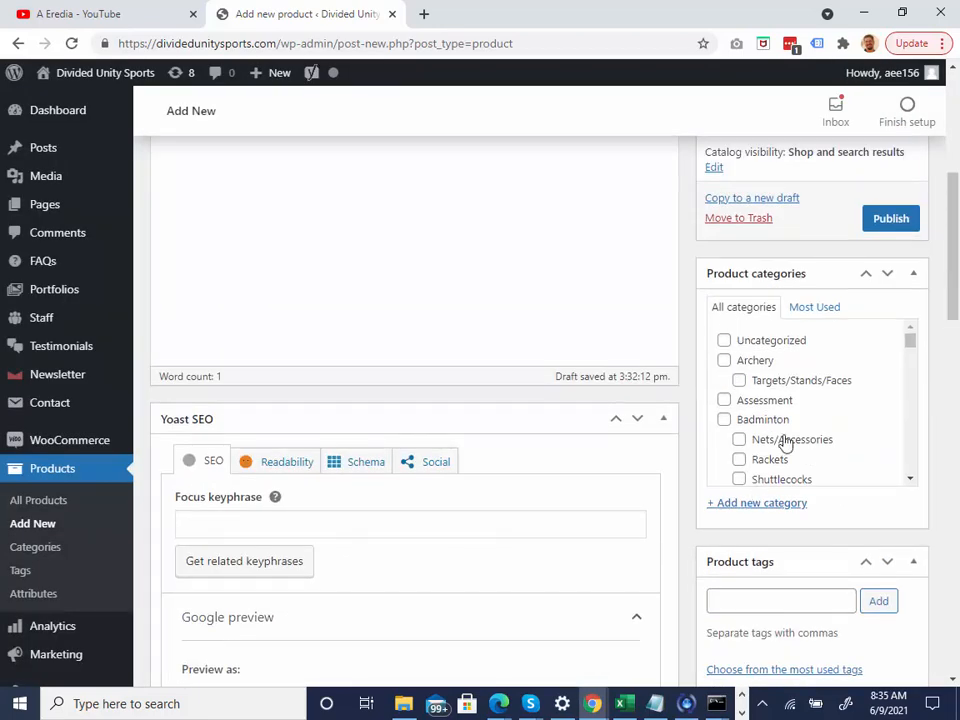
{"action": "scroll", "coordinate": [786, 444], "scroll_direction": "down", "scroll_amount": 15}
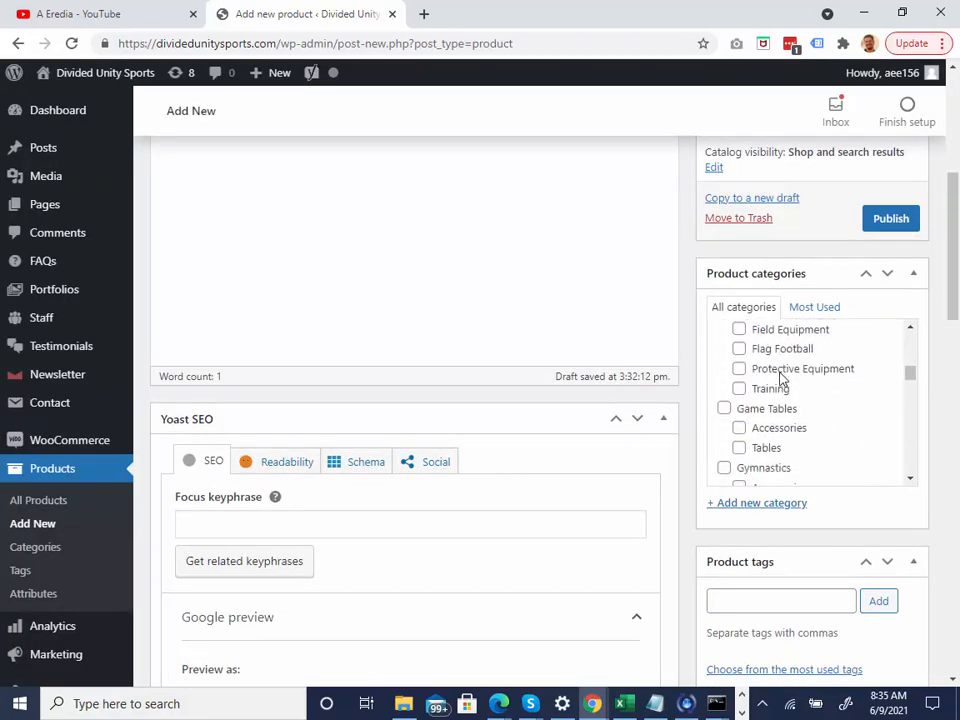
{"action": "scroll", "coordinate": [783, 380], "scroll_direction": "down", "scroll_amount": 15}
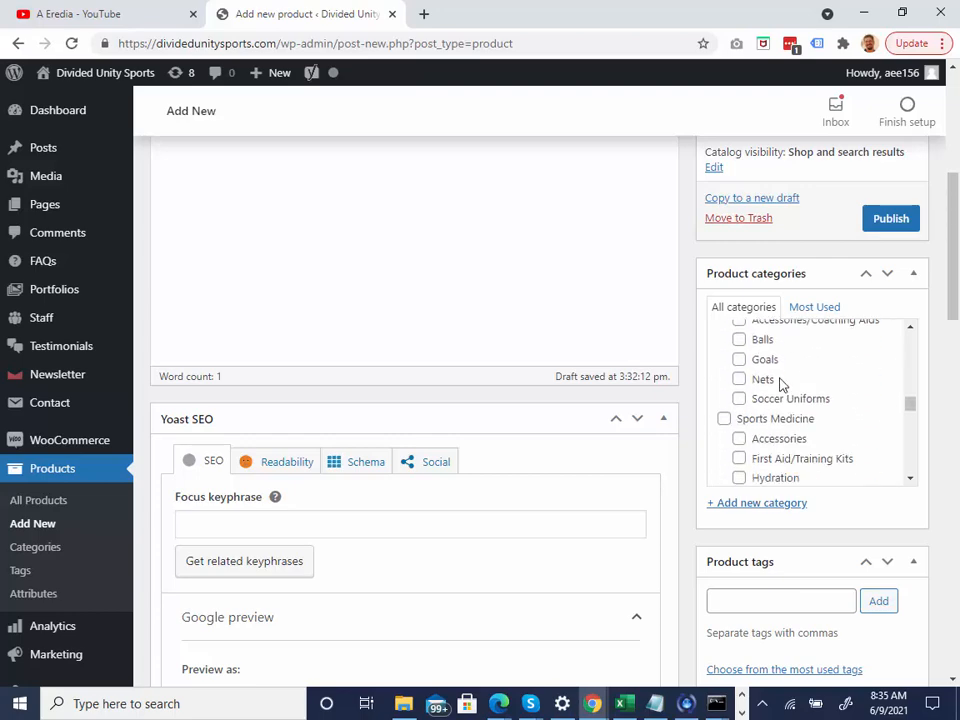
{"action": "scroll", "coordinate": [840, 390], "scroll_direction": "up", "scroll_amount": 12}
{"action": "scroll", "coordinate": [912, 260], "scroll_direction": "up", "scroll_amount": 5}
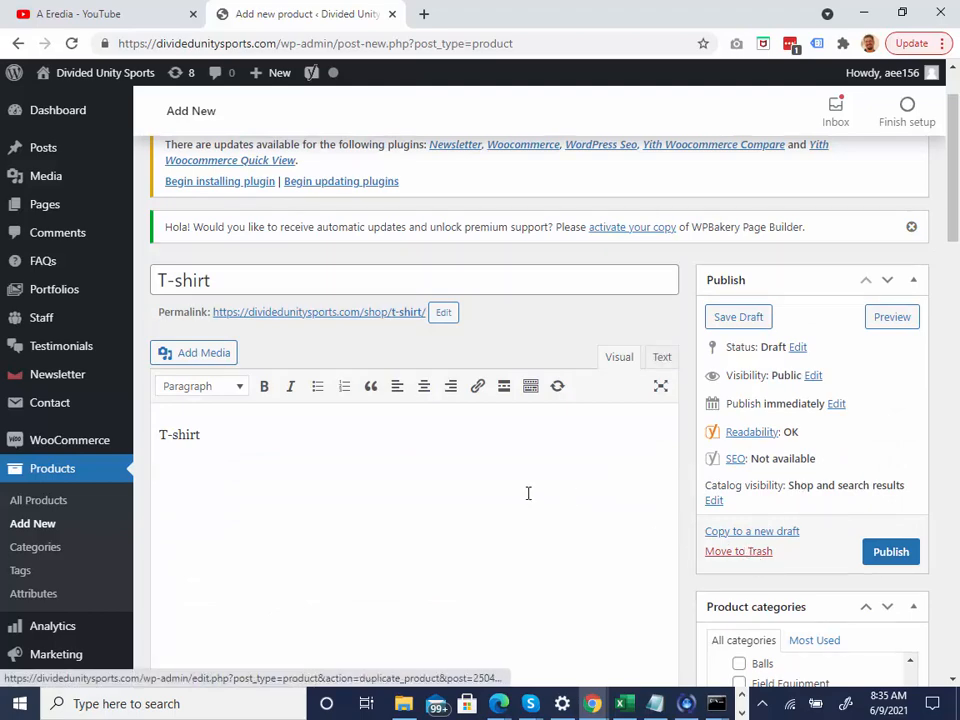
{"action": "scroll", "coordinate": [518, 492], "scroll_direction": "up", "scroll_amount": 1}
{"action": "scroll", "coordinate": [516, 488], "scroll_direction": "down", "scroll_amount": 3}
{"action": "scroll", "coordinate": [517, 488], "scroll_direction": "up", "scroll_amount": 3}
{"action": "scroll", "coordinate": [540, 440], "scroll_direction": "down", "scroll_amount": 2}
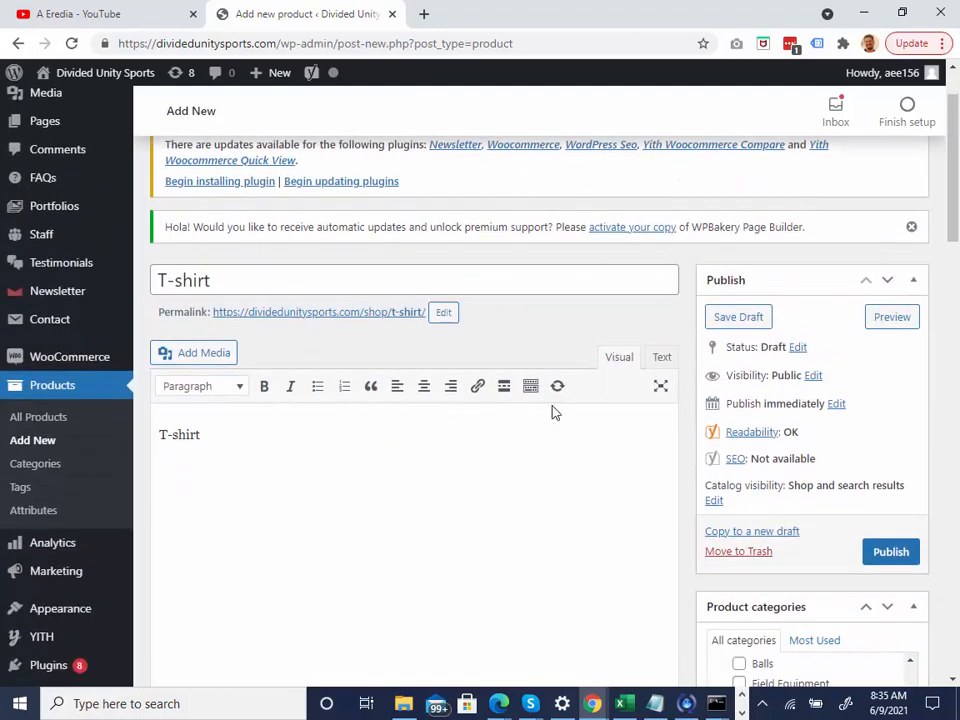
{"action": "scroll", "coordinate": [420, 360], "scroll_direction": "up", "scroll_amount": 1}
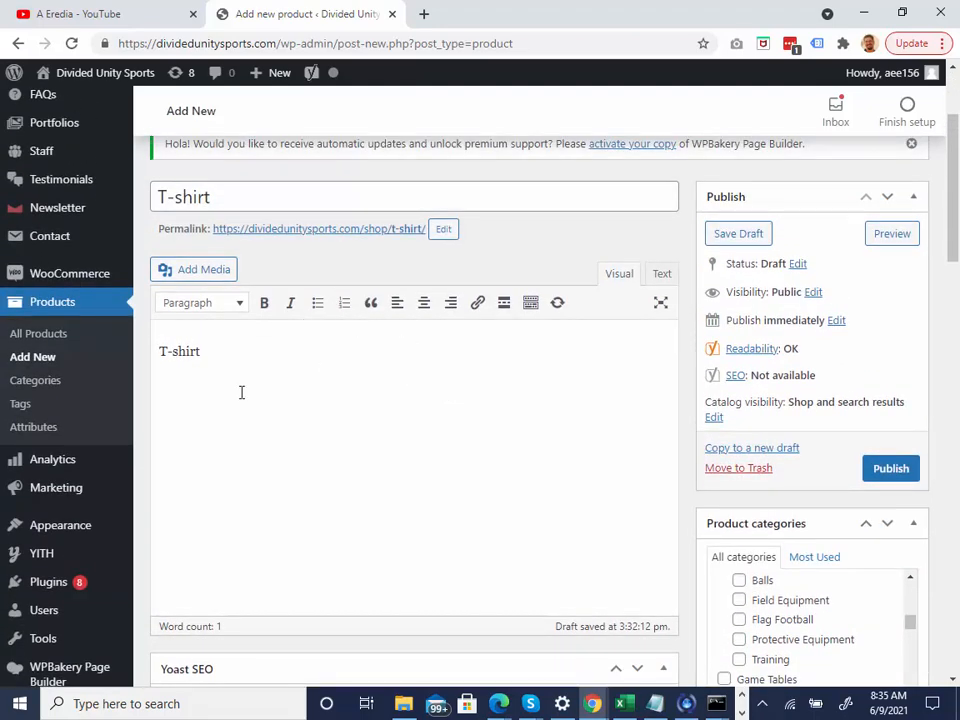
Leave the T-shirt product without saving, open the product categories page and look through the existing categories
{"action": "left_click", "coordinate": [32, 383]}
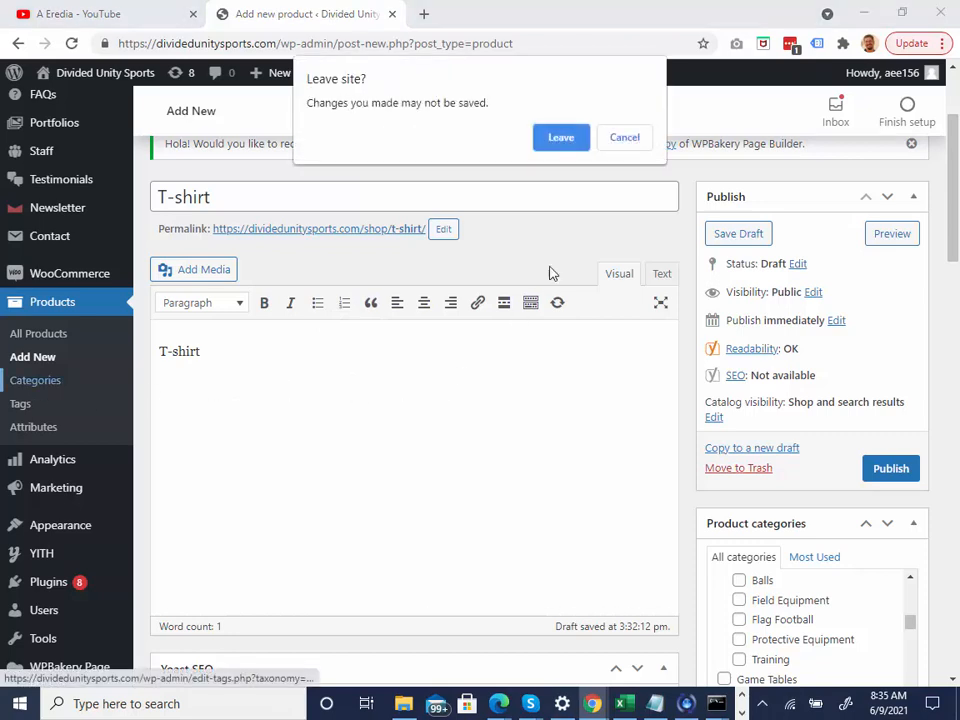
{"action": "left_click", "coordinate": [561, 138]}
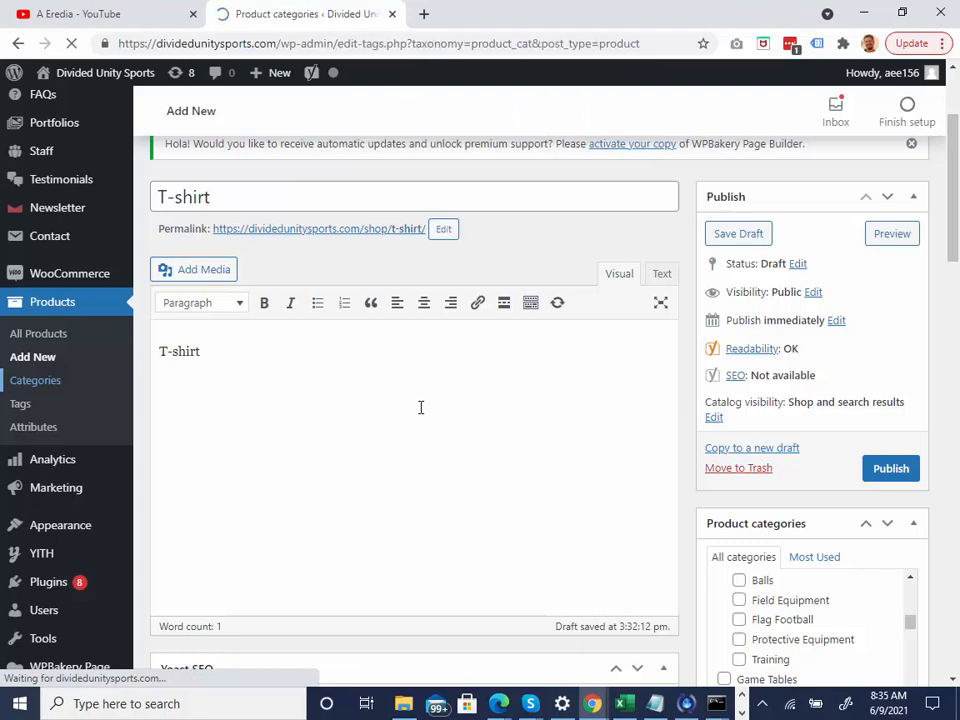
{"action": "scroll", "coordinate": [885, 330], "scroll_direction": "down", "scroll_amount": 3}
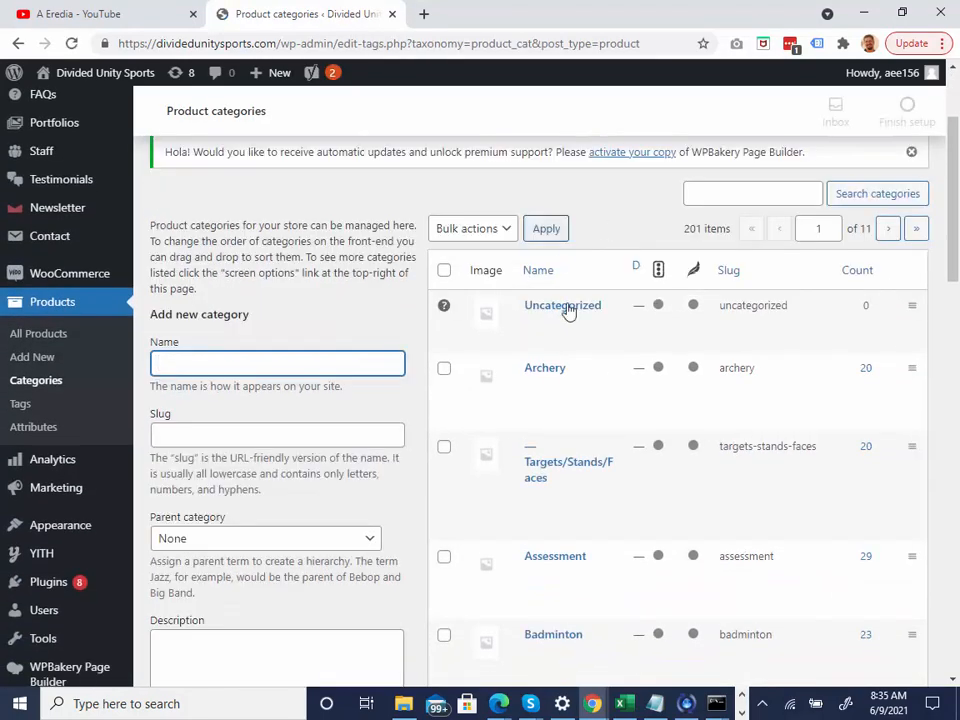
{"action": "scroll", "coordinate": [868, 380], "scroll_direction": "down", "scroll_amount": 1}
{"action": "scroll", "coordinate": [868, 386], "scroll_direction": "down", "scroll_amount": 1}
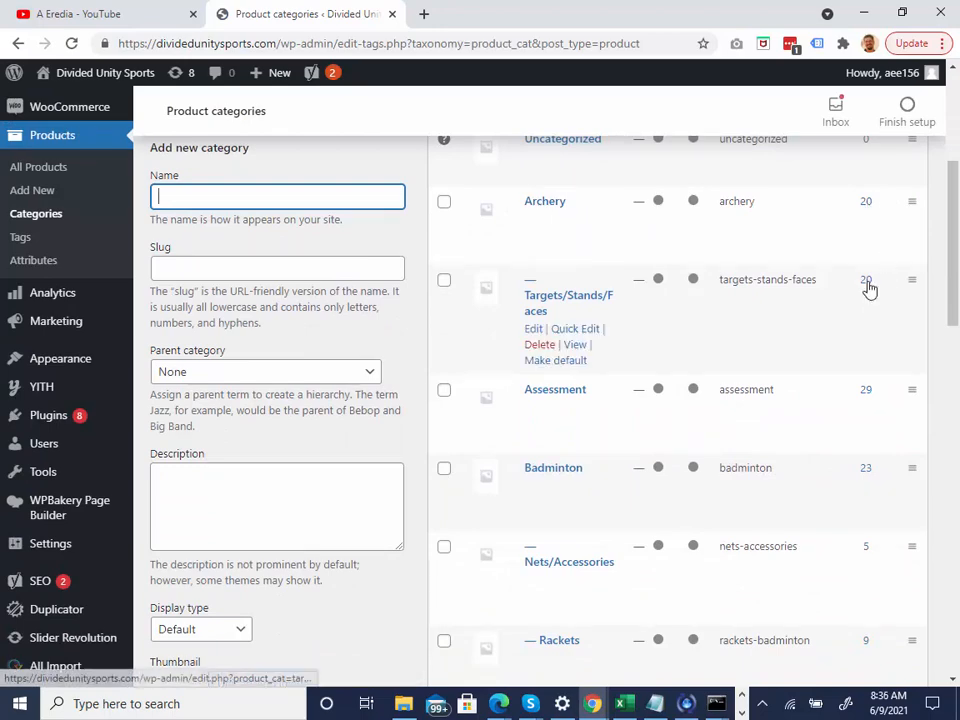
{"action": "scroll", "coordinate": [865, 333], "scroll_direction": "down", "scroll_amount": 2}
{"action": "scroll", "coordinate": [865, 333], "scroll_direction": "down", "scroll_amount": 2}
{"action": "scroll", "coordinate": [236, 390], "scroll_direction": "up", "scroll_amount": 4}
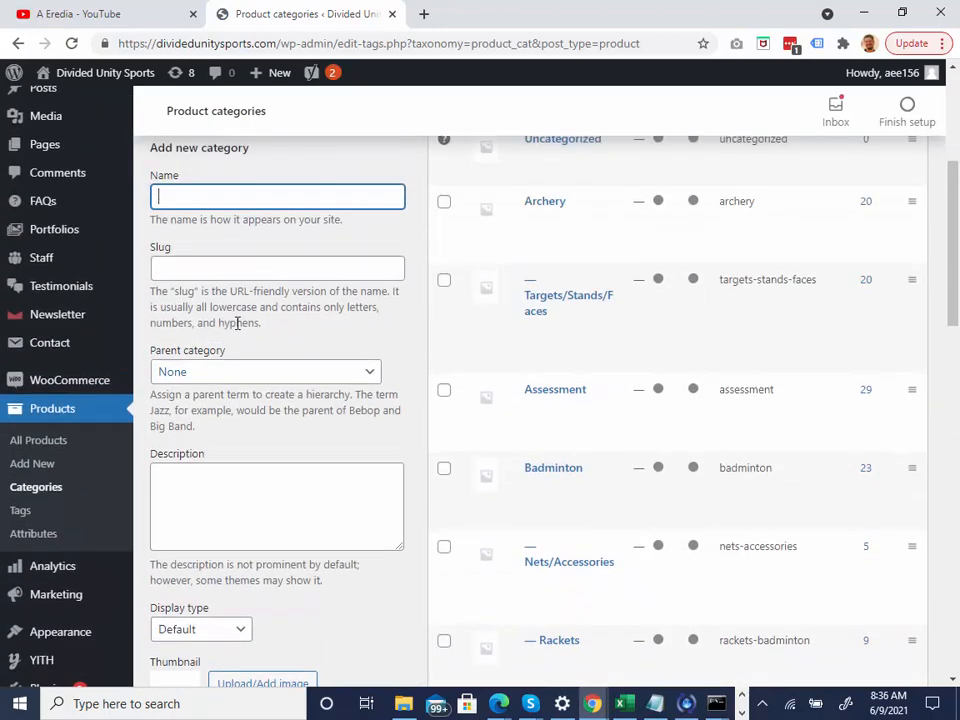
Enter soccer balls as the new category's name and soccer-balls-small as its slug
{"action": "type", "text": "dfas"}
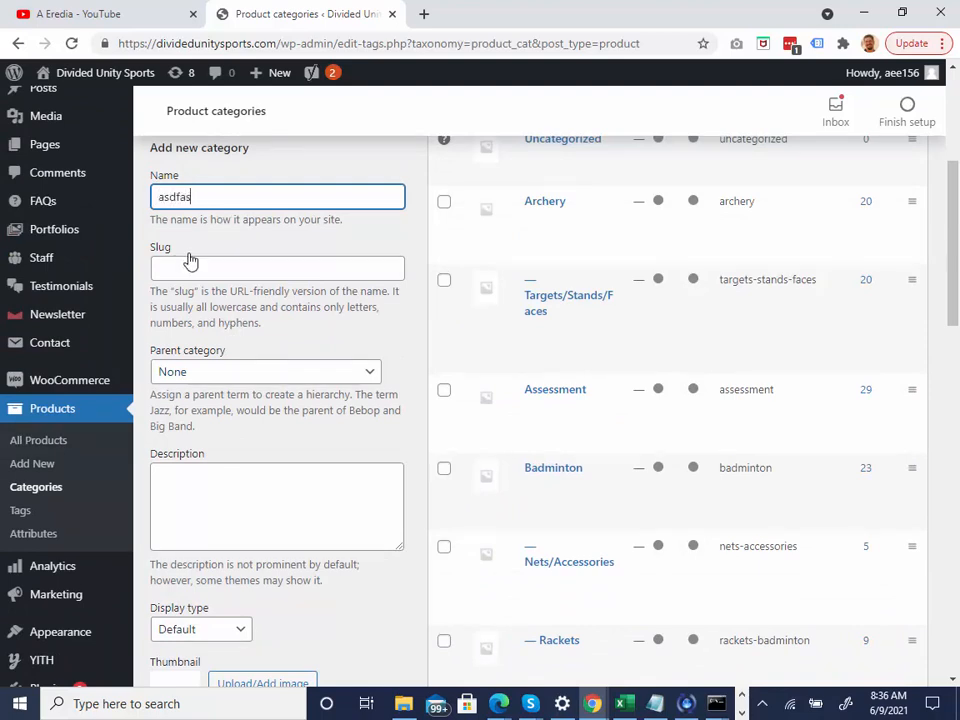
{"action": "left_click", "coordinate": [205, 268]}
{"action": "key", "text": "shift+Tab"}
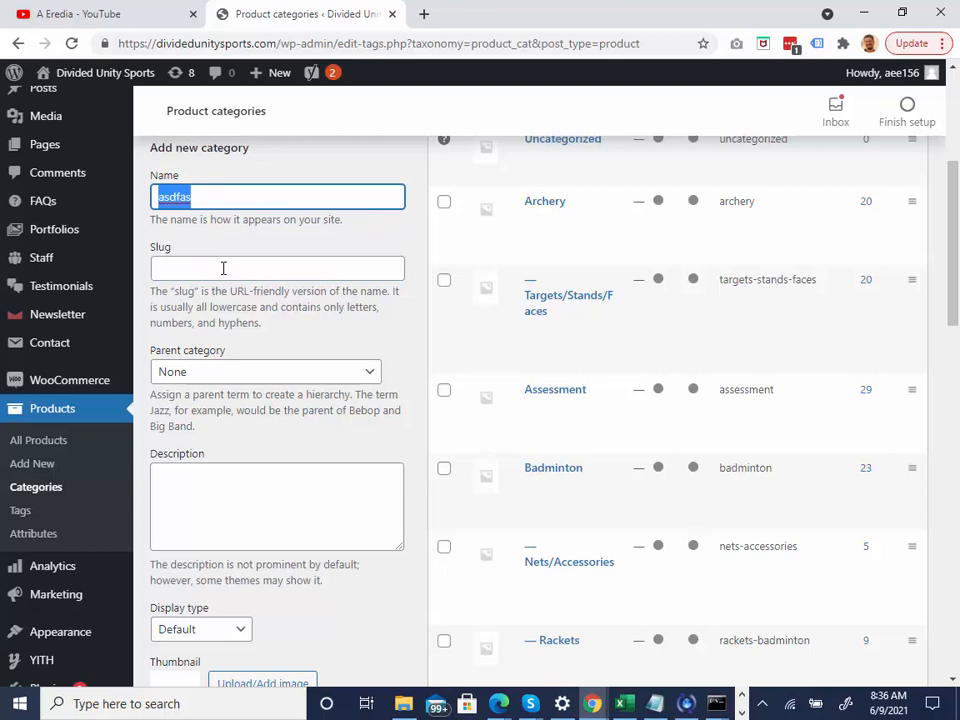
{"action": "type", "text": "soccer balls"}
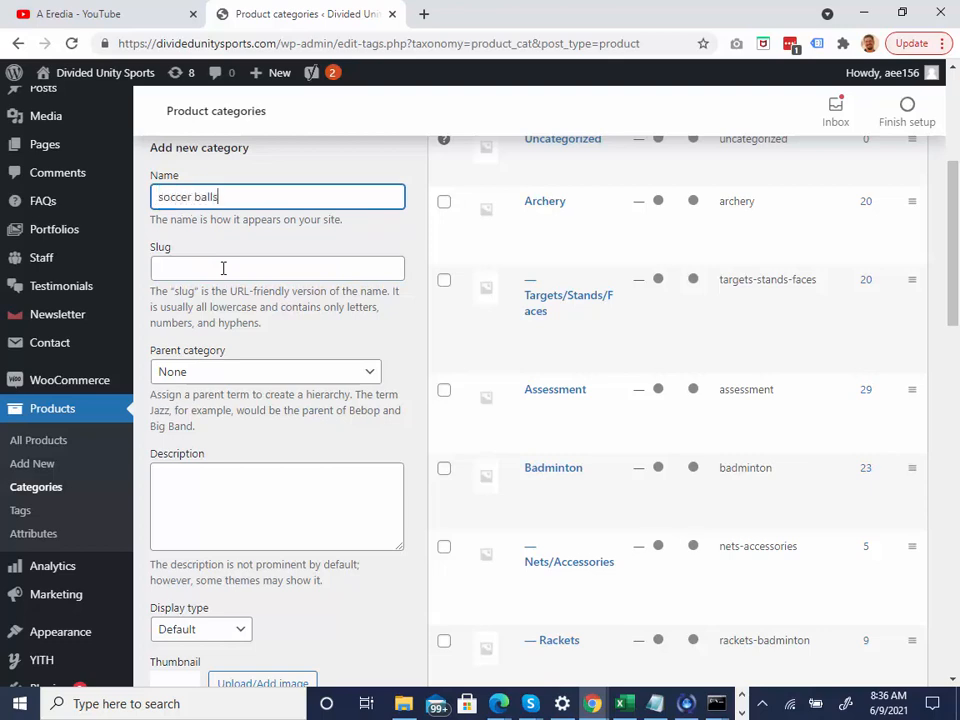
{"action": "left_click", "coordinate": [223, 268]}
{"action": "type", "text": "soccer"}
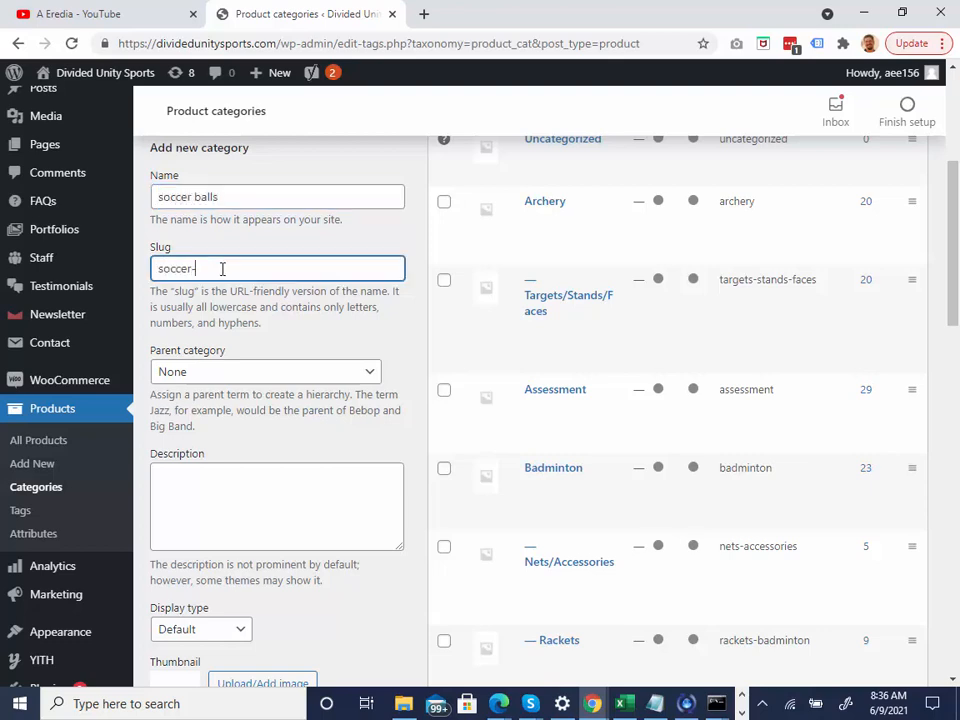
{"action": "type", "text": "-balls"}
{"action": "left_click", "coordinate": [197, 268]}
{"action": "type", "text": "small"}
Set the new category's parent category to Soccer
{"action": "left_click", "coordinate": [201, 373]}
{"action": "key", "text": "s"}
{"action": "key", "text": "s"}
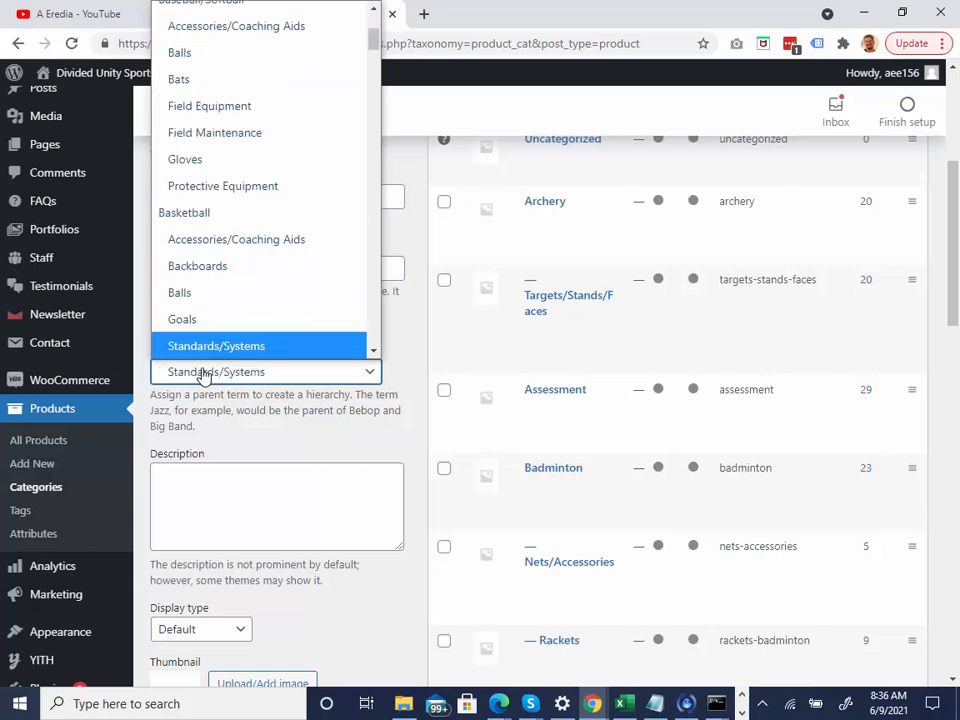
{"action": "key", "text": "s"}
{"action": "key", "text": "s"}
{"action": "key", "text": "s"}
{"action": "key", "text": "s"}
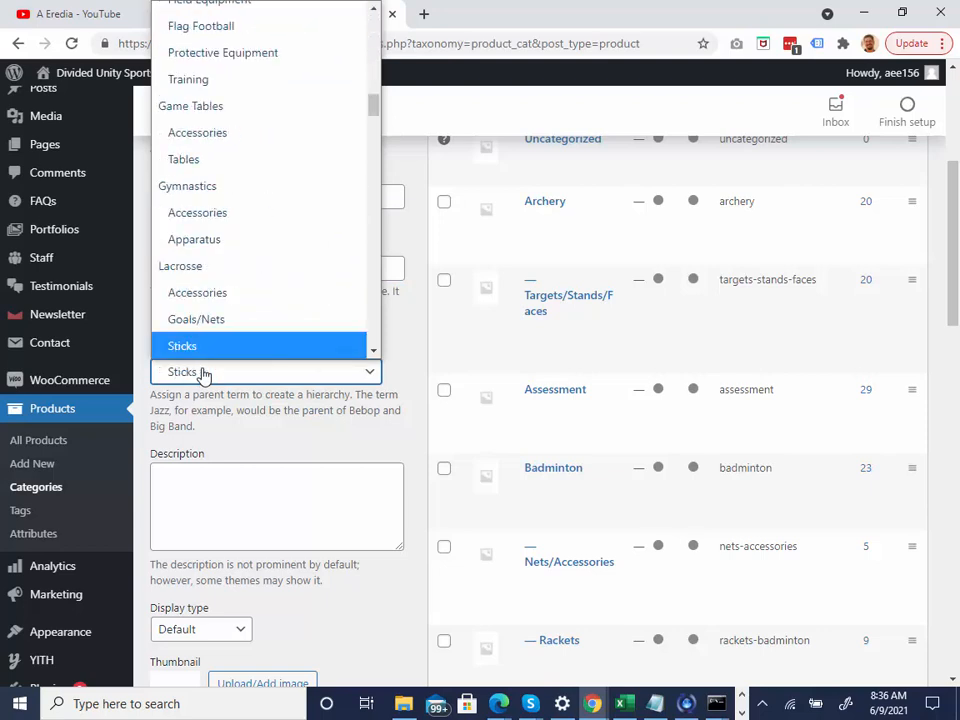
{"action": "key", "text": "s"}
{"action": "key", "text": "s"}
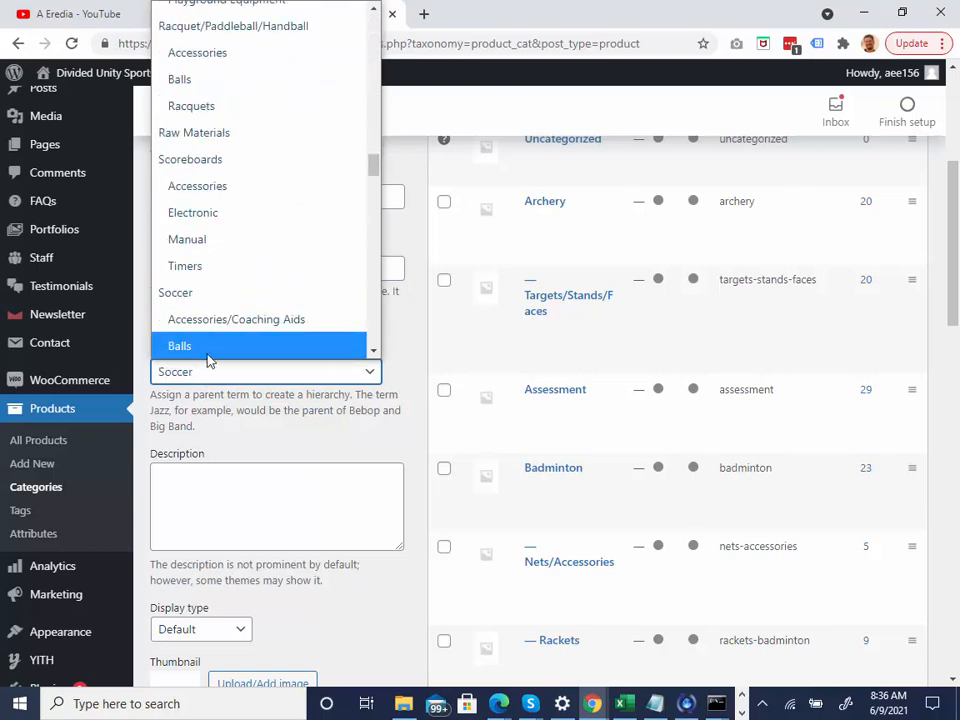
{"action": "left_click", "coordinate": [200, 293]}
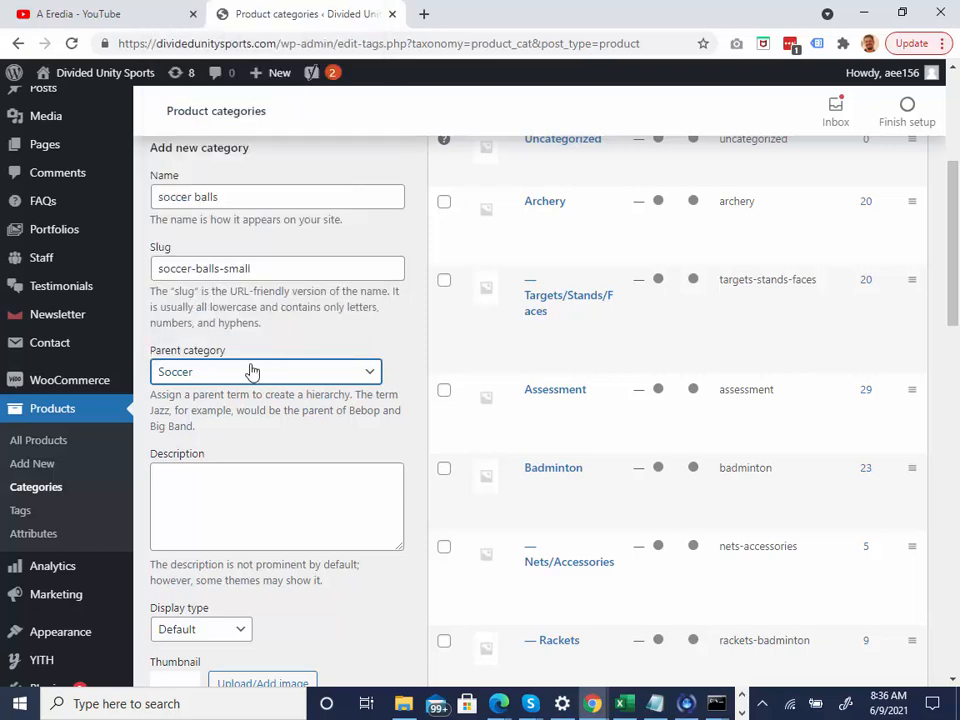
Examine the description, display type and thumbnail options of the new category form
{"action": "scroll", "coordinate": [242, 414], "scroll_direction": "down", "scroll_amount": 2}
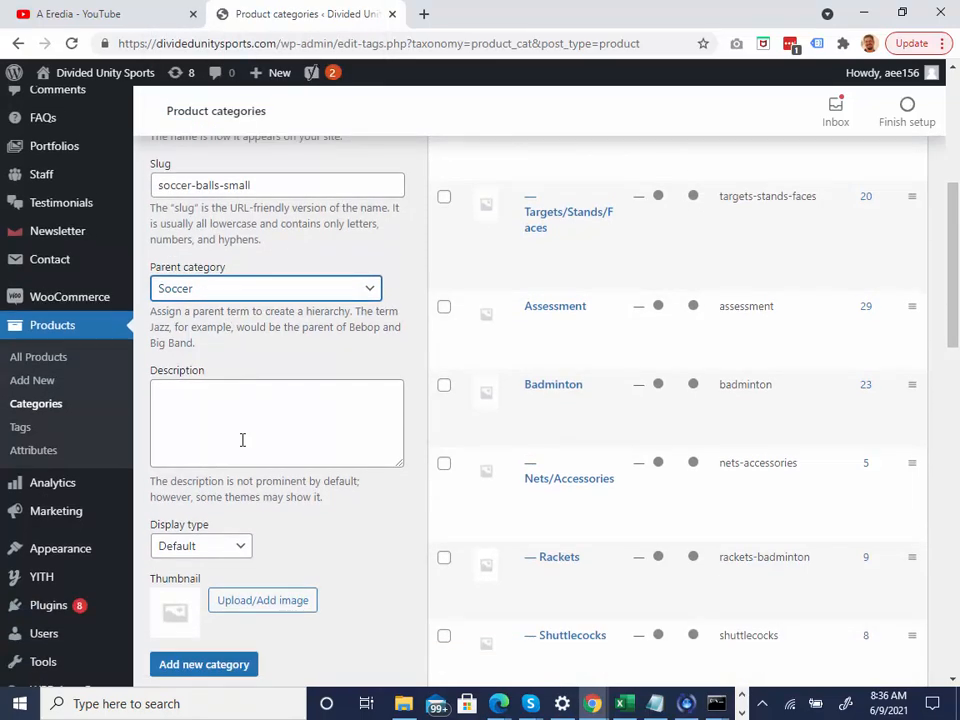
{"action": "scroll", "coordinate": [237, 573], "scroll_direction": "down", "scroll_amount": 2}
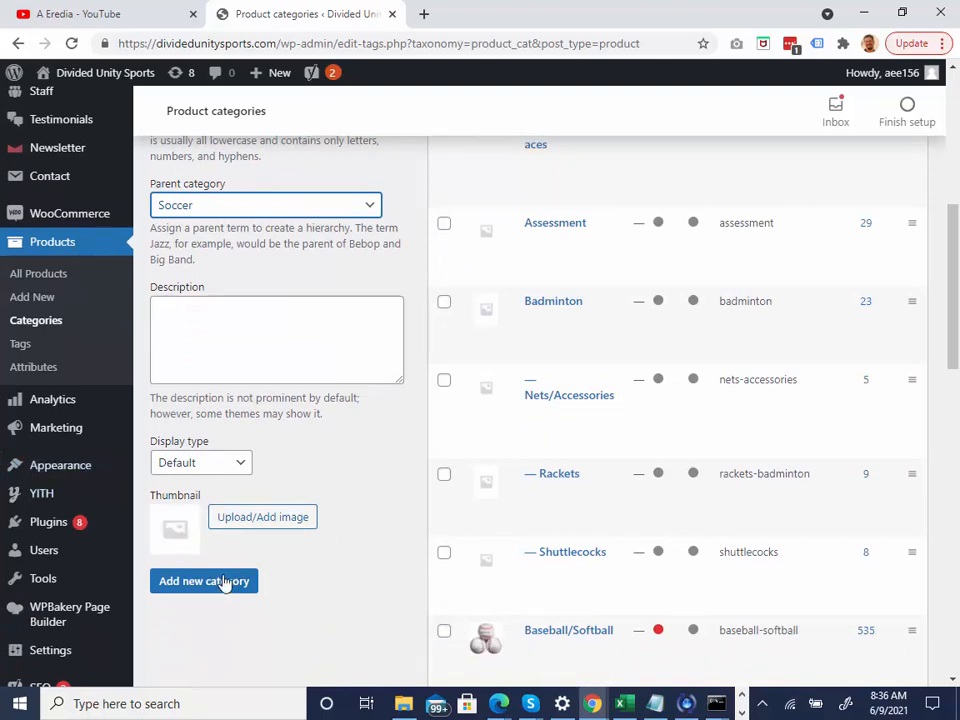
{"action": "scroll", "coordinate": [394, 518], "scroll_direction": "up", "scroll_amount": 5}
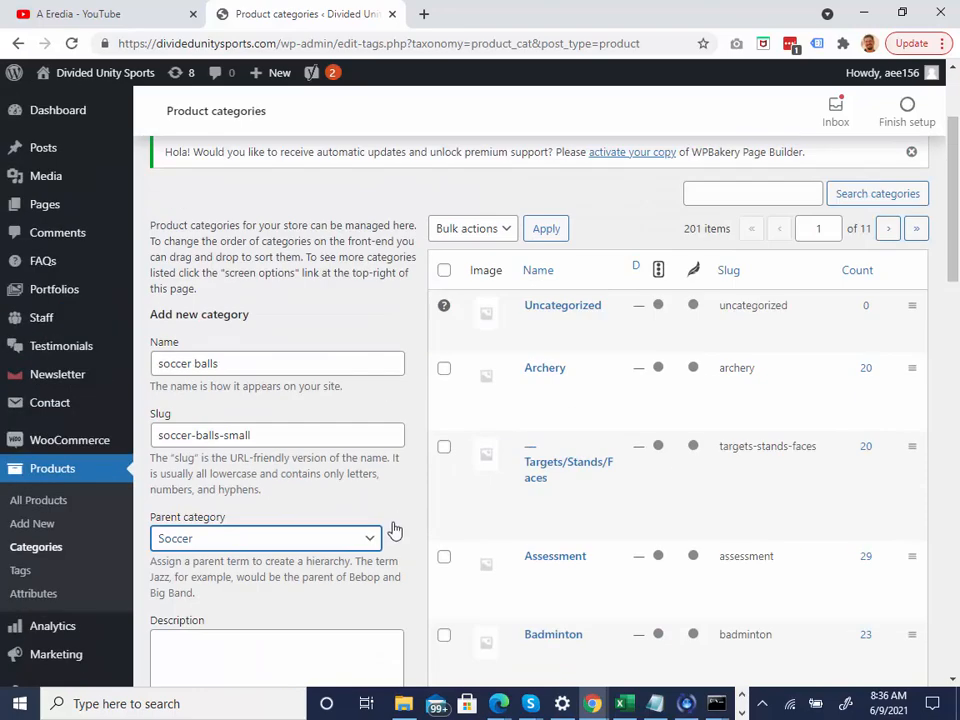
{"action": "scroll", "coordinate": [392, 538], "scroll_direction": "down", "scroll_amount": 2}
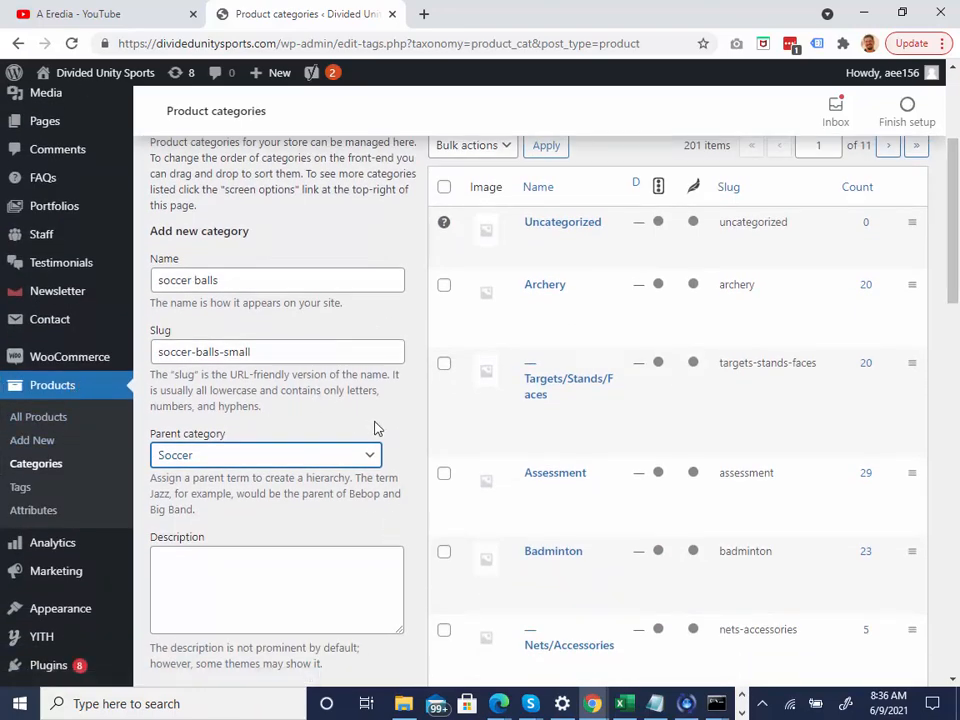
{"action": "key", "text": "alt+Tab"}
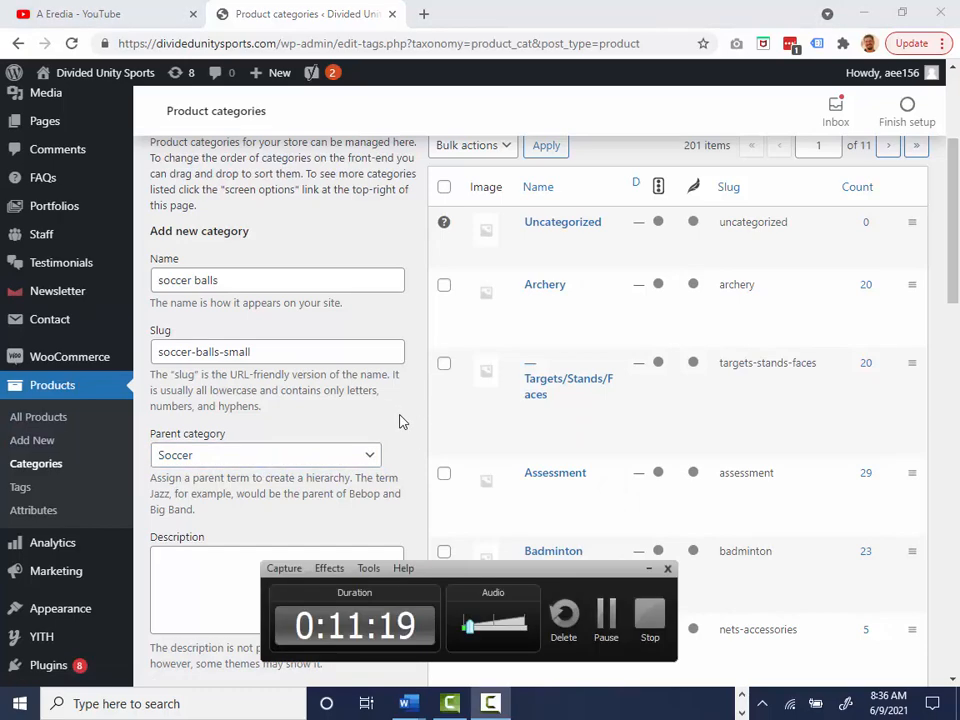
{"action": "key", "text": "alt+Tab"}
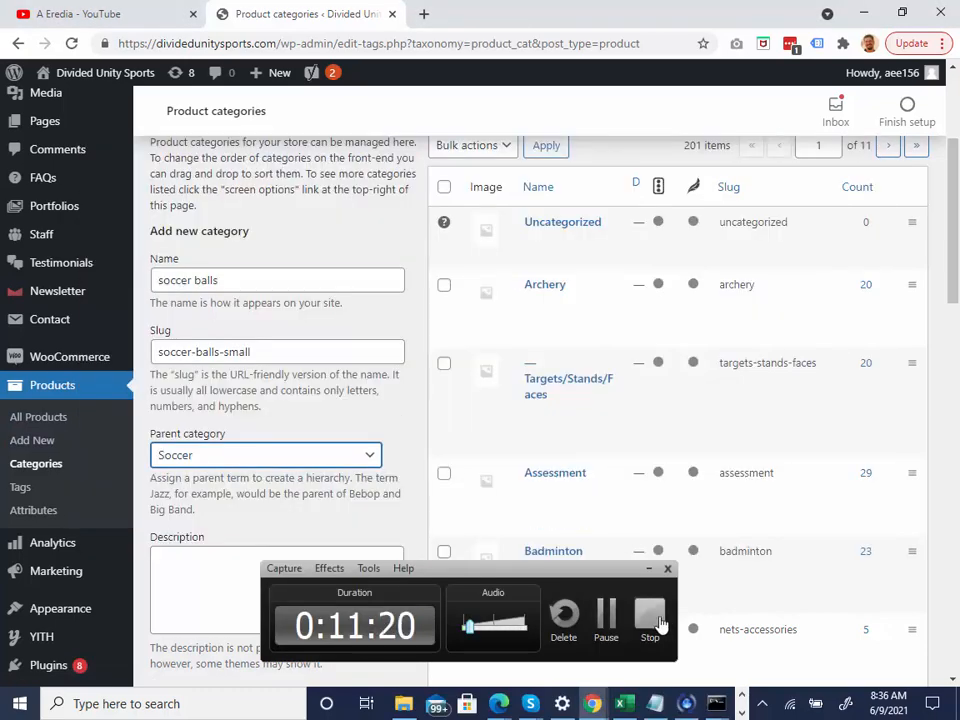
{"action": "mouse_move", "coordinate": [517, 421]}
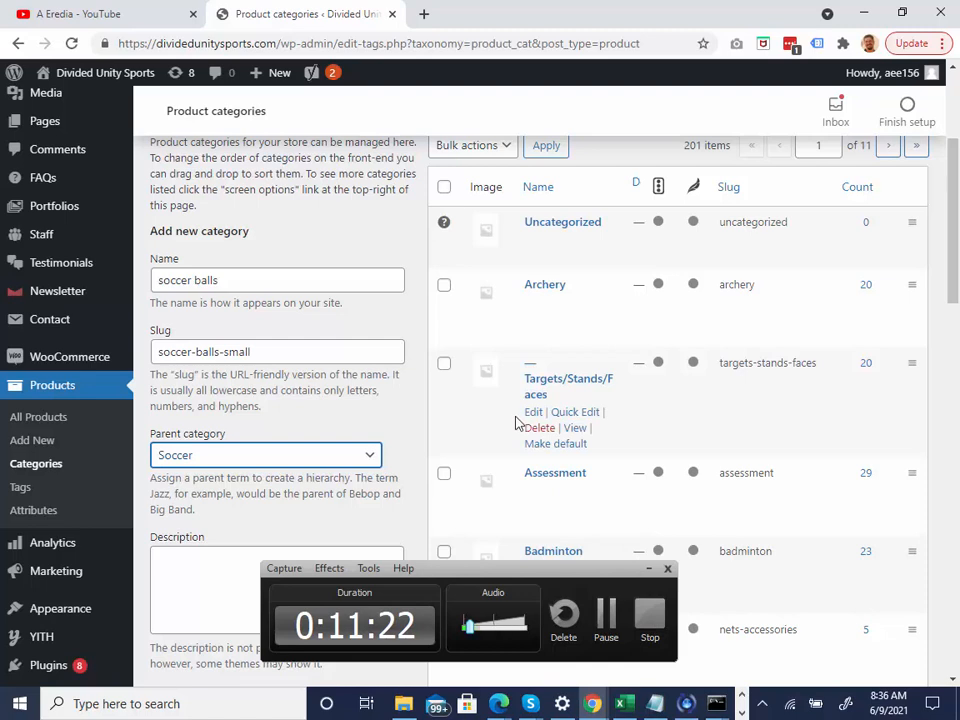